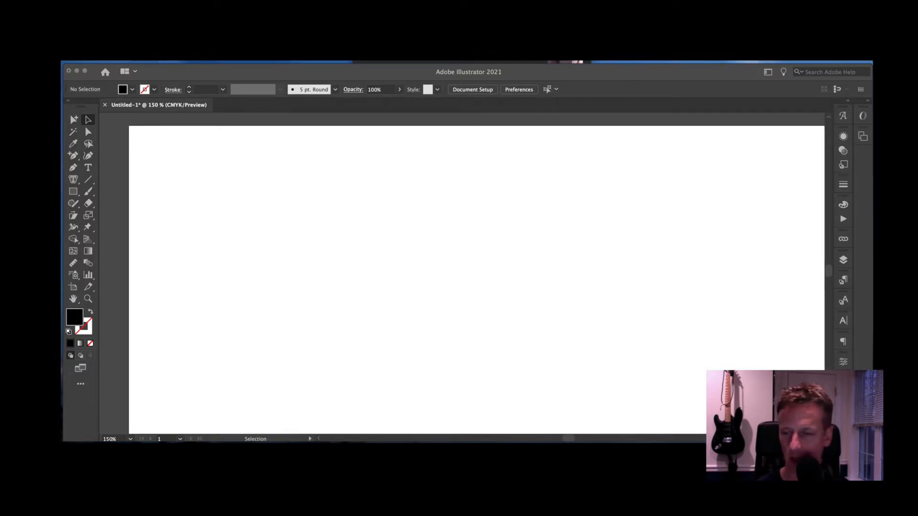
# - Drop the Monopoly logo image onto the artboard, scale it down and centre it across the page
pyautogui.moveTo(684, 274); pyautogui.dragTo(472, 251)
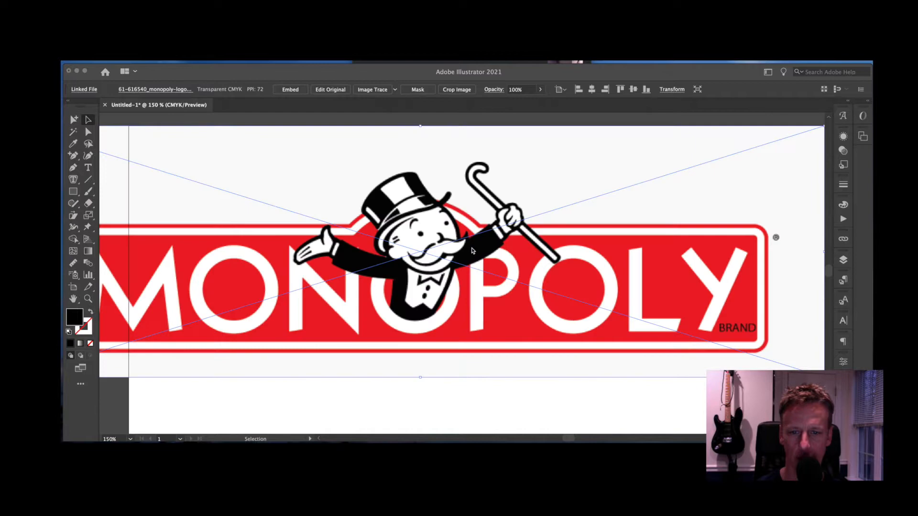
pyautogui.moveTo(709, 230); pyautogui.dragTo(670, 245)
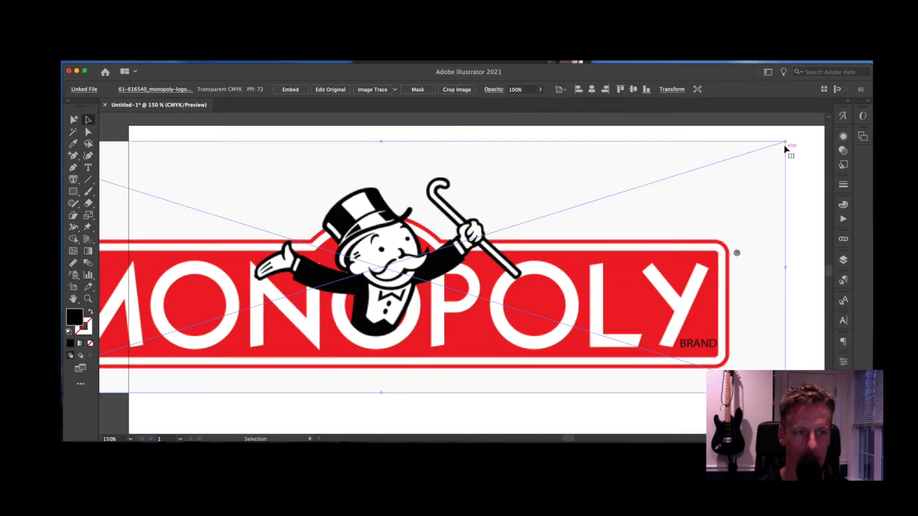
pyautogui.moveTo(785, 142); pyautogui.dragTo(741, 162)
pyautogui.moveTo(638, 268); pyautogui.dragTo(728, 253)
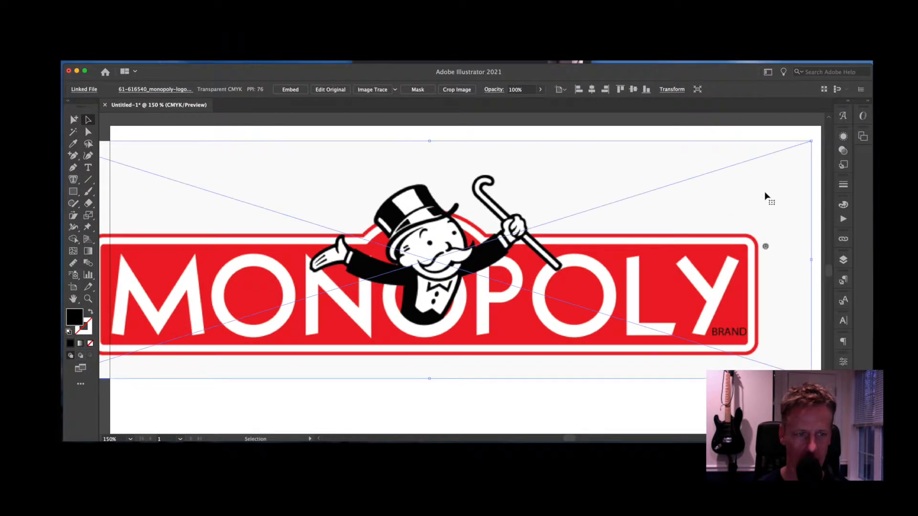
pyautogui.moveTo(813, 142); pyautogui.dragTo(791, 223)
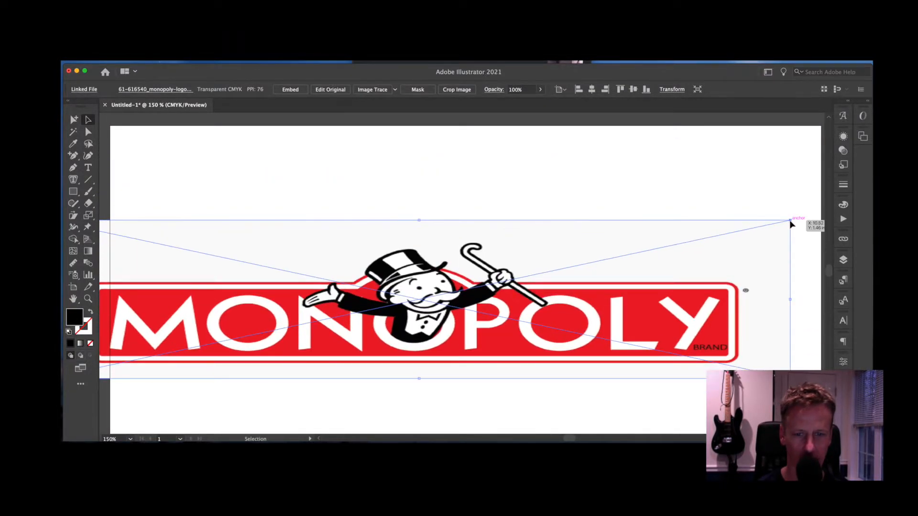
pyautogui.press('super+z')
pyautogui.moveTo(813, 146); pyautogui.dragTo(676, 180)
pyautogui.moveTo(495, 314); pyautogui.dragTo(583, 285)
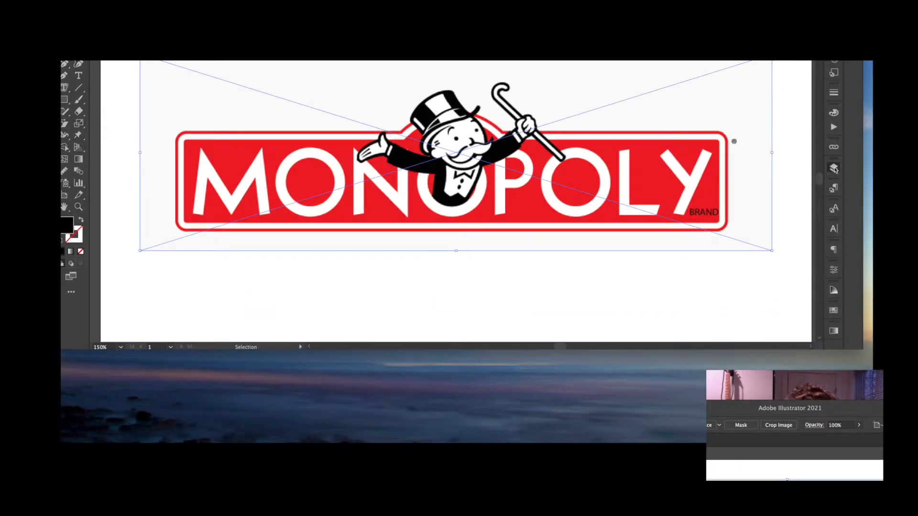
# - Lock Layer 1 and add a new layer above it named 'red bkrd'
pyautogui.click(830, 169)
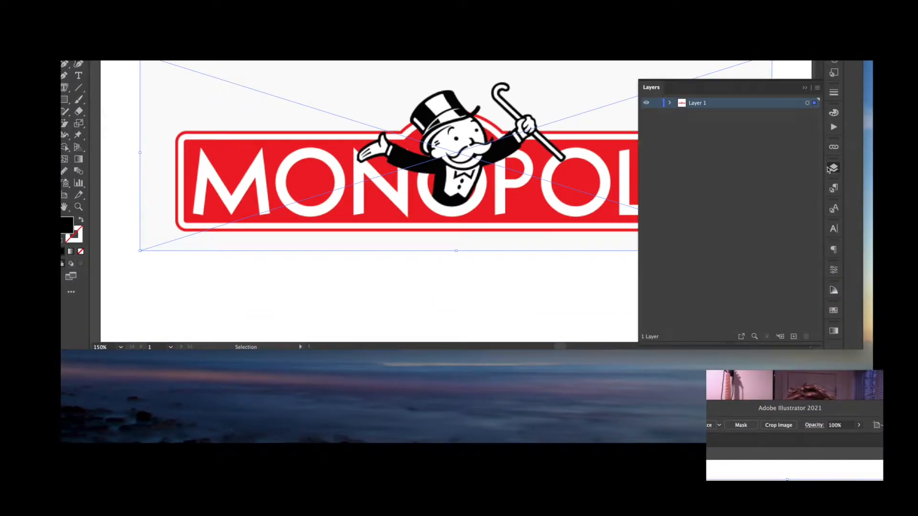
pyautogui.click(656, 103)
pyautogui.click(794, 337)
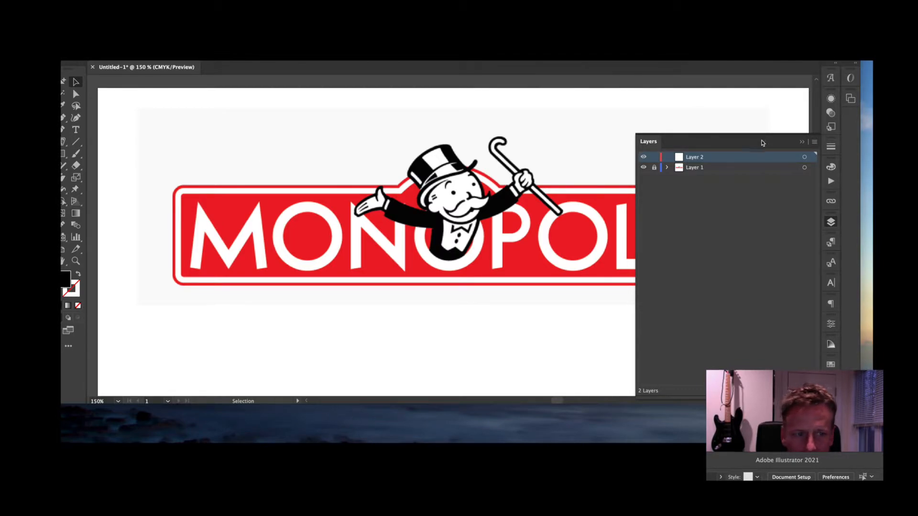
pyautogui.doubleClick(697, 159)
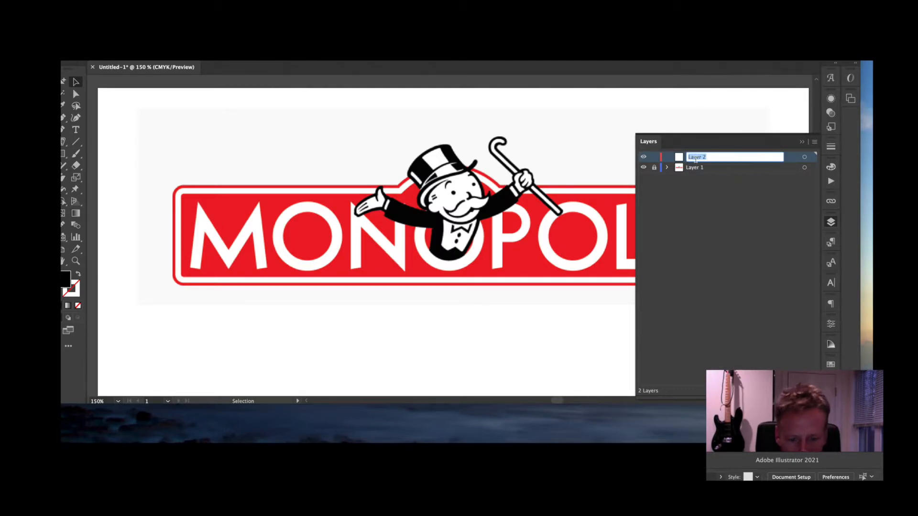
pyautogui.write('red bkrd')
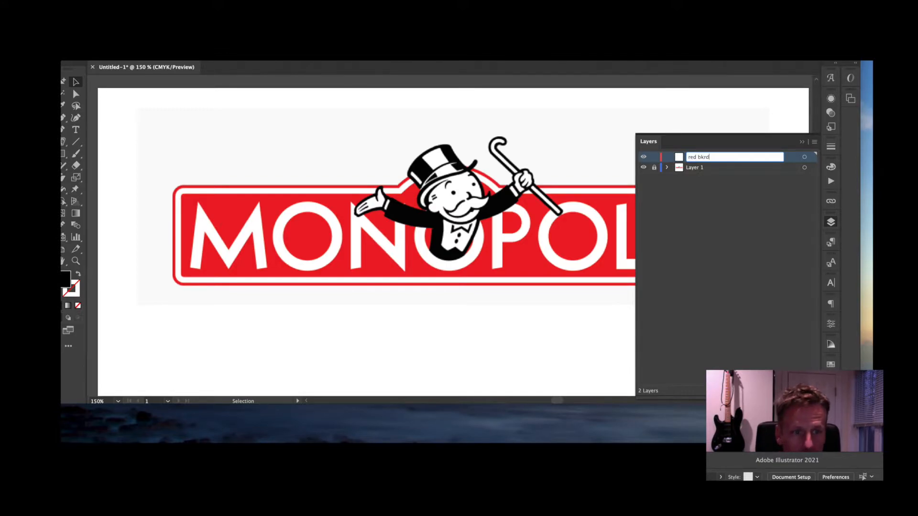
pyautogui.press('Return')
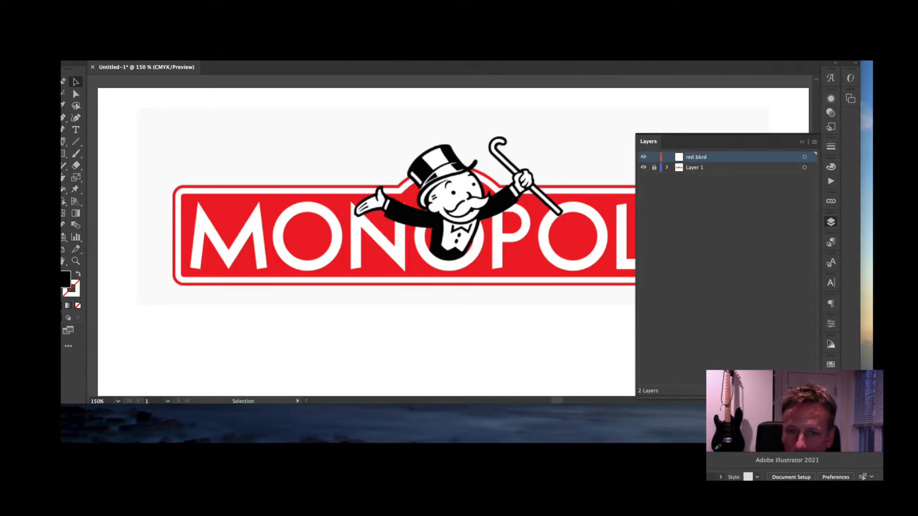
# - Add another layer named 'dude' on top, then make red bkrd the active layer
pyautogui.press('super+l')
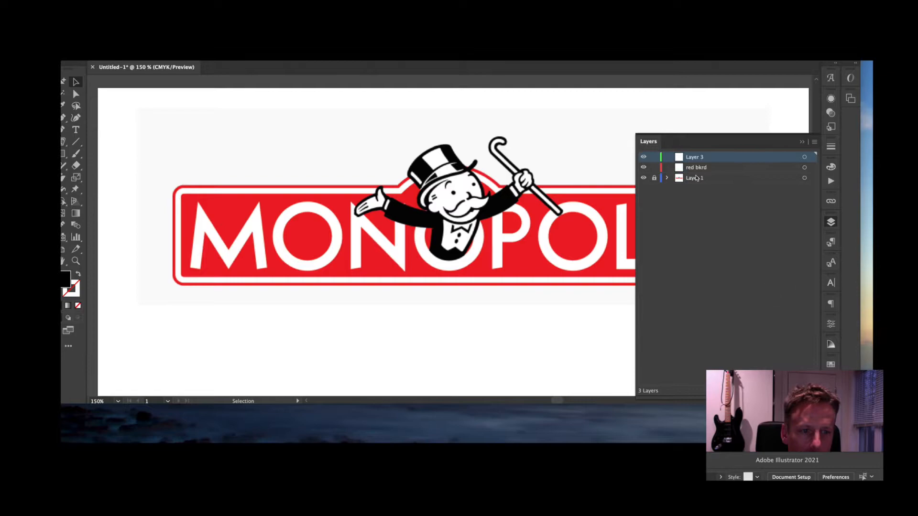
pyautogui.doubleClick(689, 157)
pyautogui.write('dude')
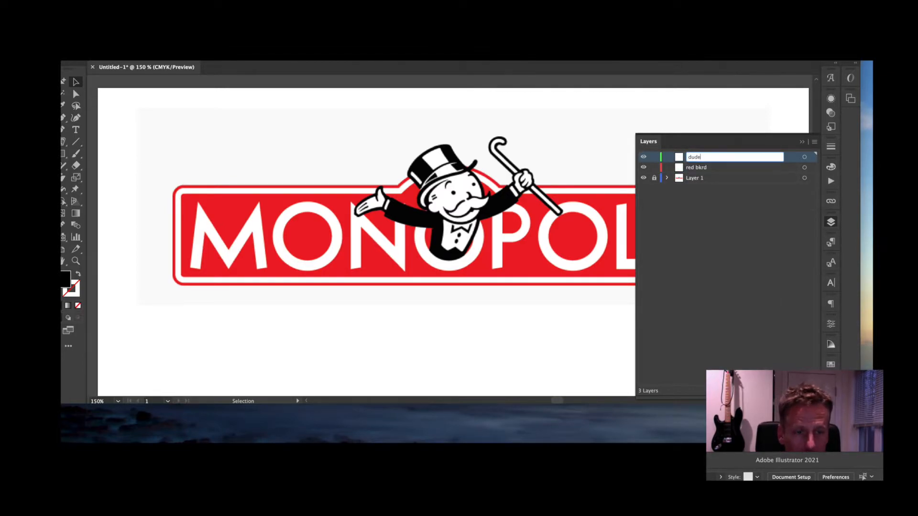
pyautogui.press('Return')
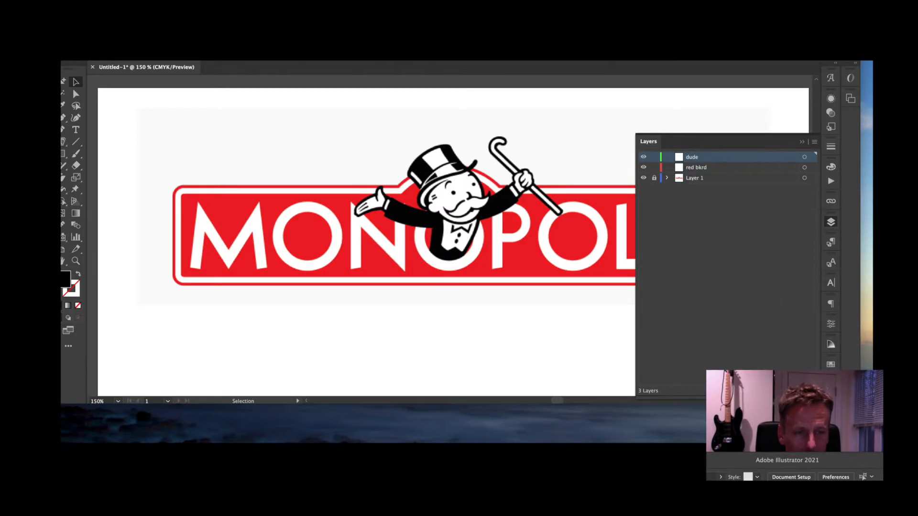
pyautogui.click(691, 170)
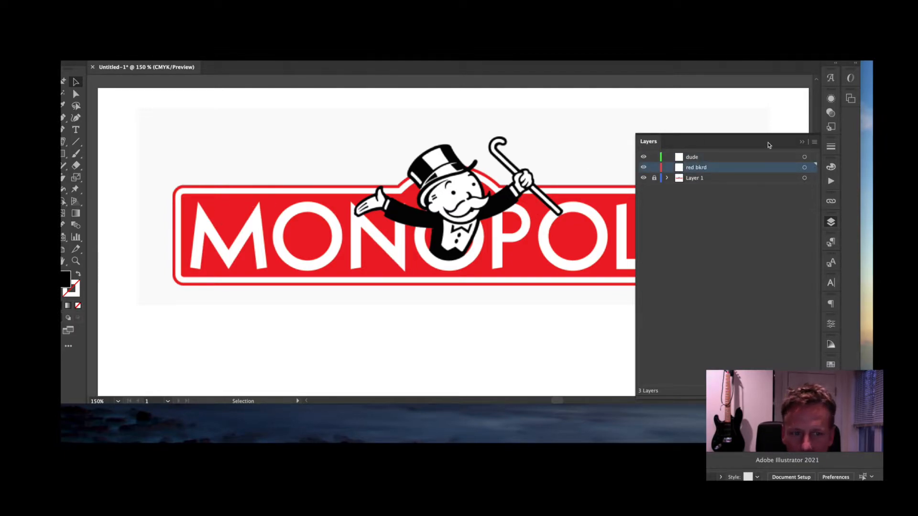
pyautogui.click(802, 144)
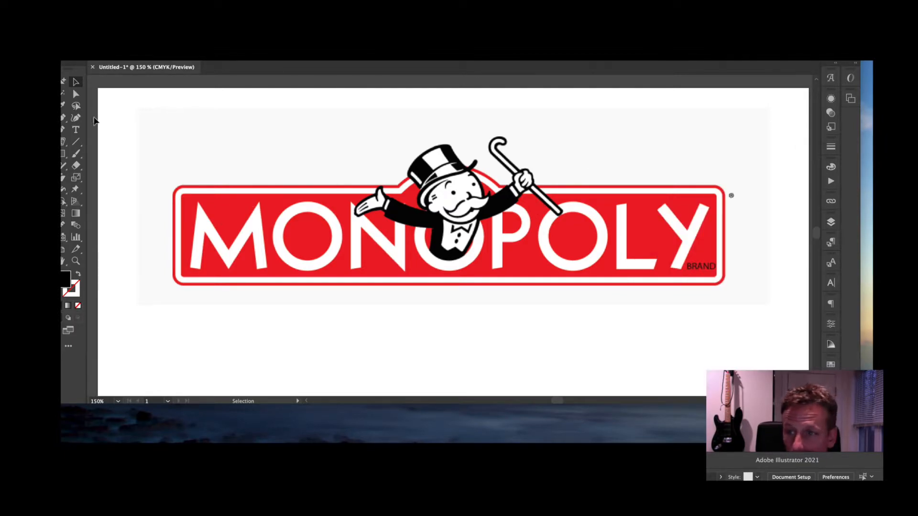
# - Draw a rounded rectangle over the banner's inner area and fill it with the banner's sampled red
pyautogui.moveTo(63, 153); pyautogui.dragTo(114, 166)
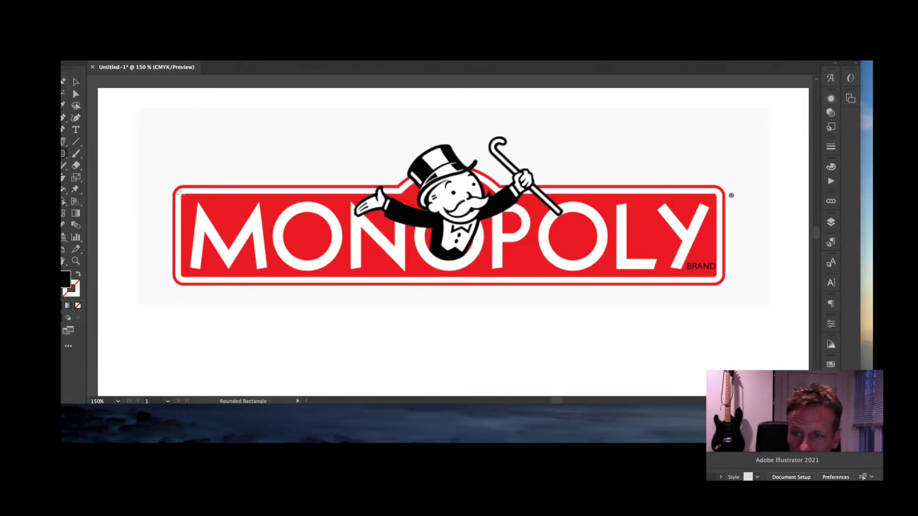
pyautogui.moveTo(180, 193); pyautogui.dragTo(717, 278)
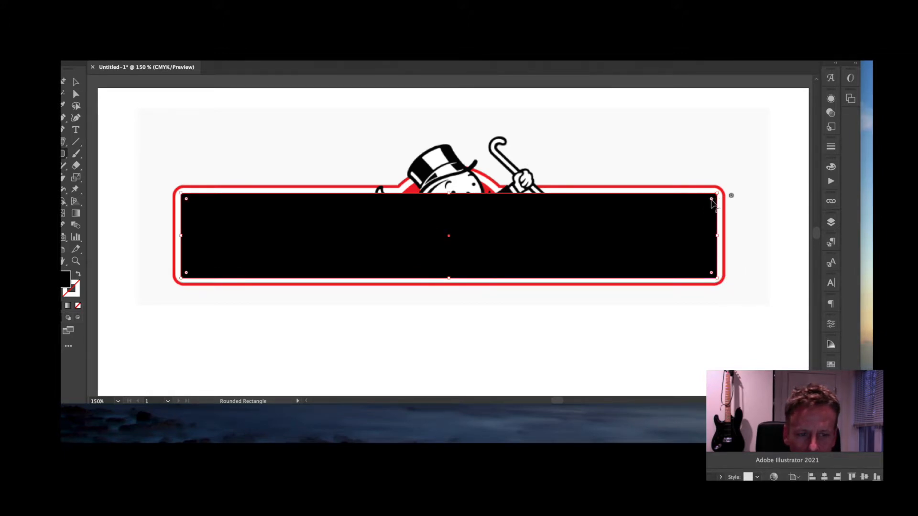
pyautogui.moveTo(713, 203)
pyautogui.mouseDown()
pyautogui.moveTo(627, 256)
pyautogui.moveTo(715, 187)
pyautogui.moveTo(713, 203)
pyautogui.mouseUp()
pyautogui.click(75, 82)
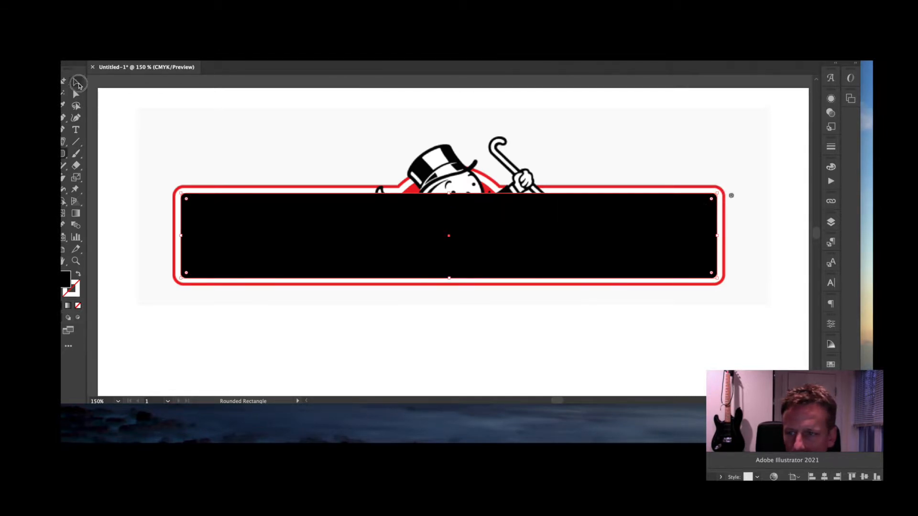
pyautogui.moveTo(263, 234); pyautogui.dragTo(262, 251)
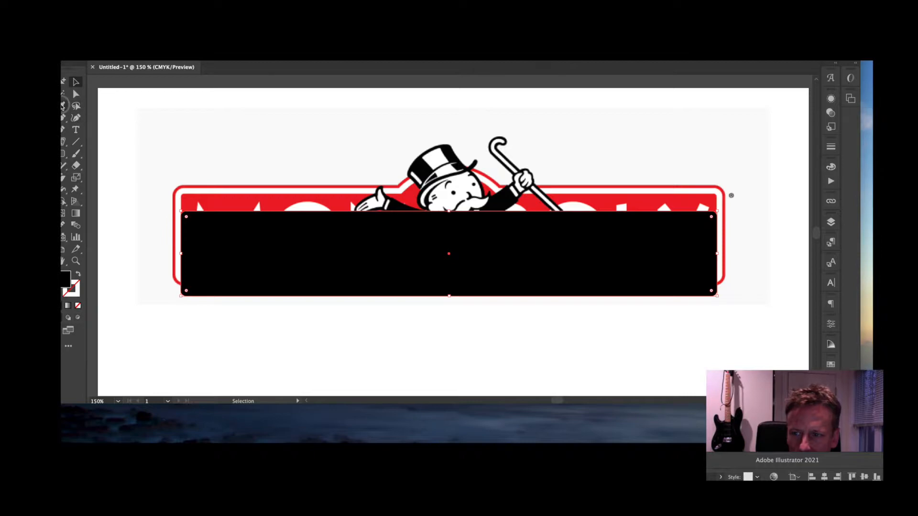
pyautogui.press('i')
pyautogui.click(223, 197)
pyautogui.click(75, 81)
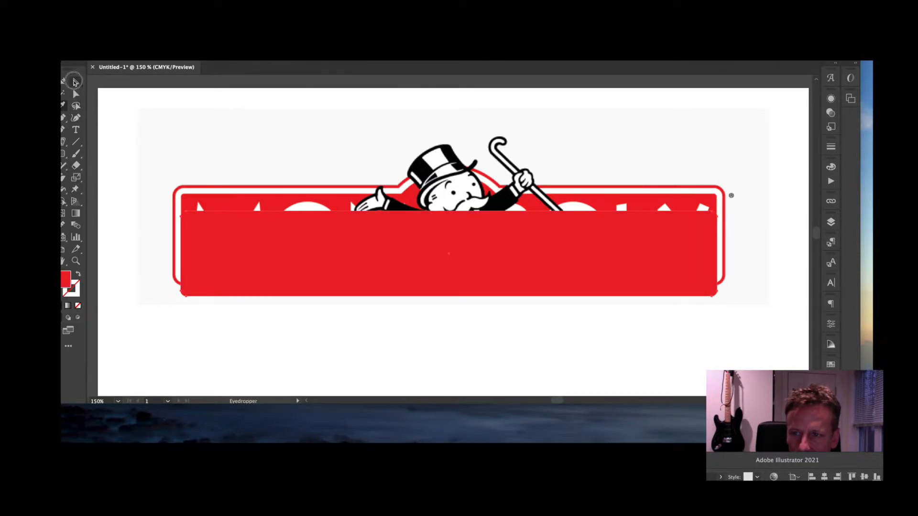
pyautogui.moveTo(243, 236); pyautogui.dragTo(243, 218)
pyautogui.click(184, 148)
# - Draw a larger rounded rectangle covering the whole banner
pyautogui.click(64, 154)
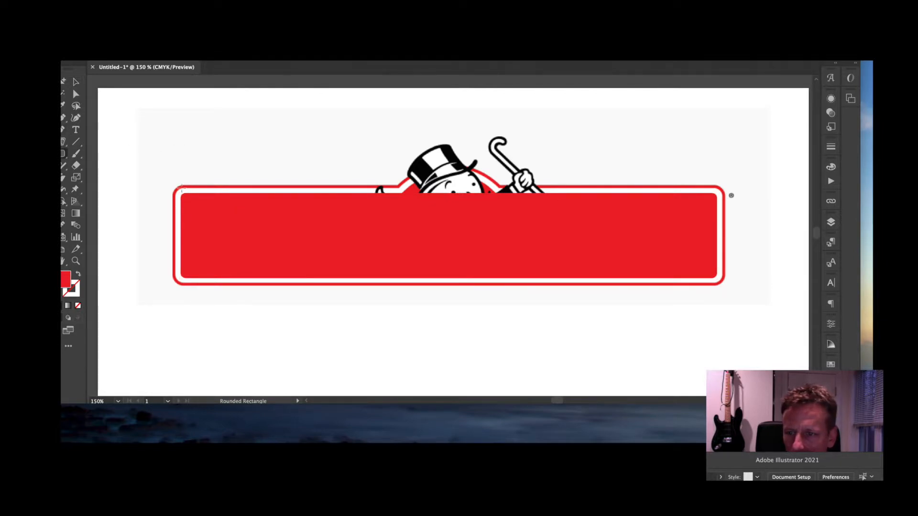
pyautogui.moveTo(172, 183); pyautogui.dragTo(725, 286)
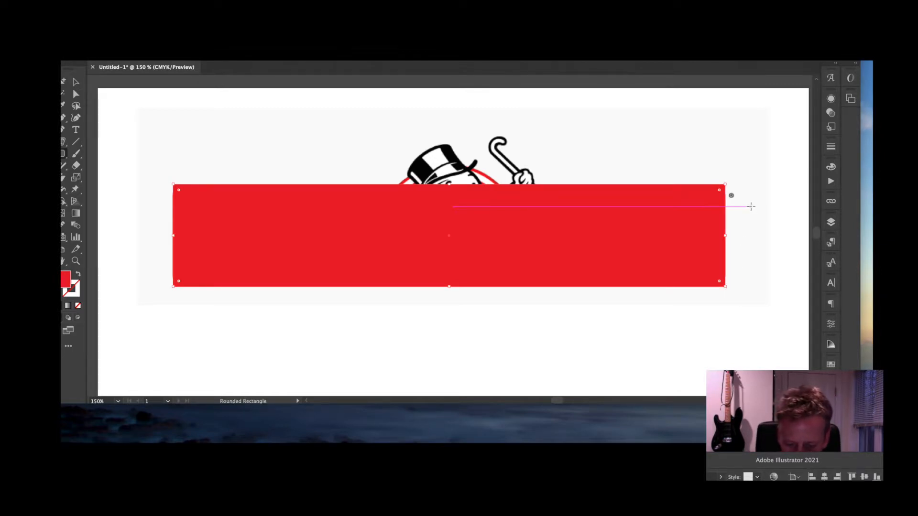
pyautogui.press('super')
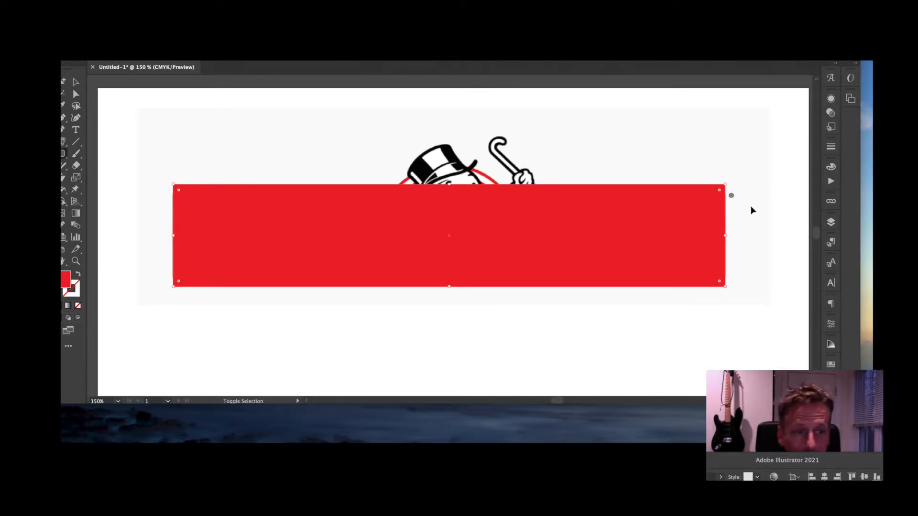
pyautogui.press('v')
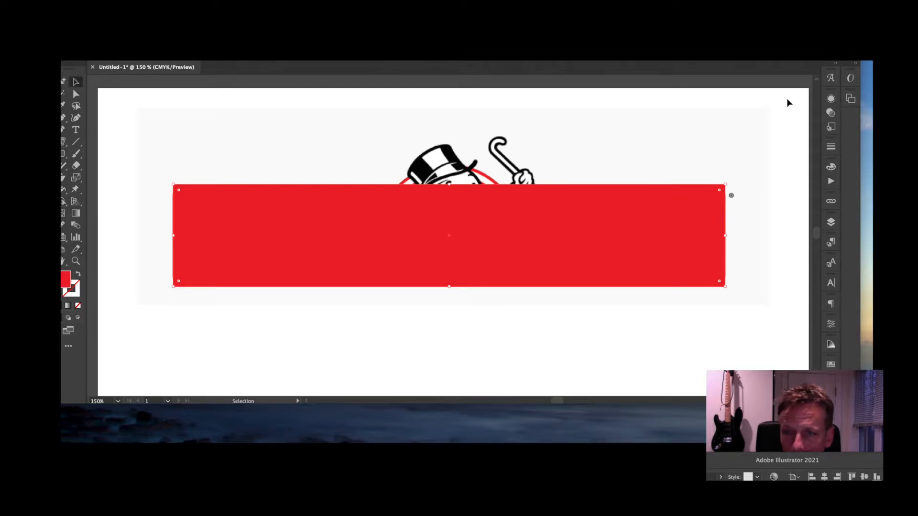
# - Give the large rectangle a red stroke and no fill
pyautogui.click(832, 167)
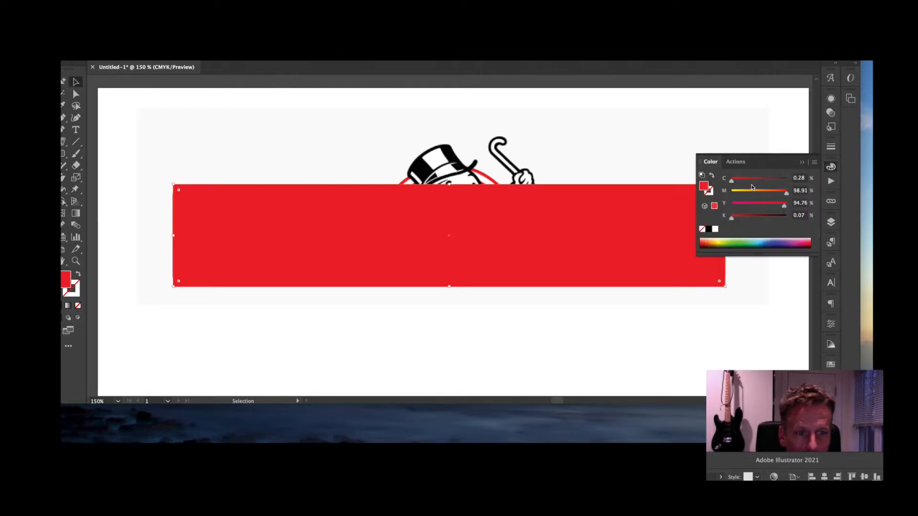
pyautogui.click(709, 191)
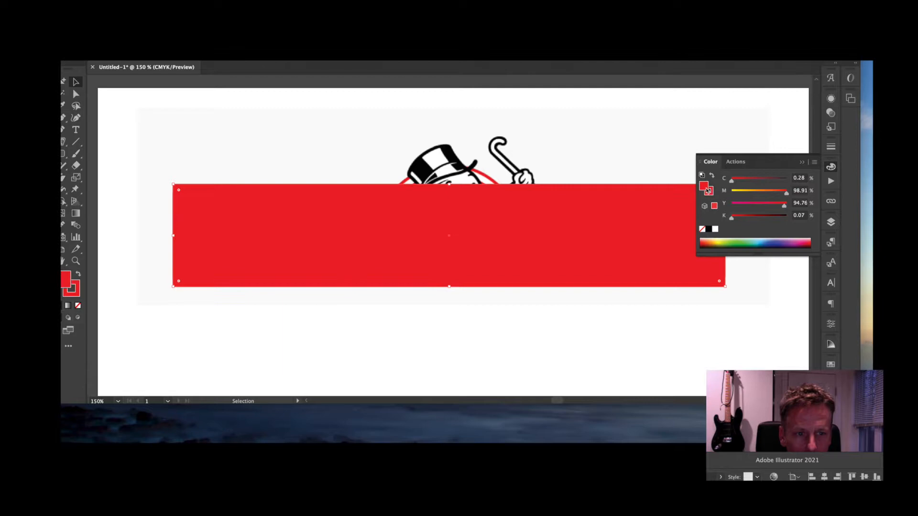
pyautogui.click(702, 230)
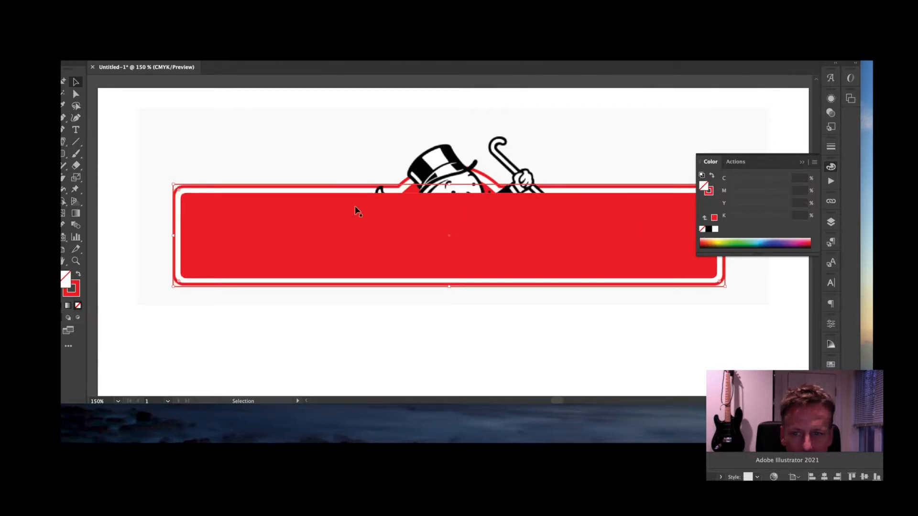
pyautogui.click(73, 83)
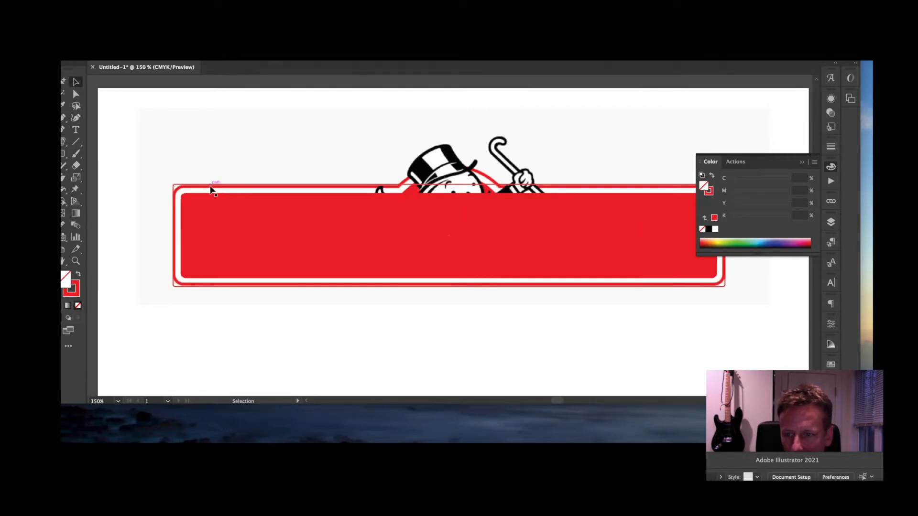
# - Zoom in to 400% on the frame's corner and round the frame's corners
pyautogui.press('super+equal')
pyautogui.press('super+equal')
pyautogui.press('super+equal')
pyautogui.moveTo(238, 187); pyautogui.dragTo(538, 217)
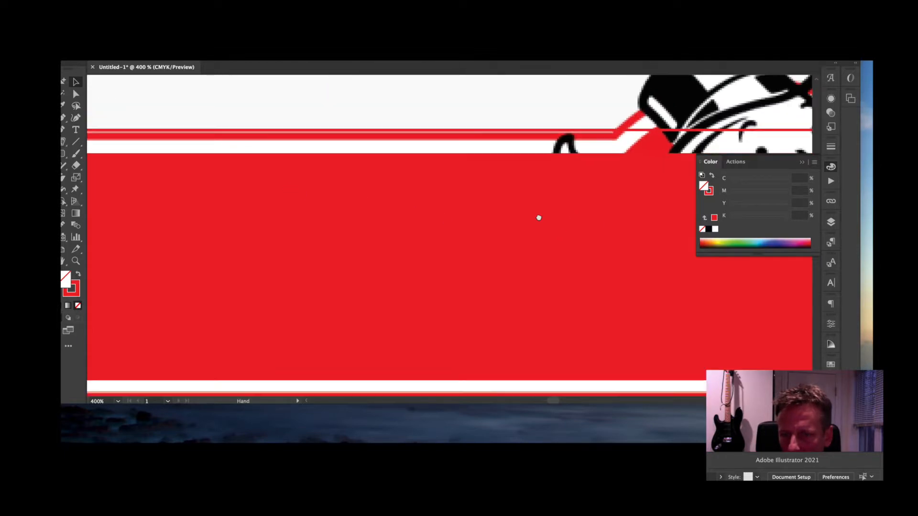
pyautogui.moveTo(286, 199); pyautogui.dragTo(629, 185)
pyautogui.moveTo(461, 182); pyautogui.dragTo(436, 224)
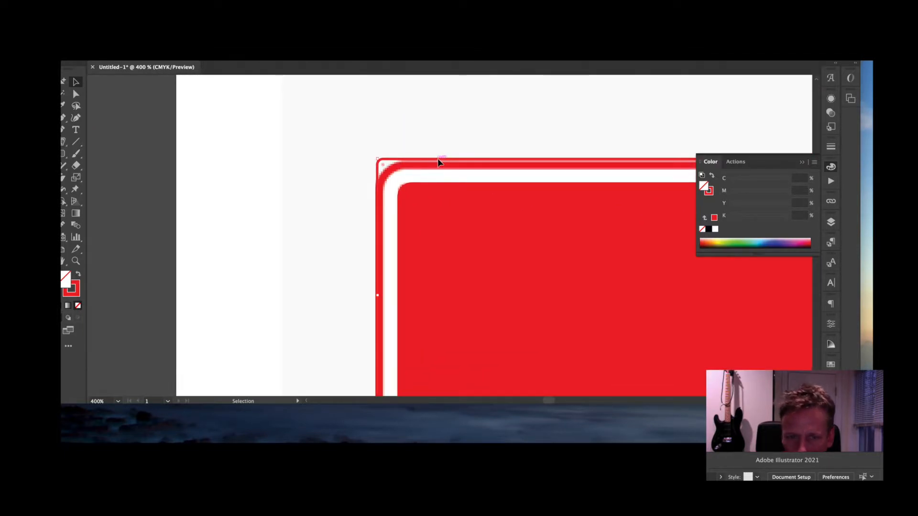
pyautogui.click(439, 162)
pyautogui.moveTo(383, 167); pyautogui.dragTo(402, 190)
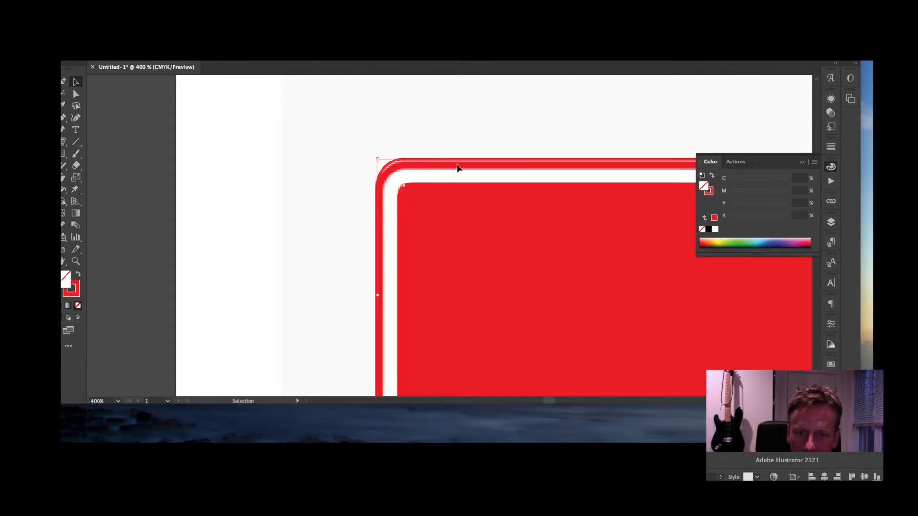
pyautogui.moveTo(429, 160); pyautogui.dragTo(412, 149)
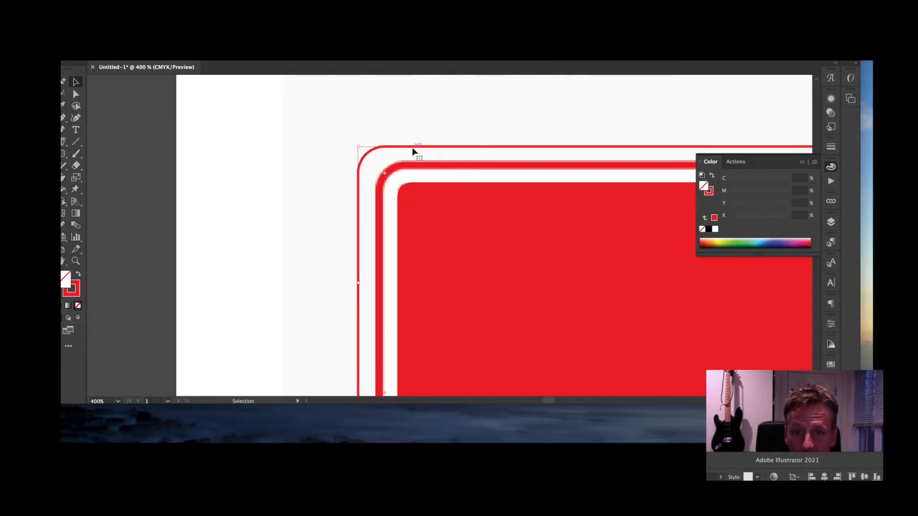
# - Set the frame's stroke weight to 3 pt and move it around the inner banner
pyautogui.click(831, 147)
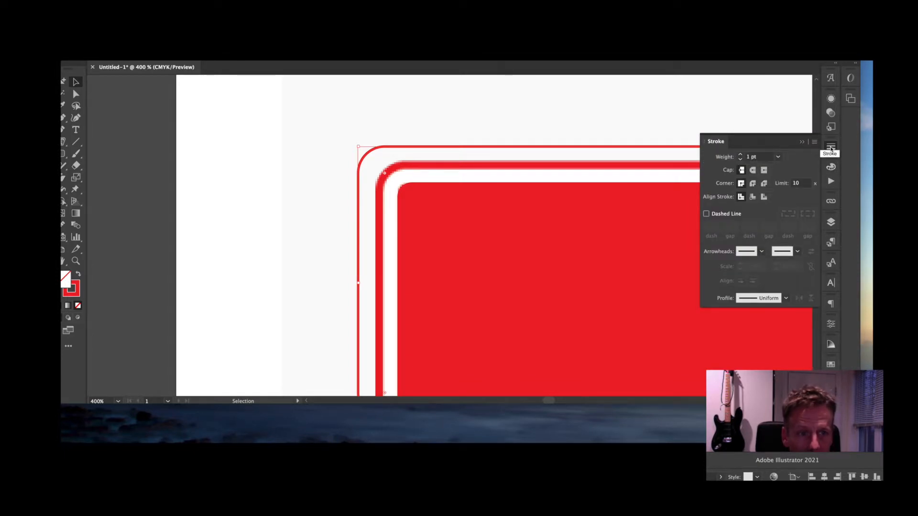
pyautogui.click(741, 156)
pyautogui.click(742, 156)
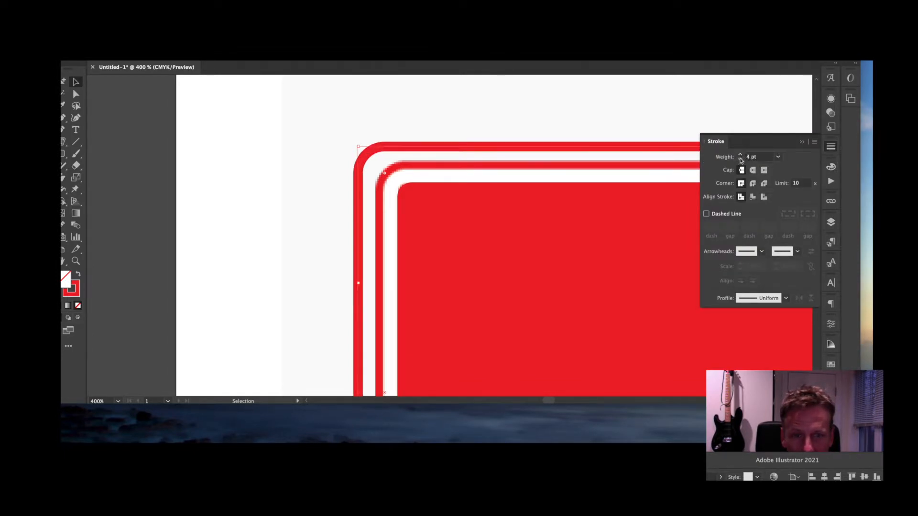
pyautogui.click(741, 160)
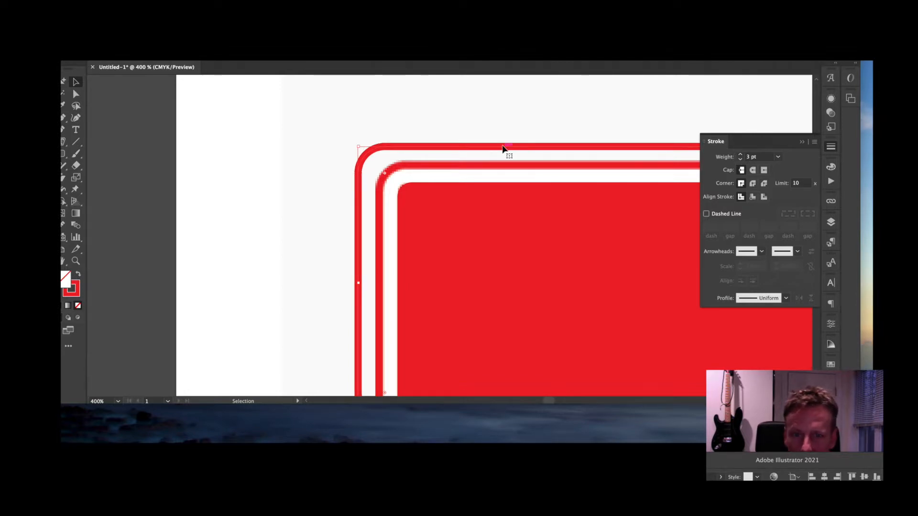
pyautogui.moveTo(507, 146); pyautogui.dragTo(527, 167)
pyautogui.press('super+minus')
pyautogui.press('super+minus')
pyautogui.press('super+minus')
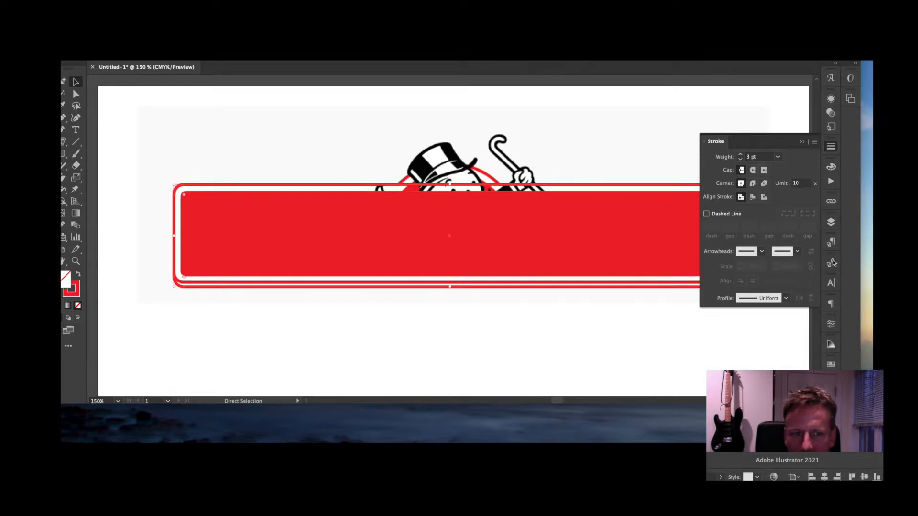
# - Hide the Layer 1 reference and adjust the outer red frame's height to fit the banner
pyautogui.click(830, 223)
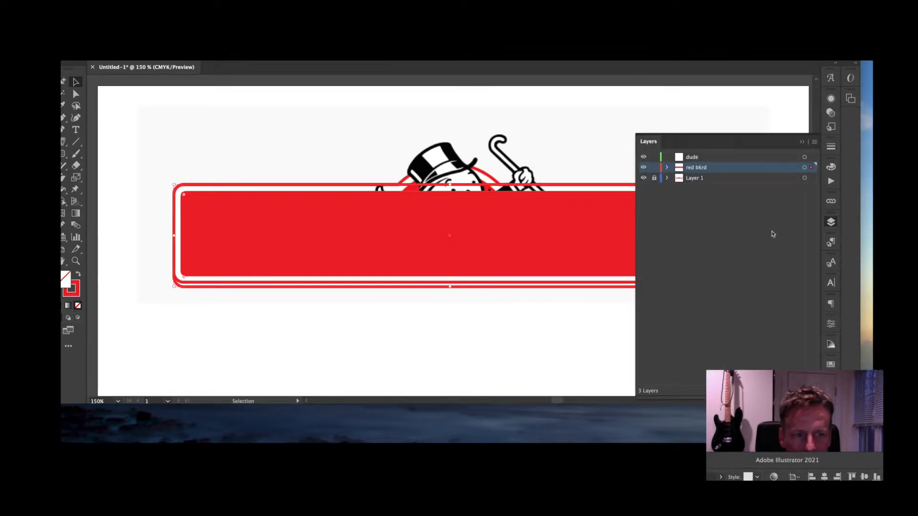
pyautogui.click(643, 178)
pyautogui.click(217, 328)
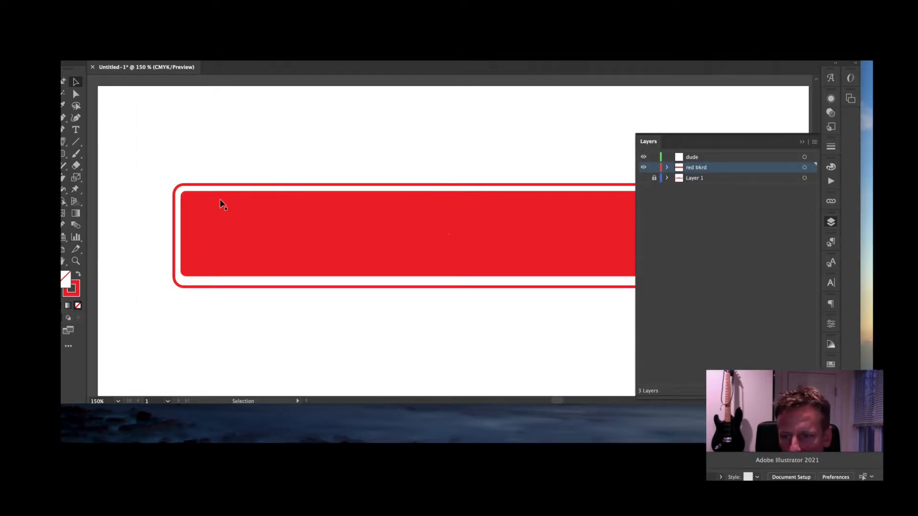
pyautogui.press('a')
pyautogui.press('super+plus')
pyautogui.moveTo(281, 303); pyautogui.dragTo(362, 264)
pyautogui.click(362, 264)
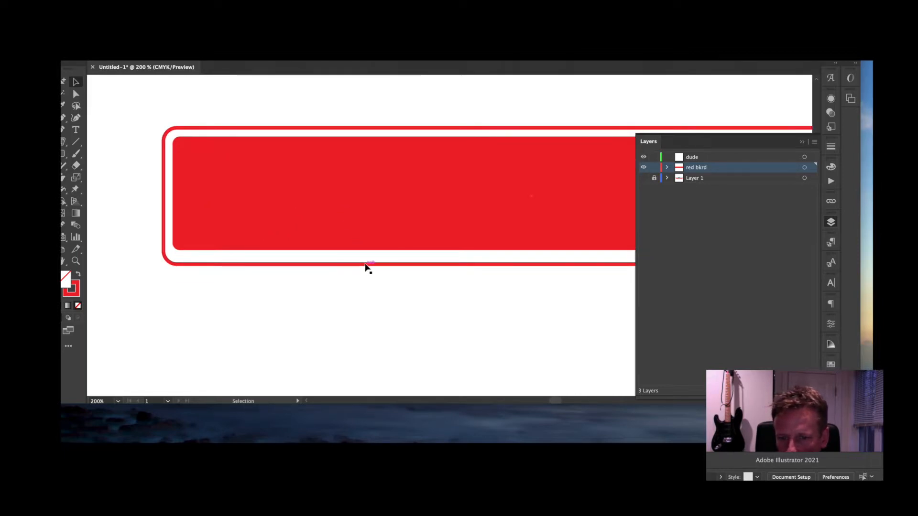
pyautogui.moveTo(530, 263); pyautogui.dragTo(532, 258)
# - Narrow the frame to fit the banner's ends, then show the Layer 1 reference again
pyautogui.hscroll(10, 556, 201)
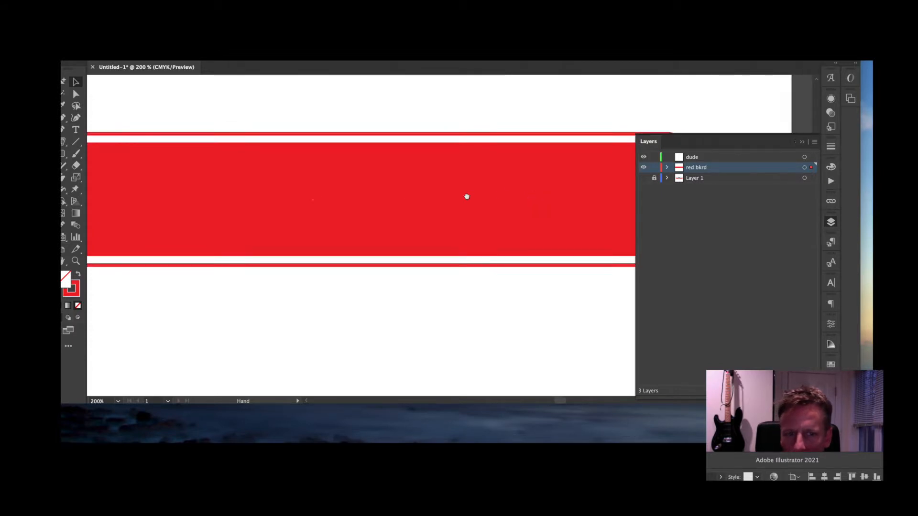
pyautogui.moveTo(413, 192); pyautogui.dragTo(411, 193)
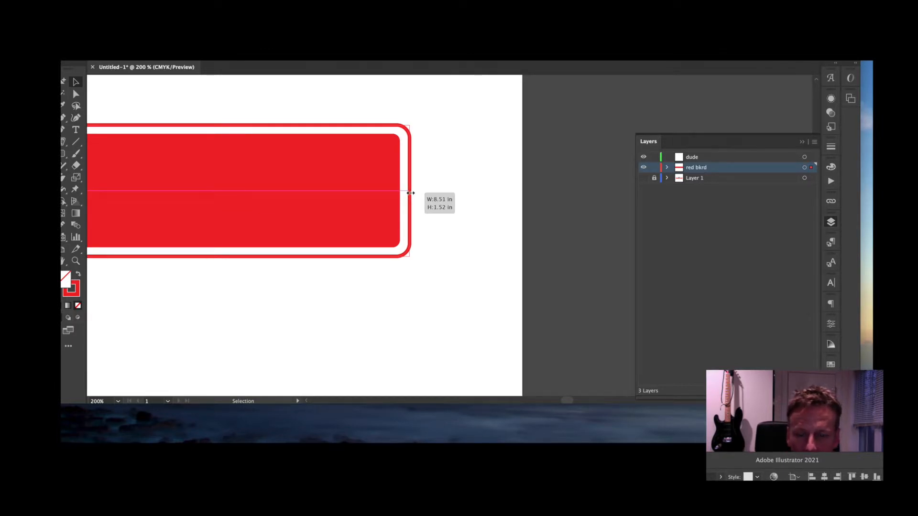
pyautogui.moveTo(410, 193); pyautogui.dragTo(411, 193)
pyautogui.press('space')
pyautogui.moveTo(518, 252); pyautogui.dragTo(755, 273)
pyautogui.moveTo(476, 274); pyautogui.dragTo(622, 251)
pyautogui.moveTo(405, 285); pyautogui.dragTo(626, 299)
pyautogui.moveTo(465, 293); pyautogui.dragTo(367, 287)
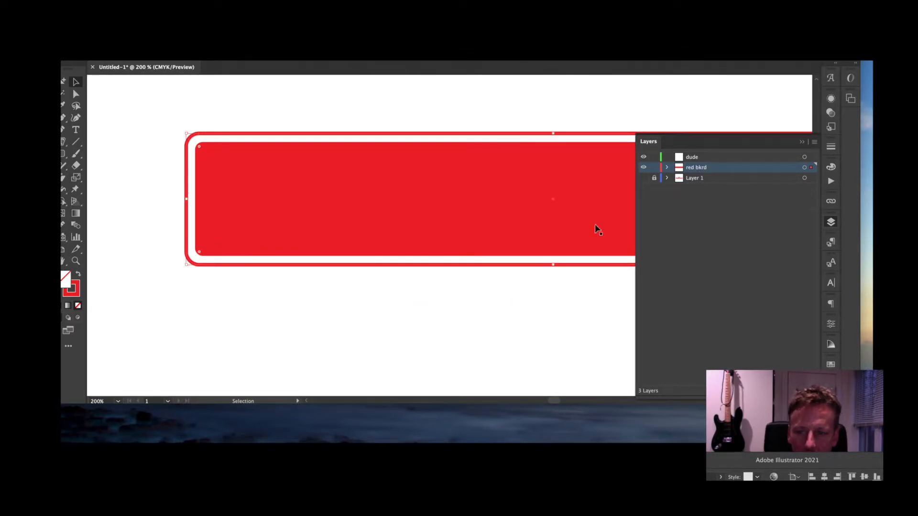
pyautogui.click(514, 302)
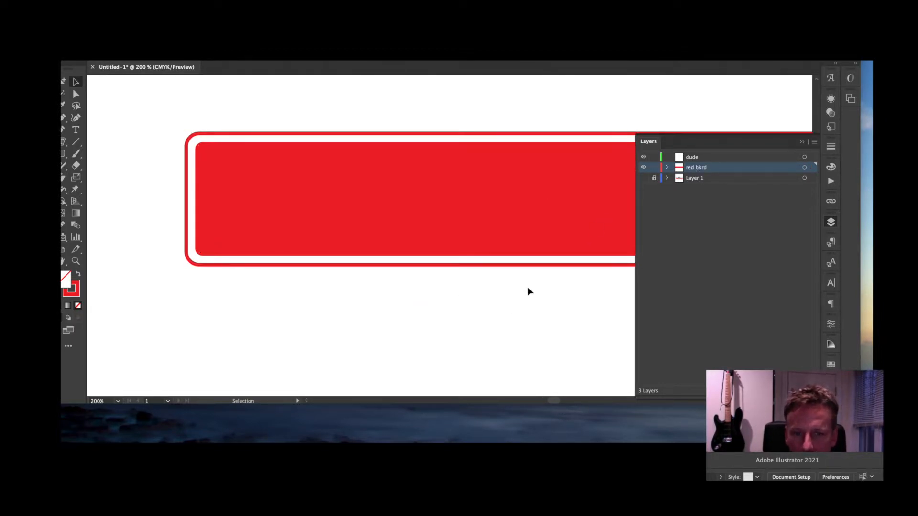
pyautogui.click(644, 179)
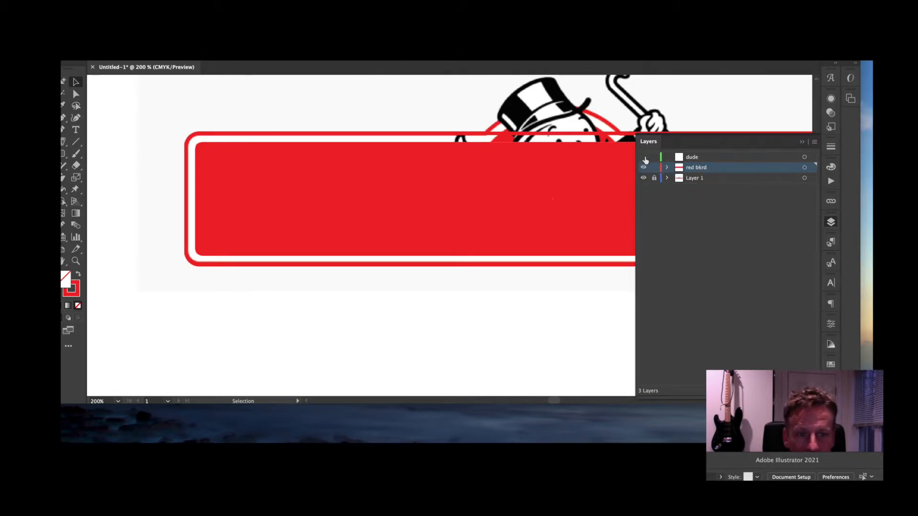
# - Hide red bkrd, zoom to the mascot's head, choose the Ellipse tool and re-show red bkrd
pyautogui.click(643, 167)
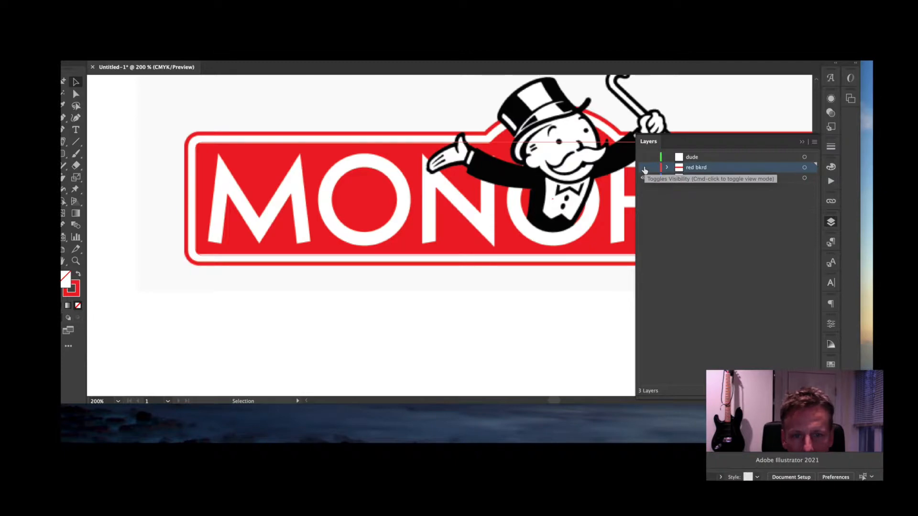
pyautogui.scroll(3, 471, 200)
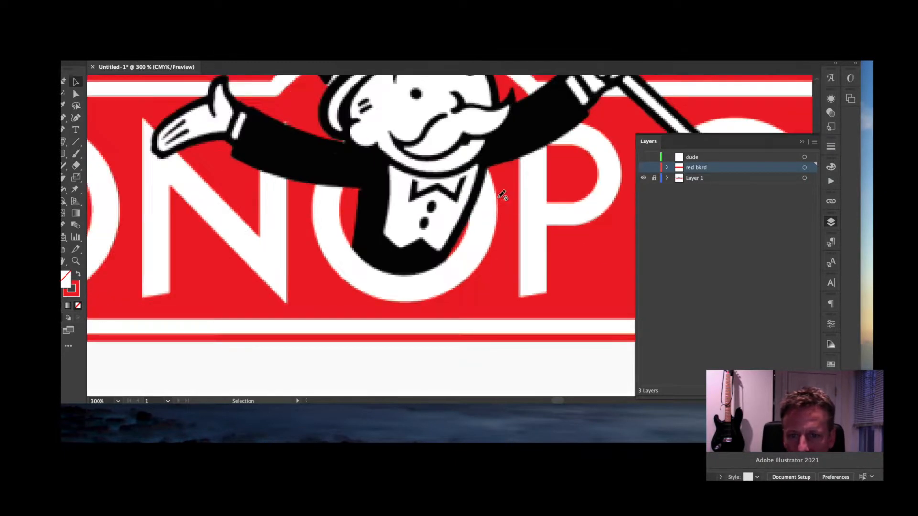
pyautogui.moveTo(498, 196); pyautogui.dragTo(485, 294)
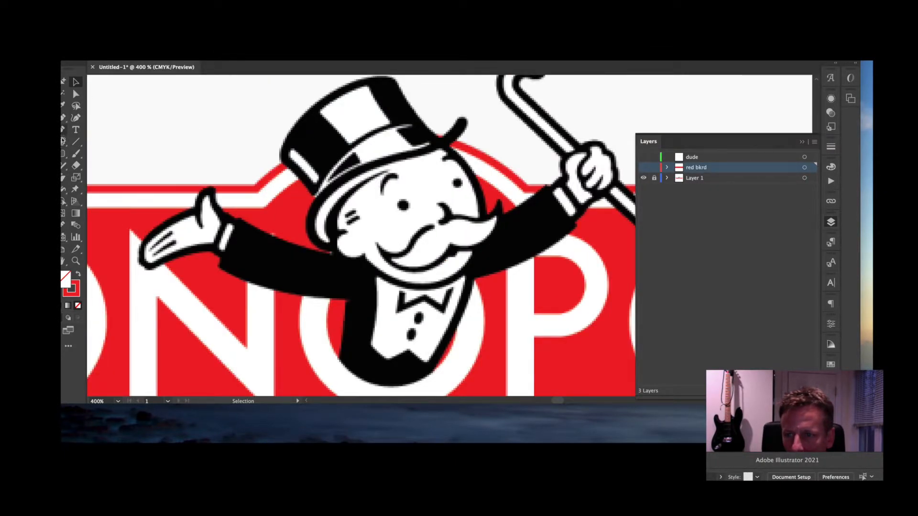
pyautogui.moveTo(63, 153); pyautogui.dragTo(120, 165)
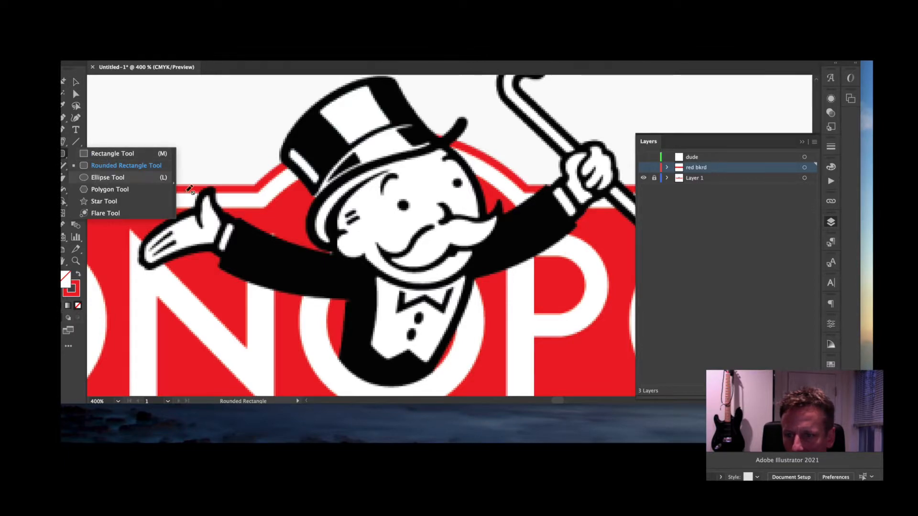
pyautogui.press('l')
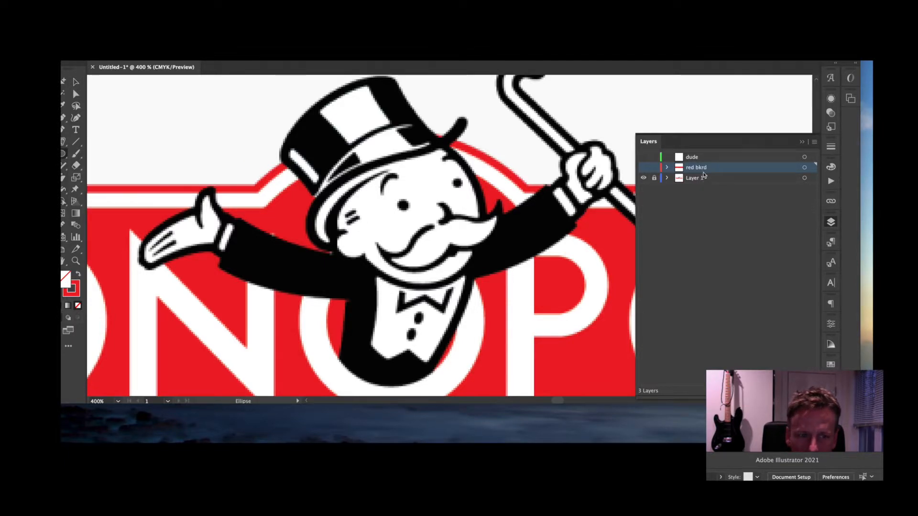
pyautogui.click(644, 168)
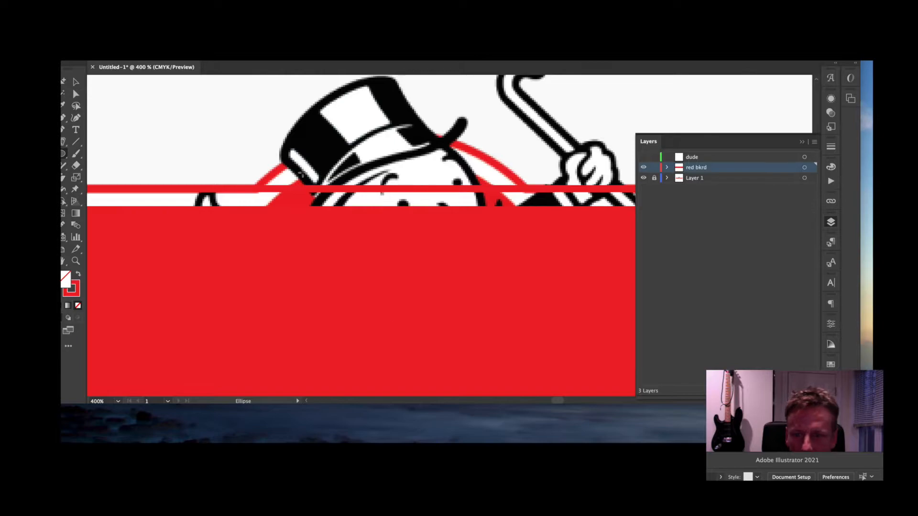
pyautogui.moveTo(228, 297); pyautogui.dragTo(521, 162)
pyautogui.press('super+z')
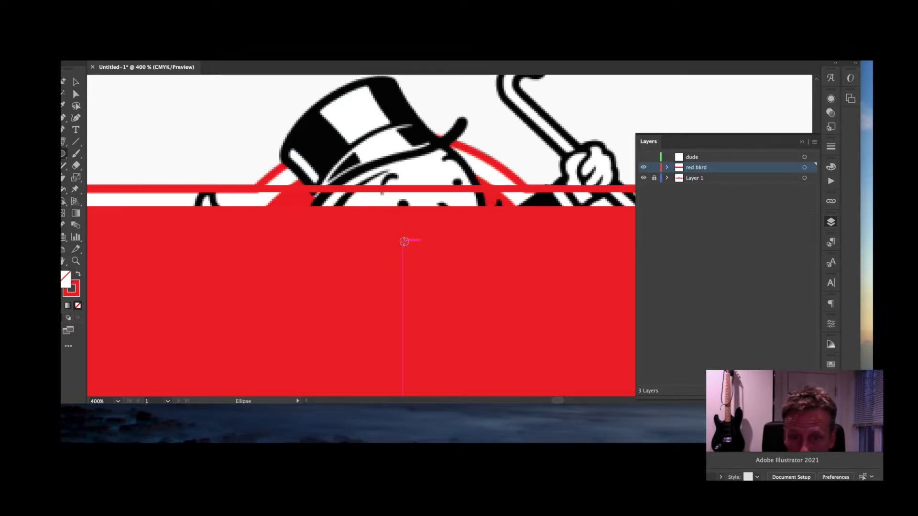
# - Draw an ellipse below the mascot's head, fill it red with no stroke, and nudge it
pyautogui.moveTo(403, 241); pyautogui.dragTo(544, 167)
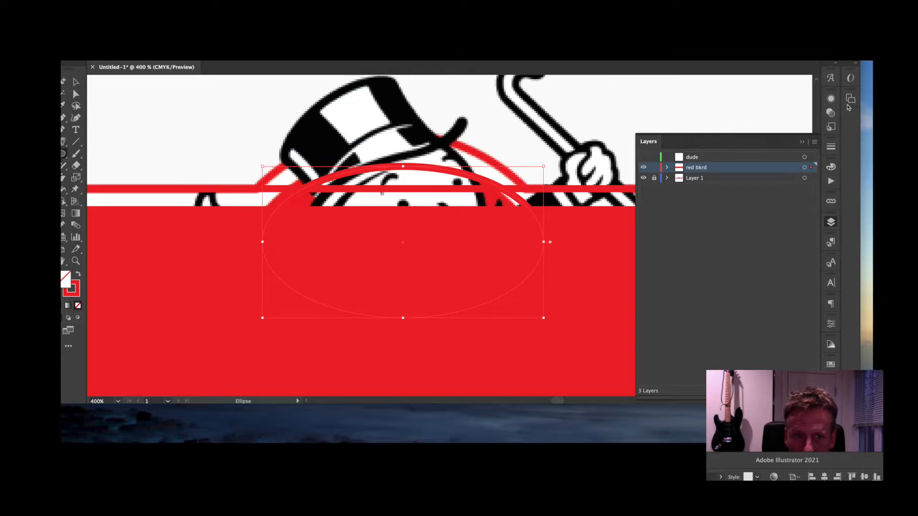
pyautogui.click(831, 166)
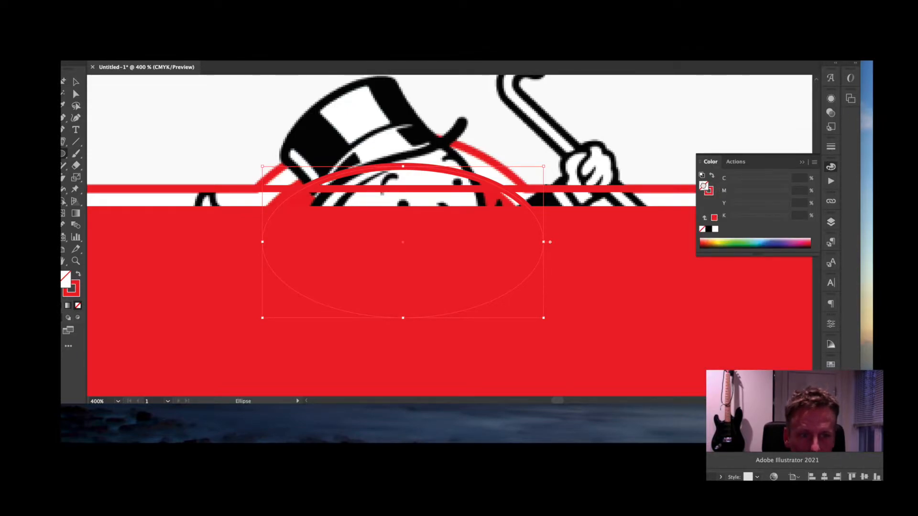
pyautogui.moveTo(709, 192); pyautogui.dragTo(704, 186)
pyautogui.click(709, 192)
pyautogui.click(702, 230)
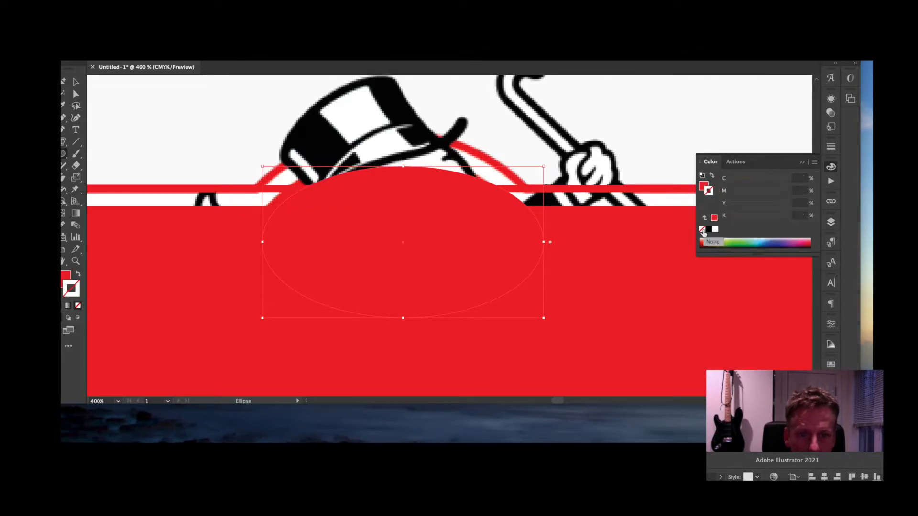
pyautogui.press('v')
pyautogui.moveTo(398, 238); pyautogui.dragTo(400, 234)
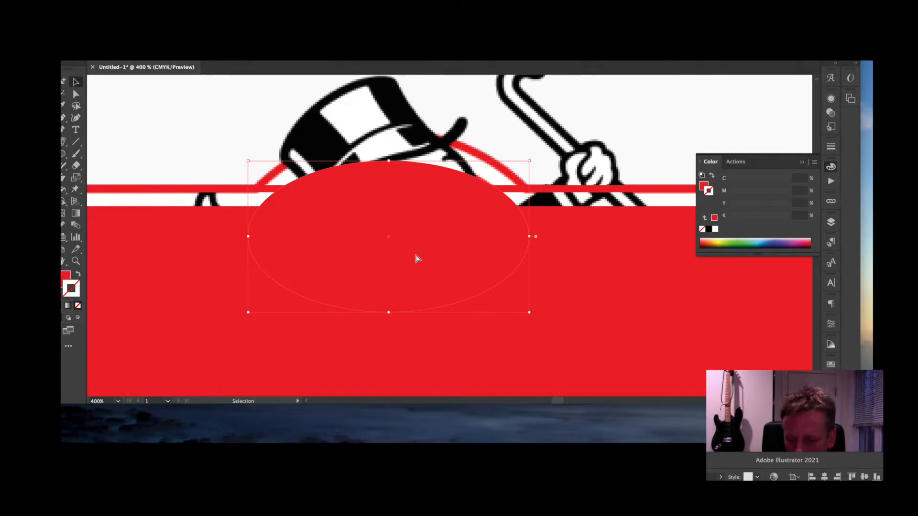
# - Revert to the red-outlined ellipse, move it over the mascot's head and widen it to about 1.68 in
pyautogui.press('a')
pyautogui.press('v')
pyautogui.press('a')
pyautogui.press('super+z')
pyautogui.press('super+z')
pyautogui.press('super+z')
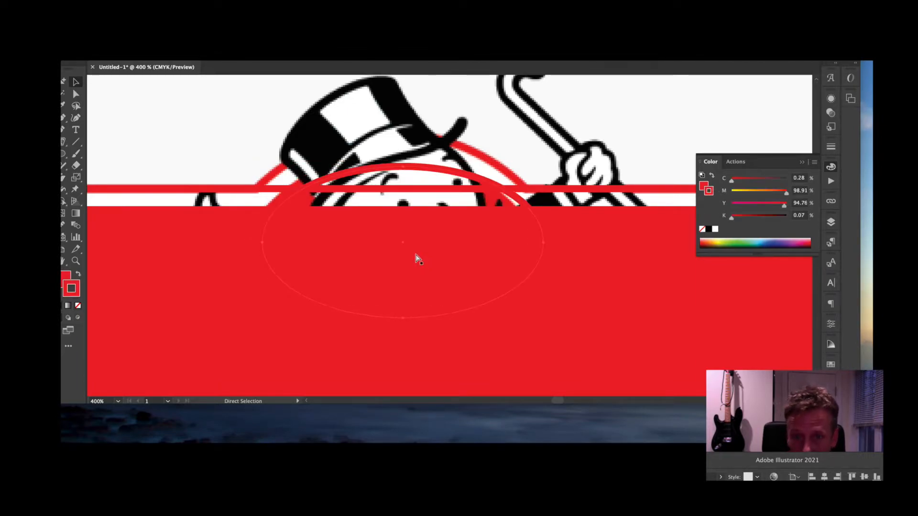
pyautogui.press('super+z')
pyautogui.press('super+shift+z')
pyautogui.press('super+shift+z')
pyautogui.press('super+shift+z')
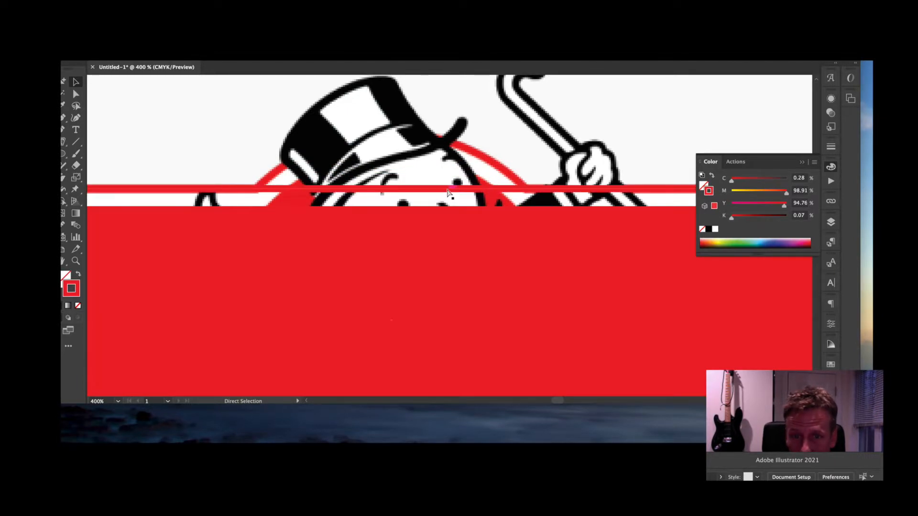
pyautogui.moveTo(450, 177); pyautogui.dragTo(463, 149)
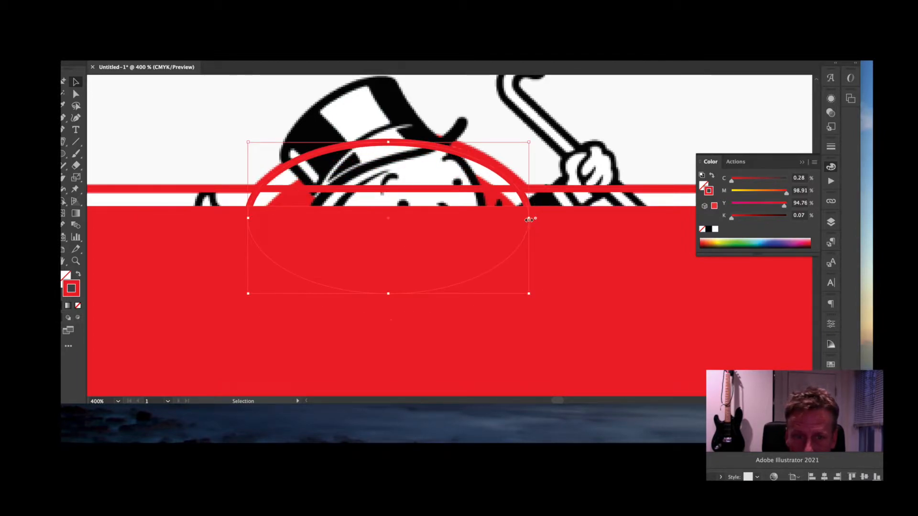
pyautogui.moveTo(529, 220); pyautogui.dragTo(538, 217)
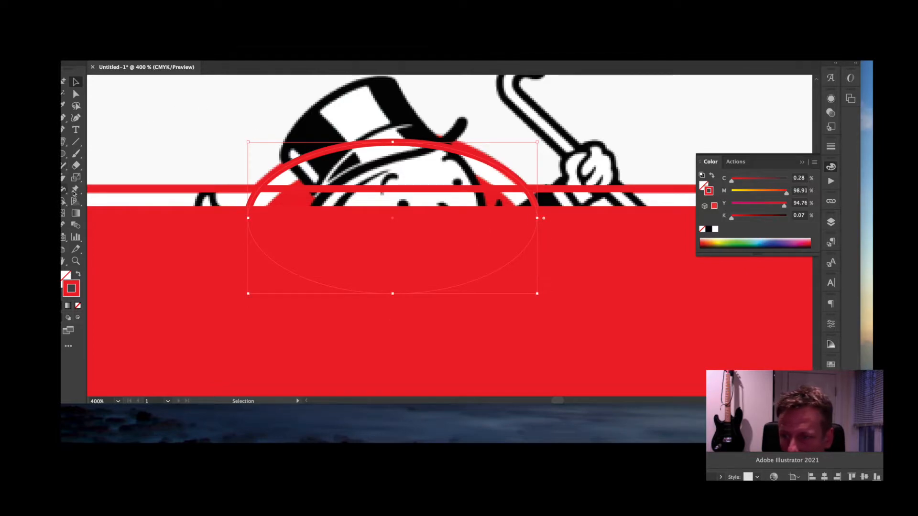
pyautogui.moveTo(76, 165)
pyautogui.mouseDown()
pyautogui.moveTo(114, 162)
pyautogui.moveTo(126, 176)
pyautogui.mouseUp()
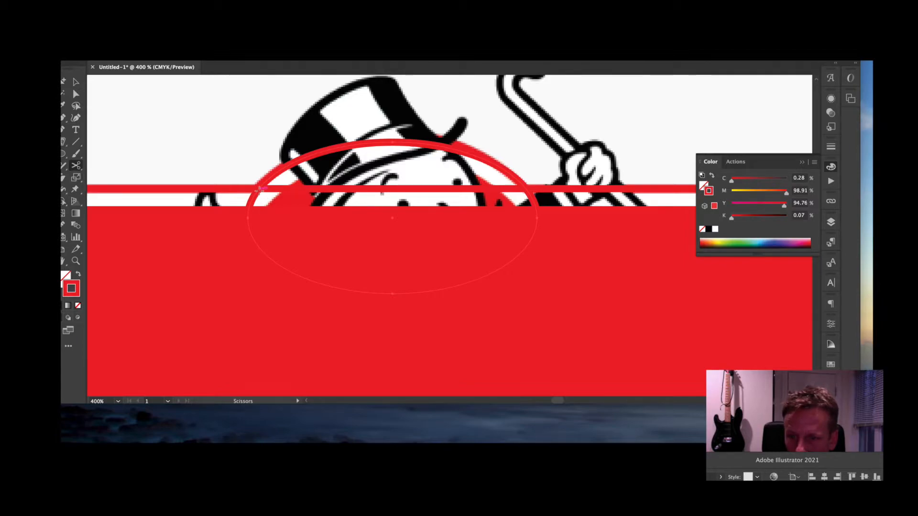
# - Cut the ellipse and border at their crossings, deleting the border segment under the arc and the ellipse's lower half
pyautogui.click(259, 190)
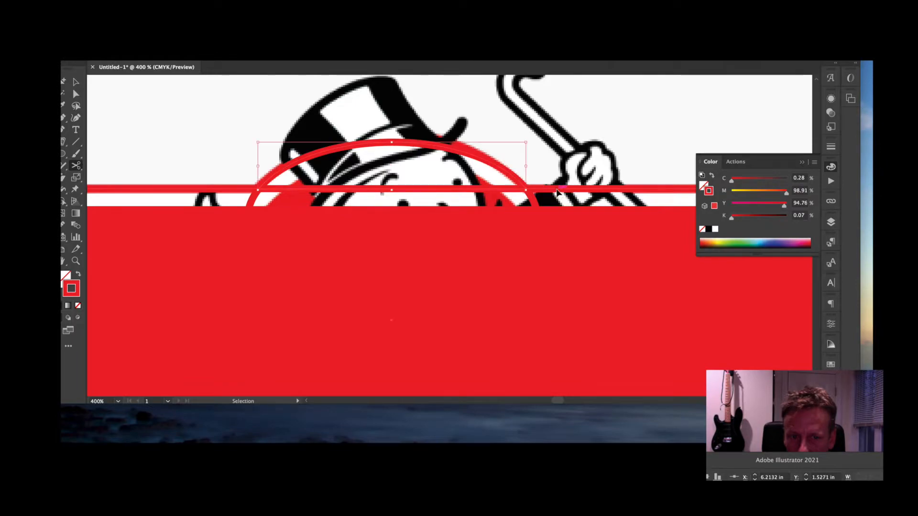
pyautogui.keyDown('super'); pyautogui.click(557, 197); pyautogui.keyUp('super')
pyautogui.click(552, 189)
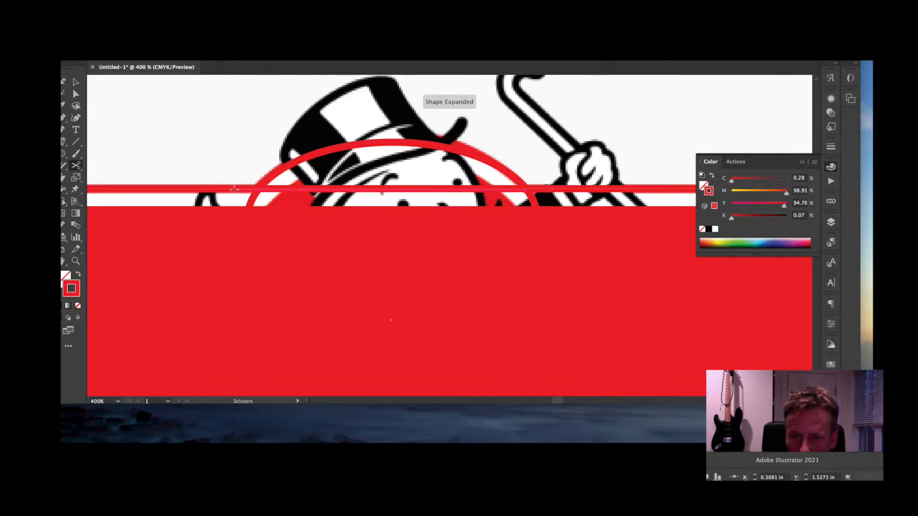
pyautogui.click(233, 189)
pyautogui.click(77, 94)
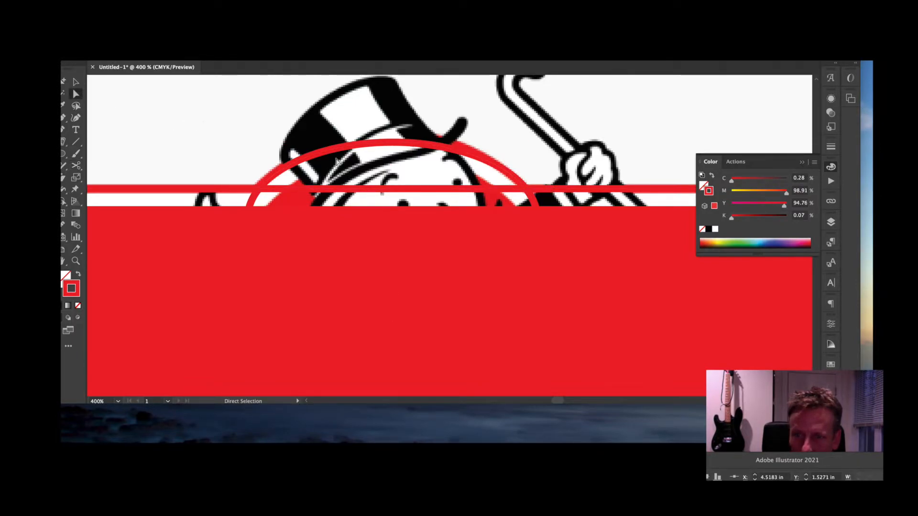
pyautogui.press('Delete')
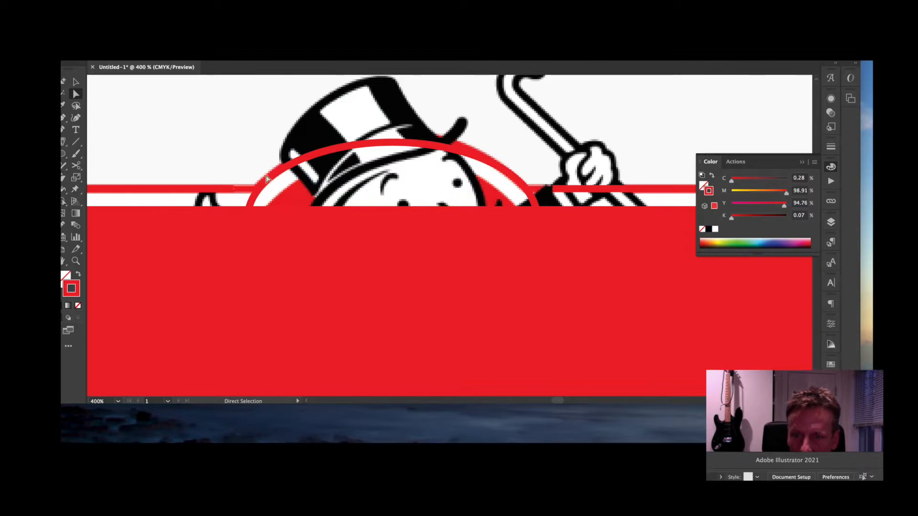
pyautogui.click(254, 201)
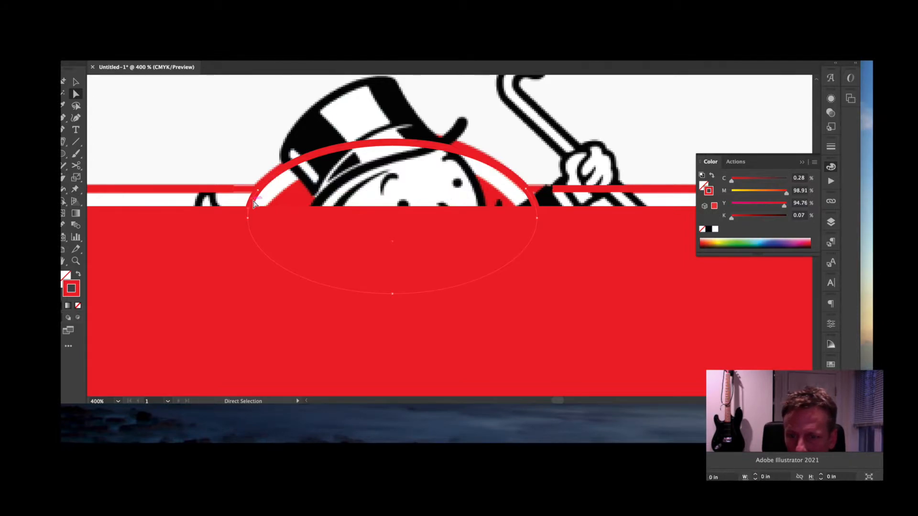
pyautogui.press('Delete')
pyautogui.press('Delete')
# - Join the arc's left and right ends to the border into one path and hide the Layer 1 reference
pyautogui.click(260, 191)
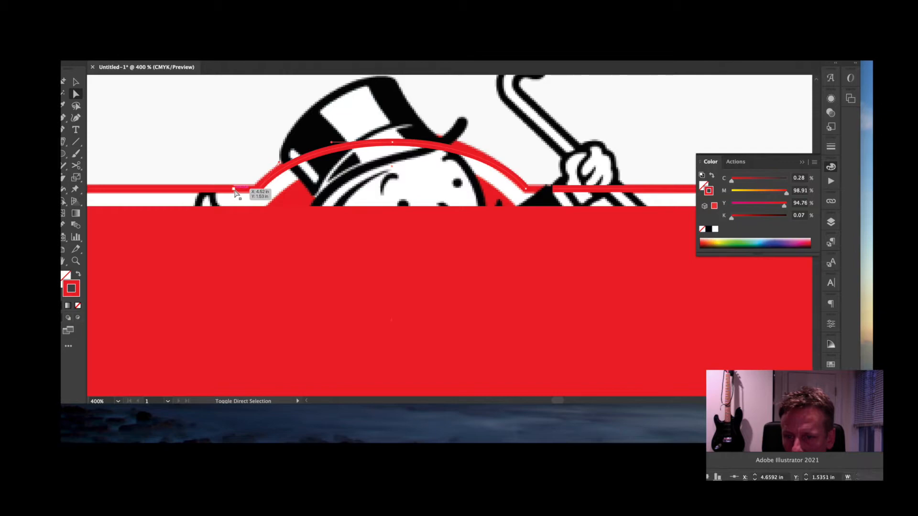
pyautogui.keyDown('shift'); pyautogui.click(234, 190); pyautogui.keyUp('shift')
pyautogui.press('super+j')
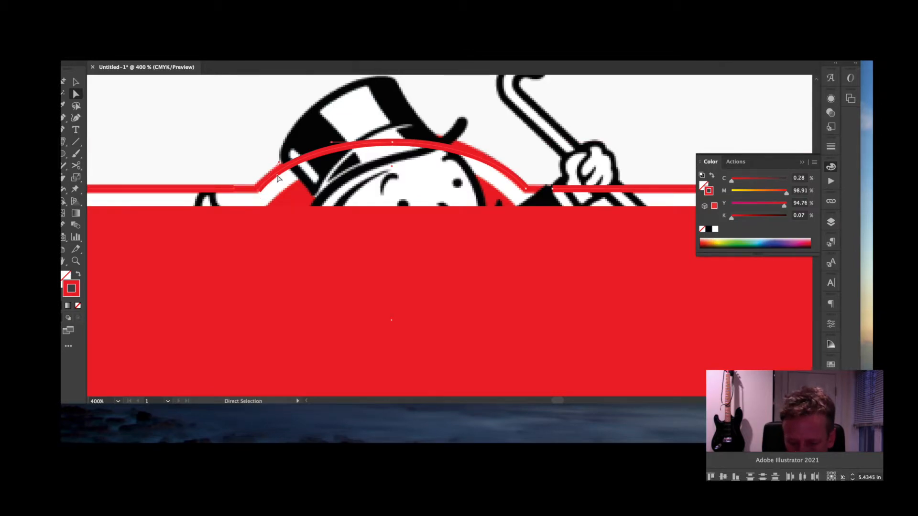
pyautogui.press('super+j')
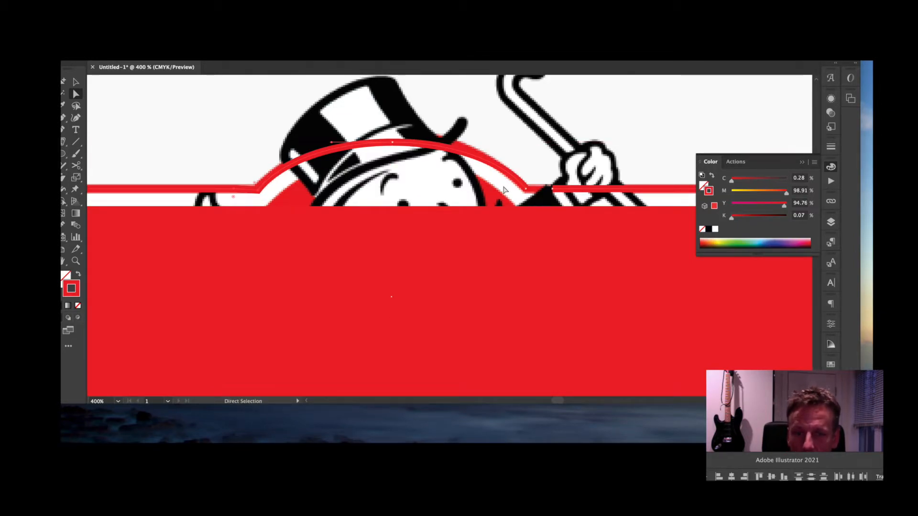
pyautogui.click(553, 189)
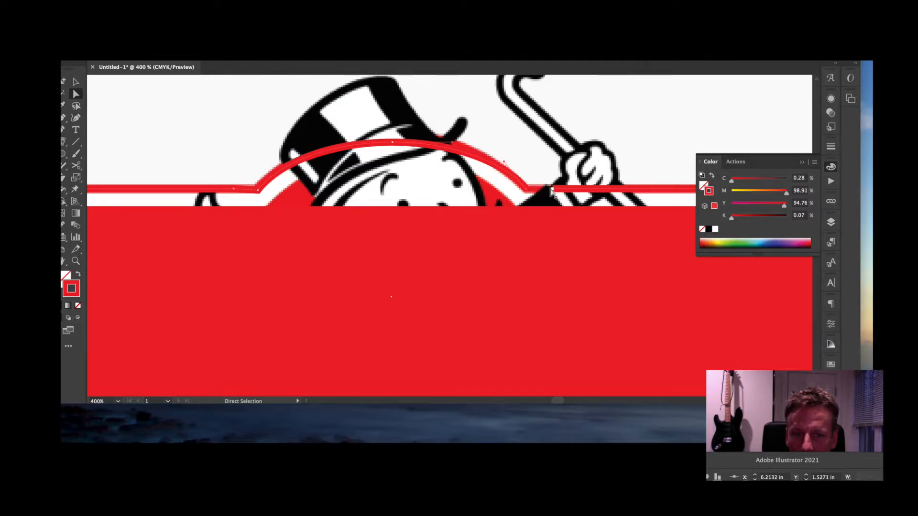
pyautogui.keyDown('shift'); pyautogui.click(553, 190); pyautogui.keyUp('shift')
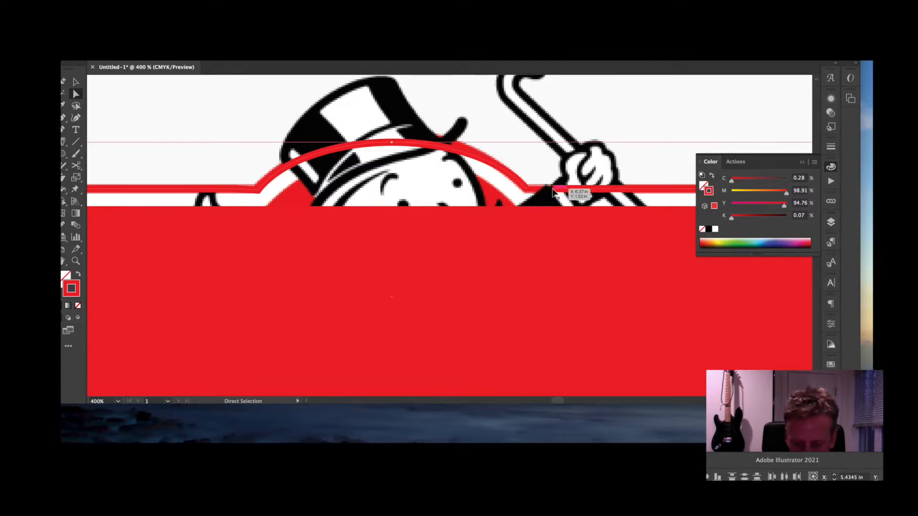
pyautogui.press('super+j')
pyautogui.press('super+shift+a')
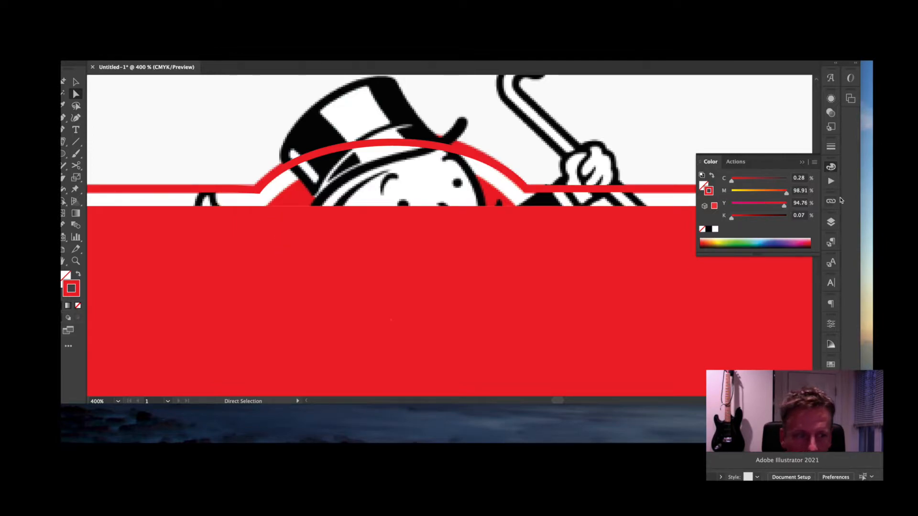
pyautogui.click(832, 223)
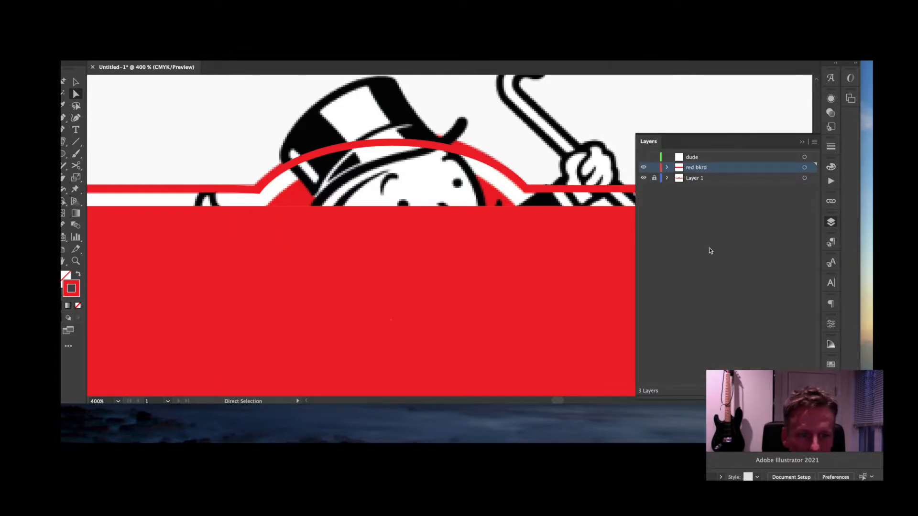
pyautogui.click(643, 178)
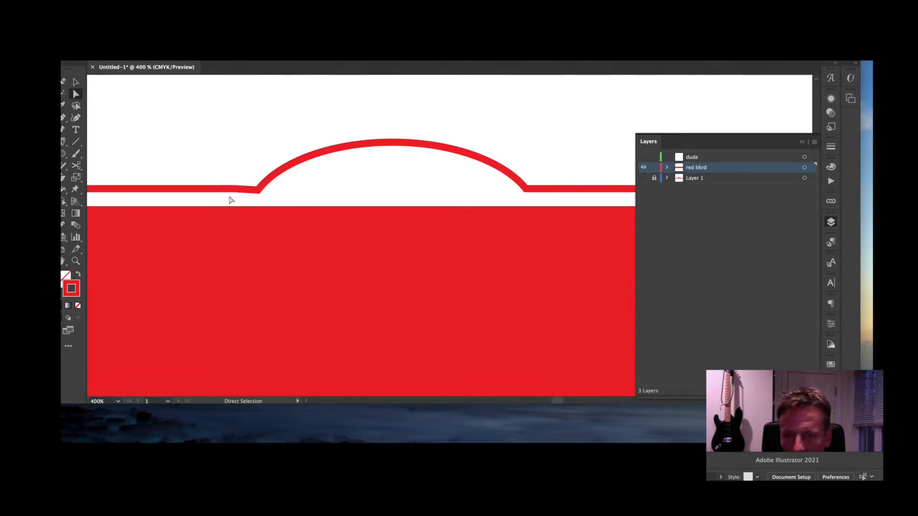
# - Nudge the left join's corner anchor so the straight border meets the arc without dipping, then zoom back to 600%
pyautogui.press('super+equal')
pyautogui.press('super+equal')
pyautogui.press('super+equal')
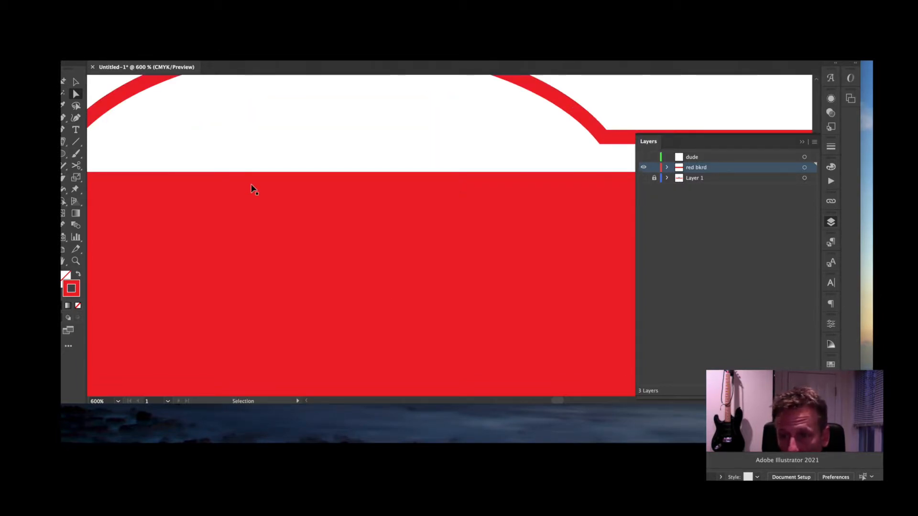
pyautogui.moveTo(308, 175); pyautogui.dragTo(621, 316)
pyautogui.moveTo(355, 265); pyautogui.dragTo(619, 274)
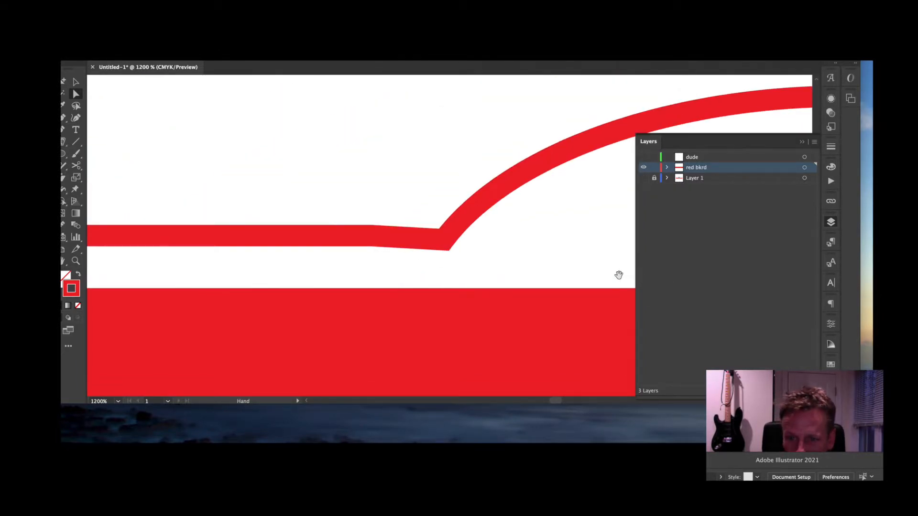
pyautogui.click(447, 240)
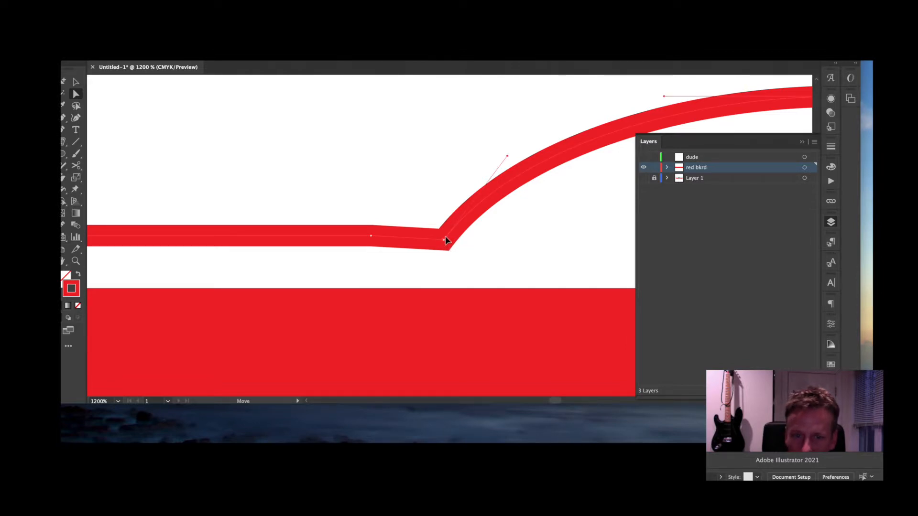
pyautogui.moveTo(446, 239); pyautogui.dragTo(447, 238)
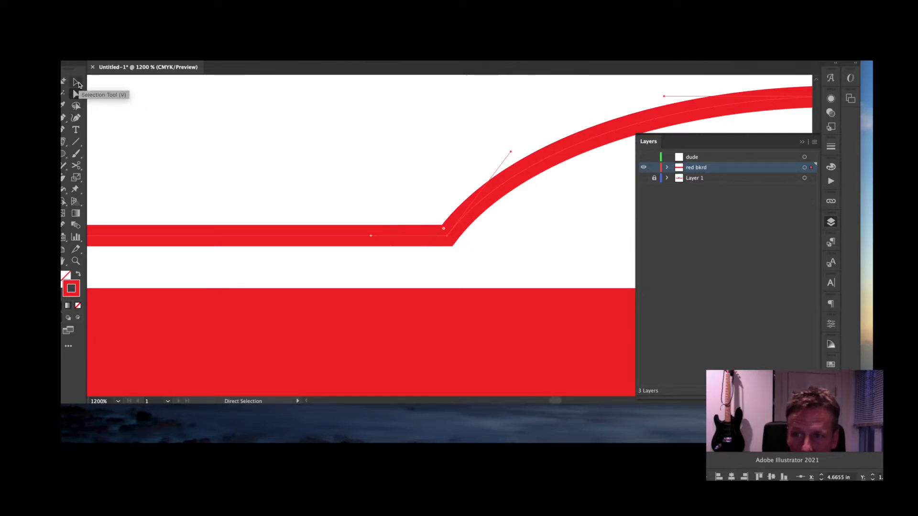
pyautogui.click(385, 186)
pyautogui.press('super+minus')
pyautogui.press('super+minus')
pyautogui.press('super+minus')
pyautogui.press('super+minus')
pyautogui.press('super+equal')
pyautogui.press('super+equal')
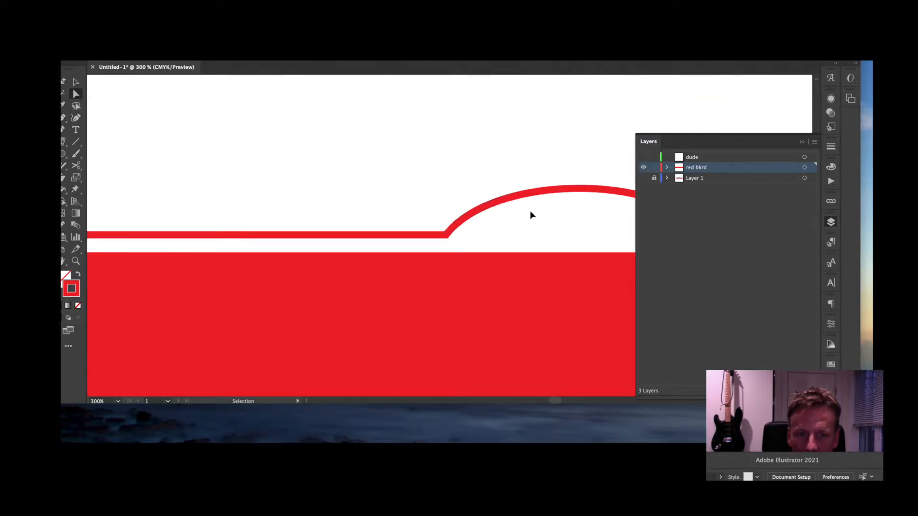
pyautogui.press('space')
pyautogui.moveTo(416, 209); pyautogui.dragTo(199, 192)
pyautogui.moveTo(321, 146); pyautogui.dragTo(307, 144)
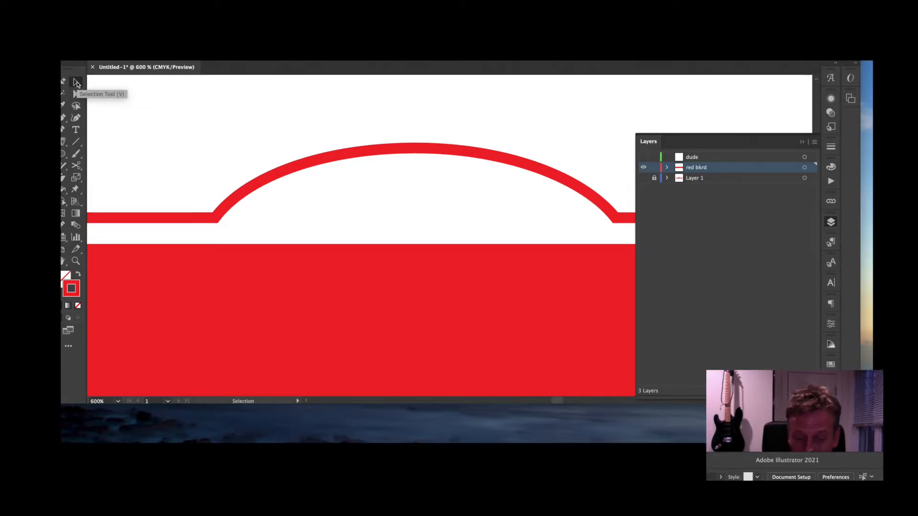
# - Paste a red-filled copy of the ellipse and fit it inside the arc, nudging it down
pyautogui.press('super+v')
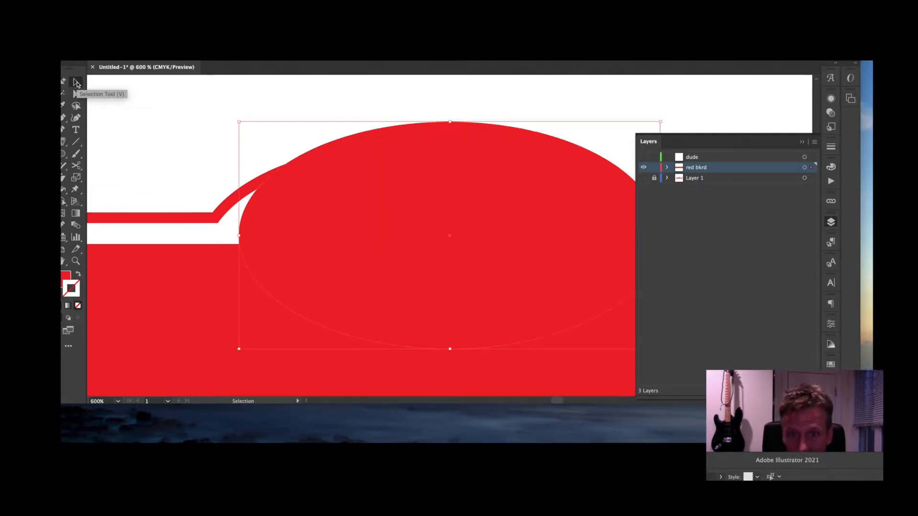
pyautogui.moveTo(419, 177); pyautogui.dragTo(403, 223)
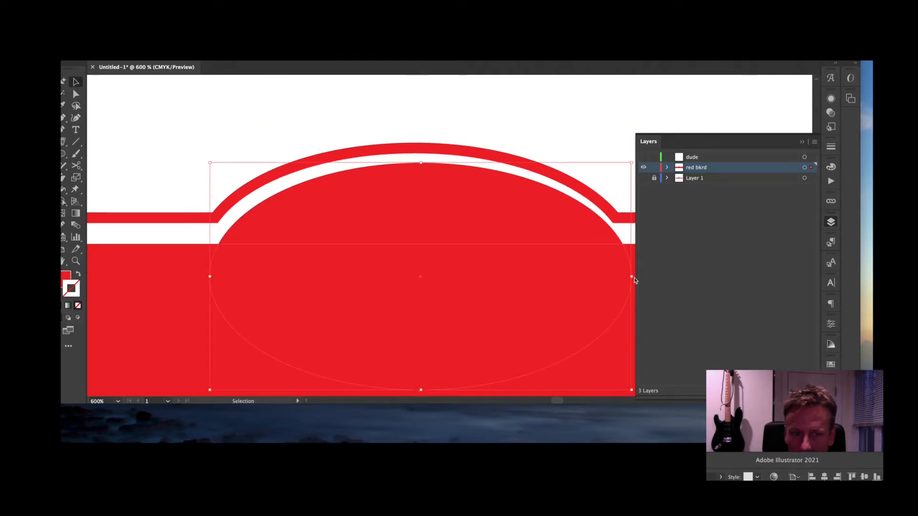
pyautogui.moveTo(632, 277); pyautogui.dragTo(619, 276)
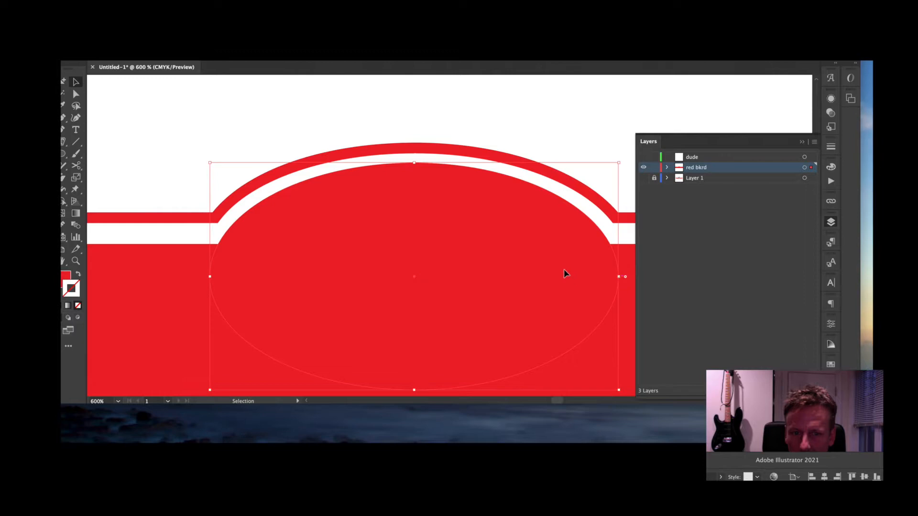
pyautogui.moveTo(564, 269); pyautogui.dragTo(565, 272)
pyautogui.click(565, 131)
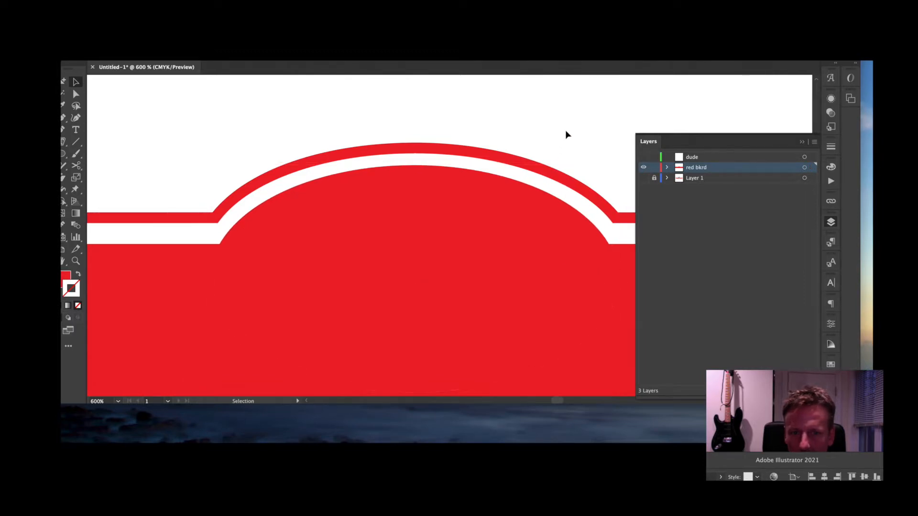
pyautogui.press('super+minus')
pyautogui.press('super+minus')
pyautogui.press('super+minus')
pyautogui.press('super+minus')
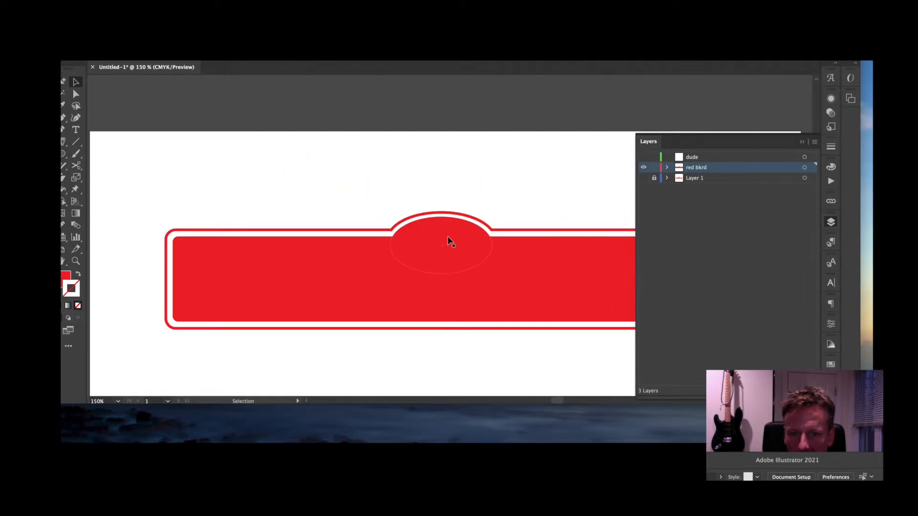
pyautogui.click(448, 237)
pyautogui.press('Down')
pyautogui.press('Down')
pyautogui.click(495, 194)
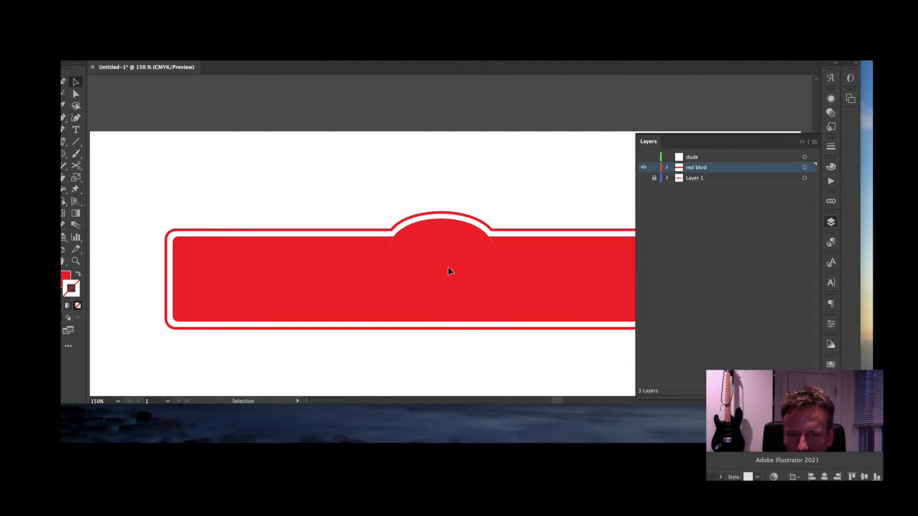
# - Show Layer 1 again and move the red bkrd layer below it
pyautogui.moveTo(507, 276); pyautogui.dragTo(509, 188)
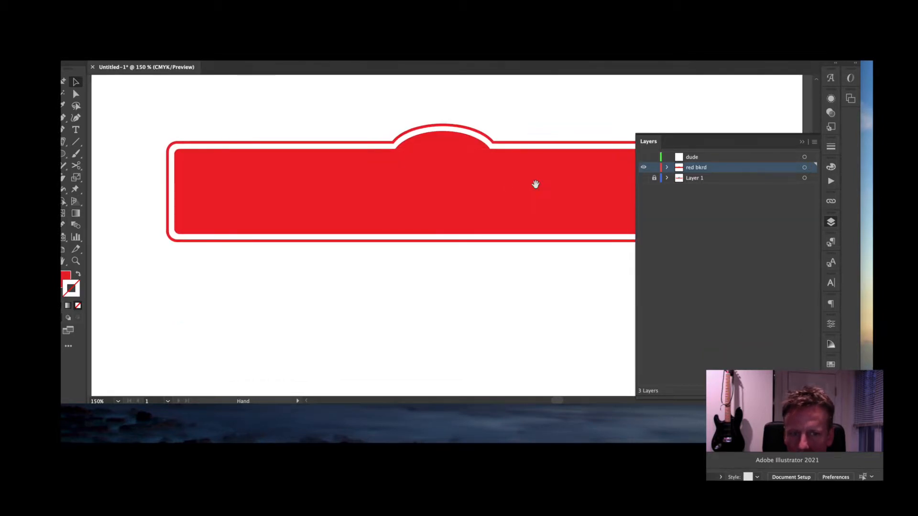
pyautogui.click(643, 178)
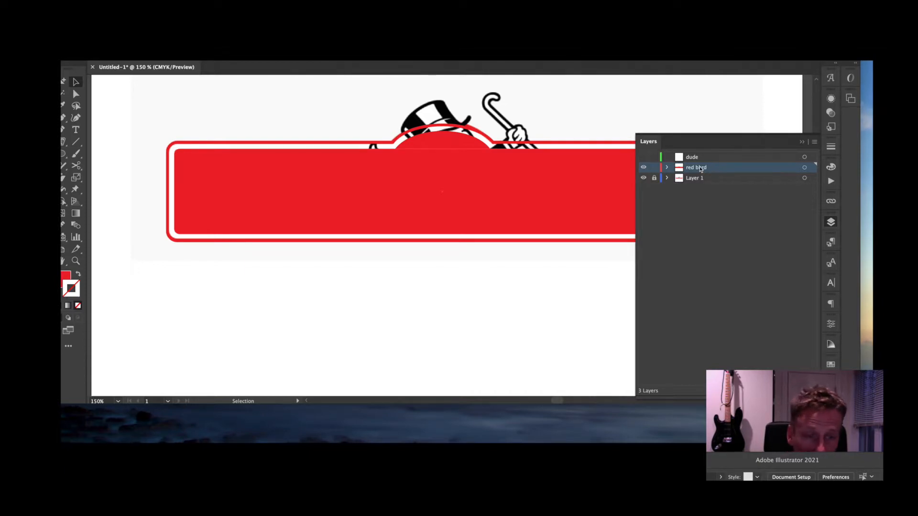
pyautogui.moveTo(701, 169); pyautogui.dragTo(698, 179)
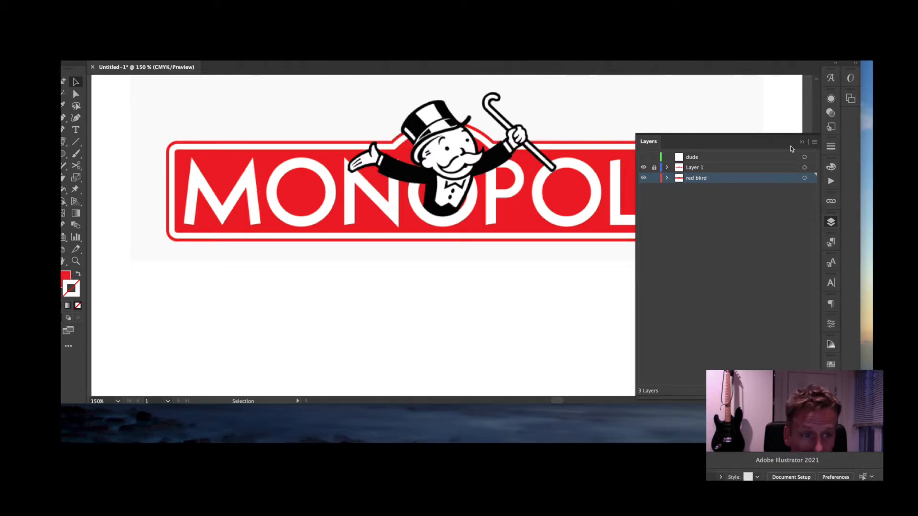
pyautogui.click(802, 142)
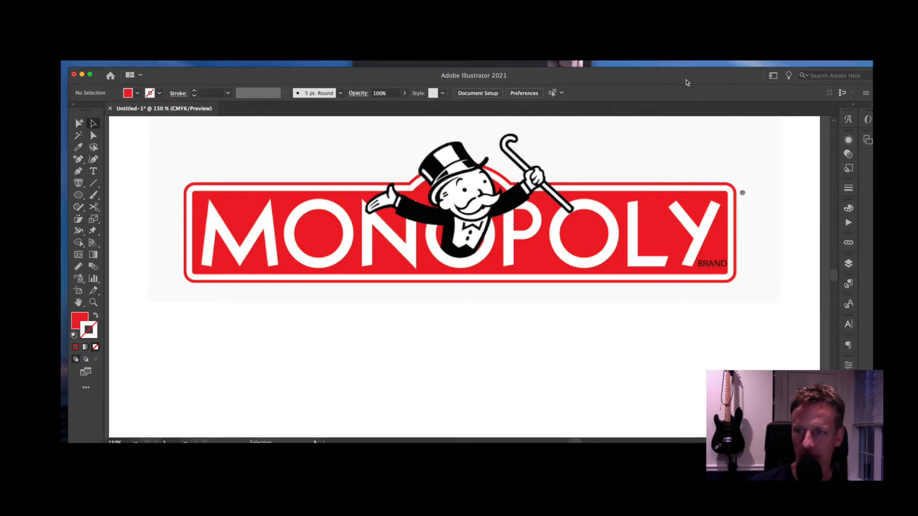
pyautogui.moveTo(686, 79); pyautogui.dragTo(681, 67)
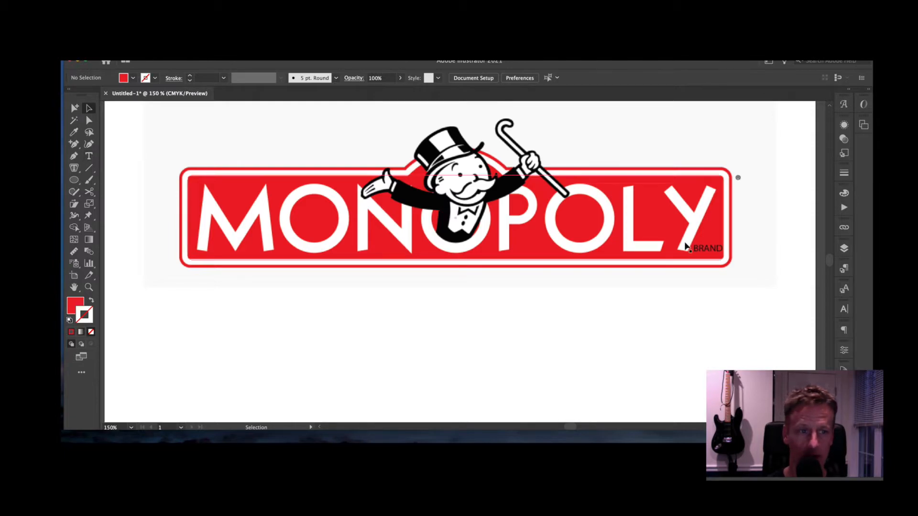
pyautogui.click(845, 248)
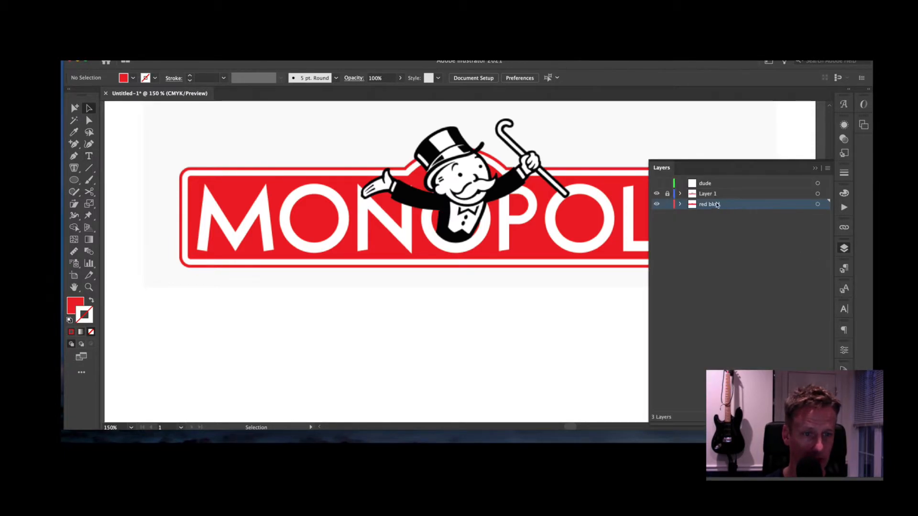
# - Add a new Layer 4 and type MONOPOLY in Futura Medium below the banner
pyautogui.click(713, 196)
pyautogui.press('super+l')
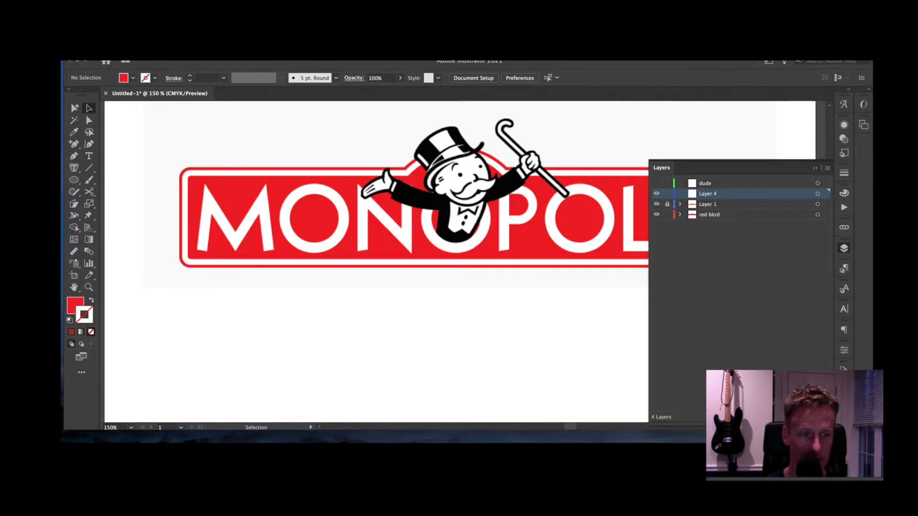
pyautogui.click(89, 157)
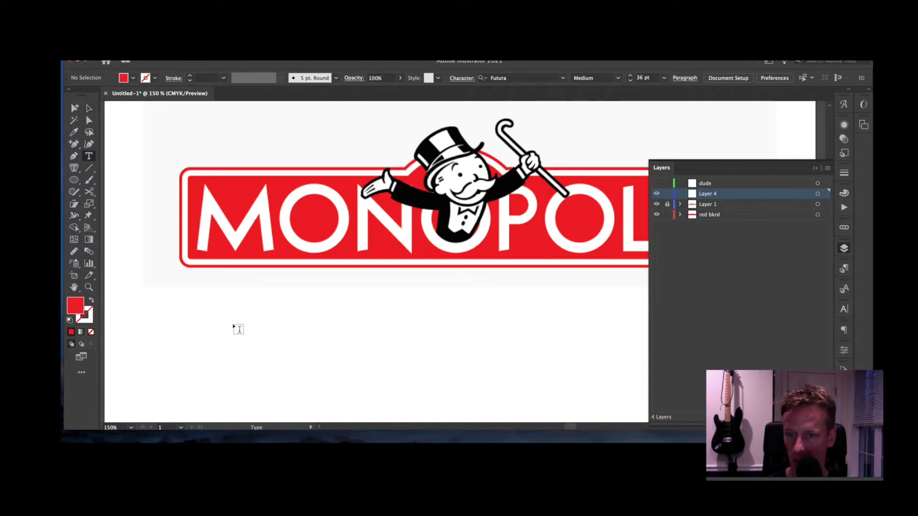
pyautogui.click(234, 327)
pyautogui.write('MONOPOL')
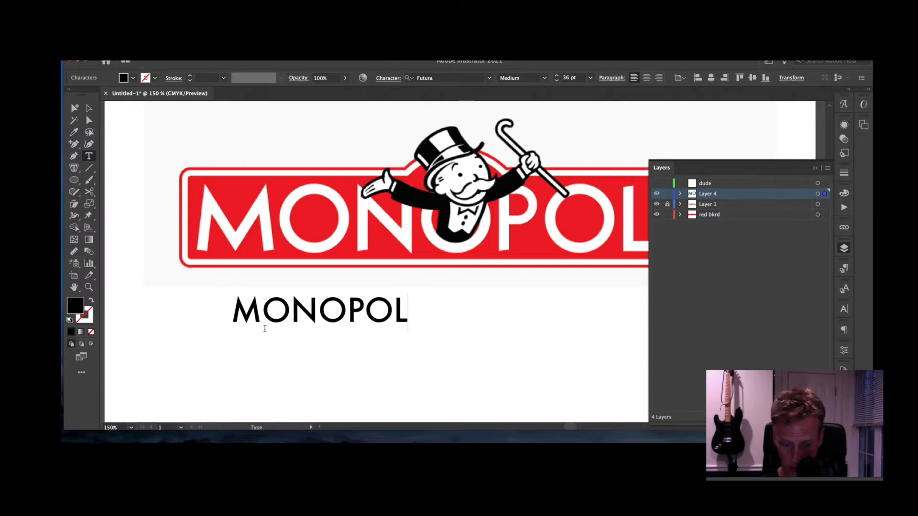
pyautogui.write('Y')
pyautogui.hotkey('ctrl', 'a')
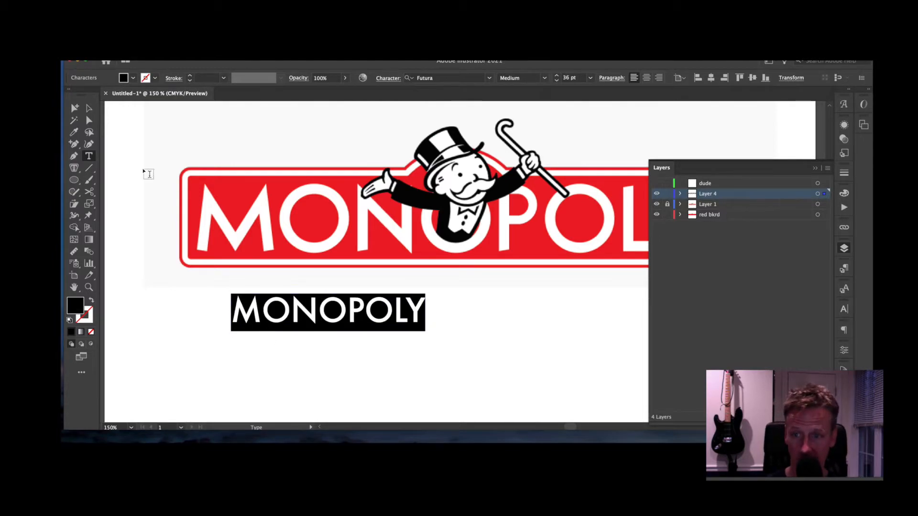
pyautogui.click(90, 109)
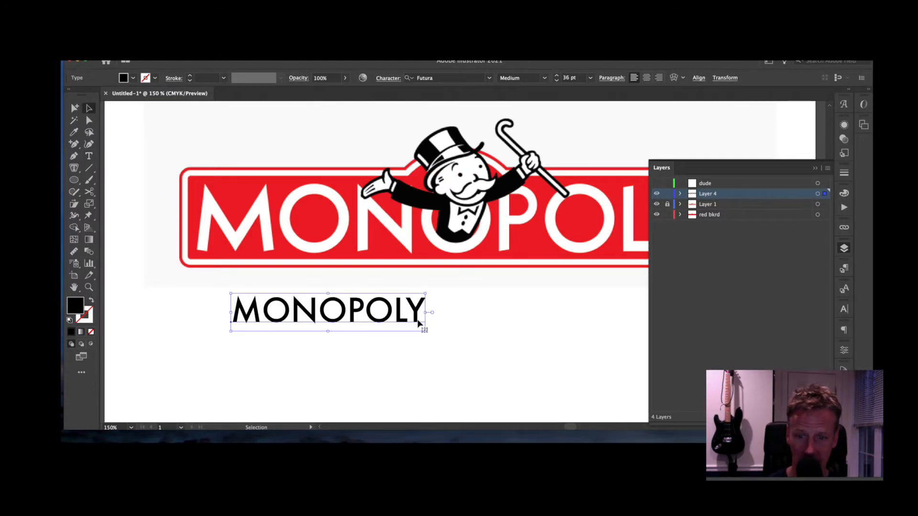
pyautogui.click(816, 171)
pyautogui.click(600, 327)
# - Move the MONOPOLY text onto the banner and scale it to about 96 pt over the lettering
pyautogui.moveTo(409, 323); pyautogui.dragTo(711, 297)
pyautogui.moveTo(592, 253); pyautogui.dragTo(582, 248)
pyautogui.moveTo(715, 225)
pyautogui.mouseDown()
pyautogui.moveTo(726, 229)
pyautogui.moveTo(715, 225)
pyautogui.mouseUp()
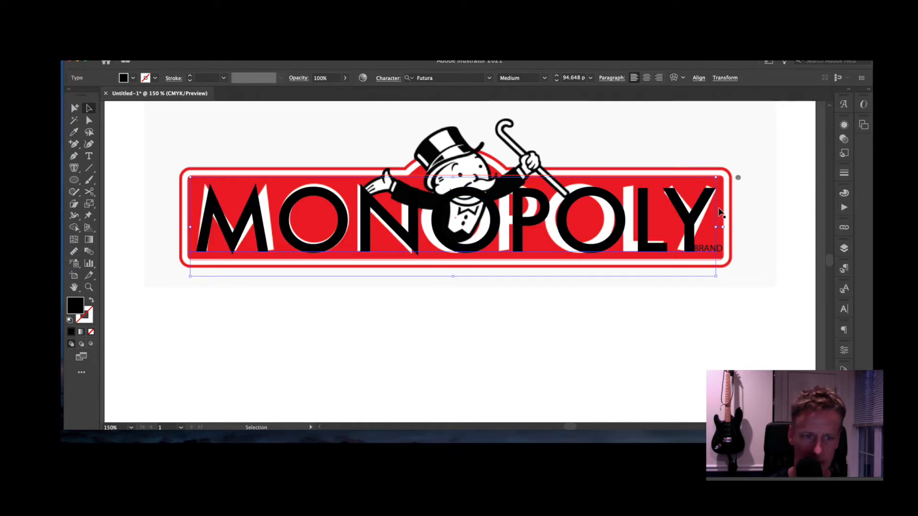
pyautogui.moveTo(716, 177); pyautogui.dragTo(718, 179)
pyautogui.click(718, 351)
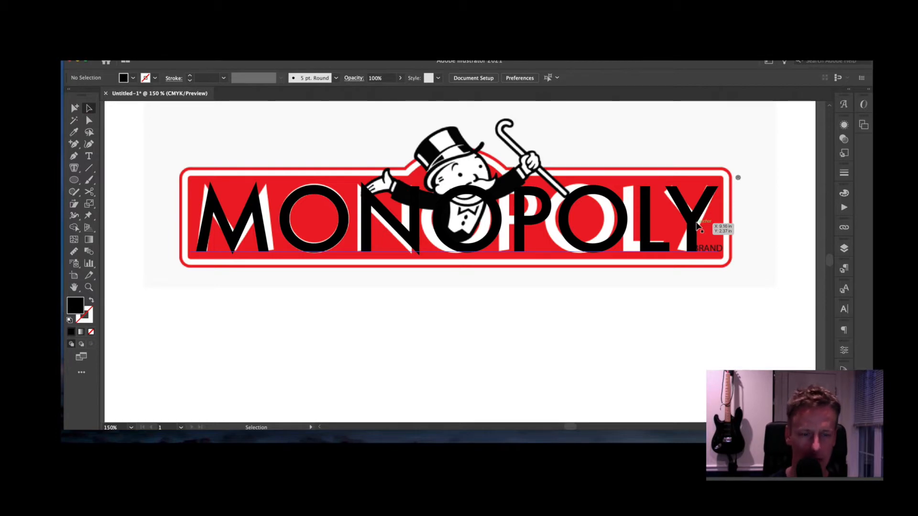
# - Convert the MONOPOLY text to outlines with Type > Create Outlines
pyautogui.click(697, 226)
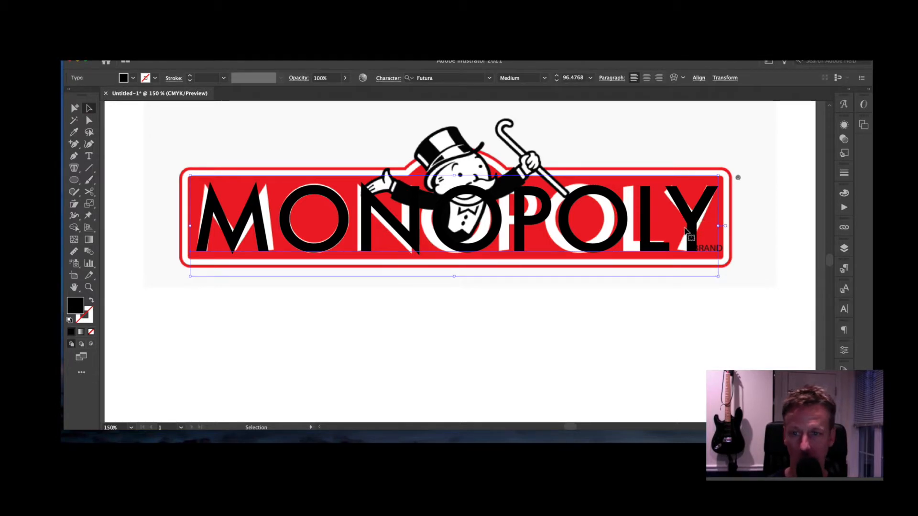
pyautogui.click(61, 61)
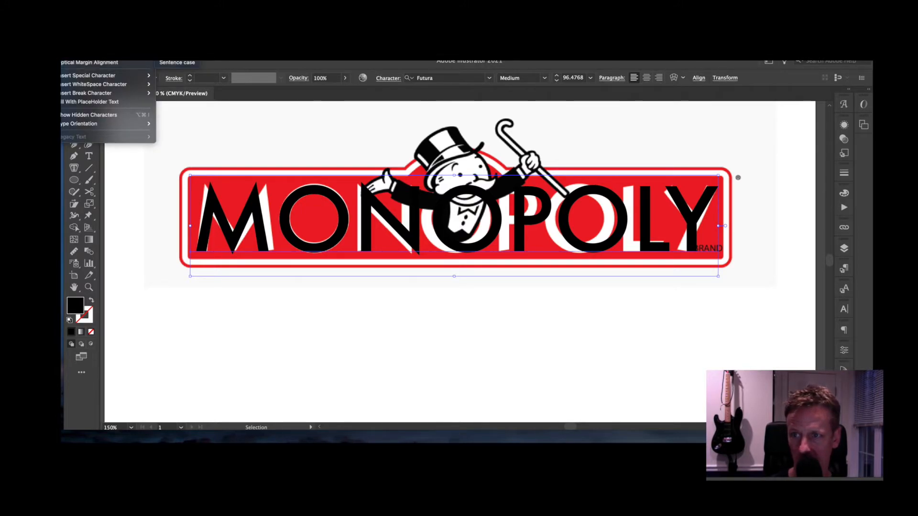
pyautogui.click(91, 54)
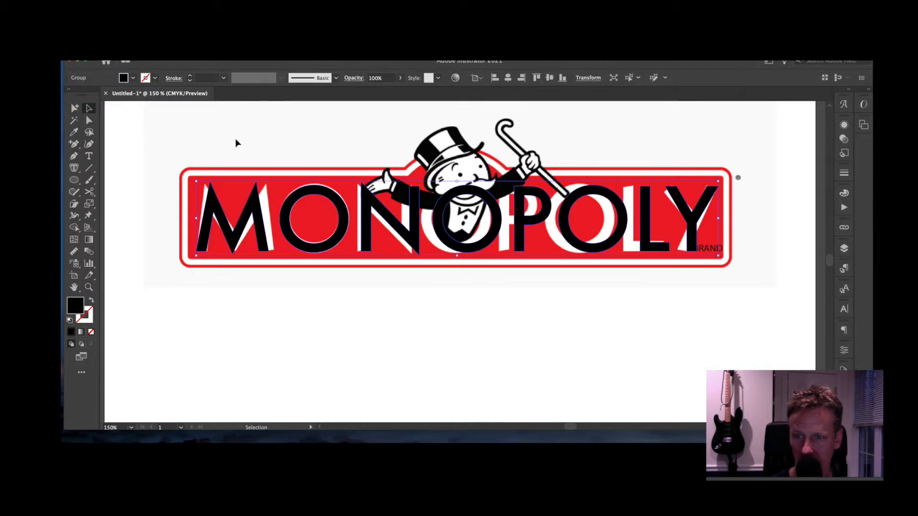
pyautogui.click(251, 147)
# - Zoom in on the M and shift its left leg's points down and left
pyautogui.press('a')
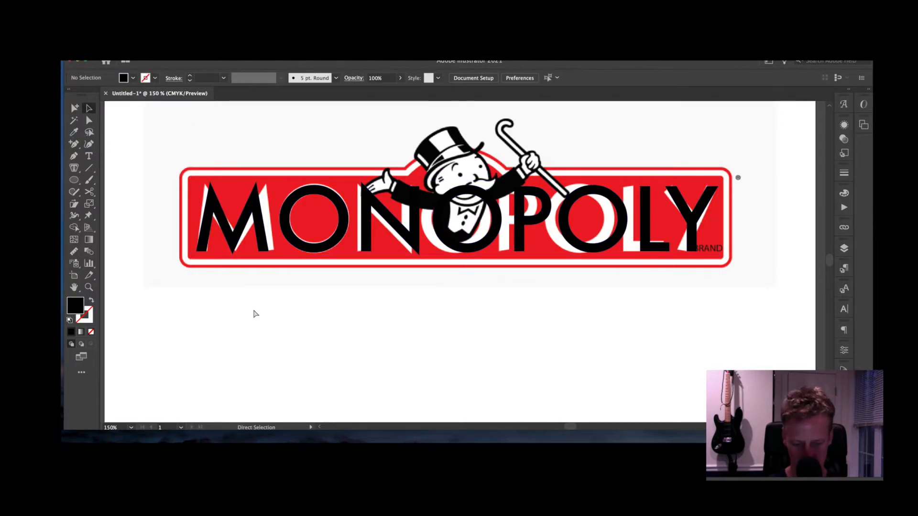
pyautogui.press('super+equal')
pyautogui.press('super+equal')
pyautogui.press('super+equal')
pyautogui.moveTo(217, 260); pyautogui.dragTo(570, 334)
pyautogui.moveTo(324, 266); pyautogui.dragTo(535, 287)
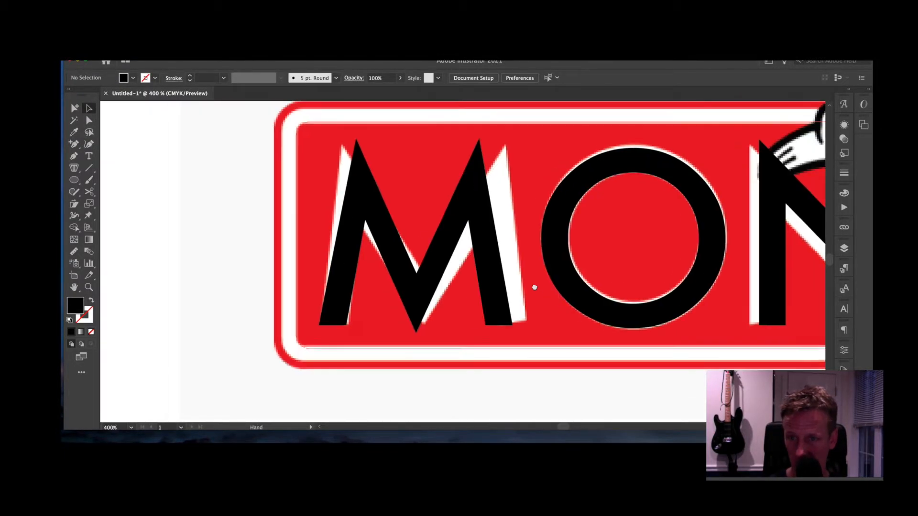
pyautogui.click(89, 120)
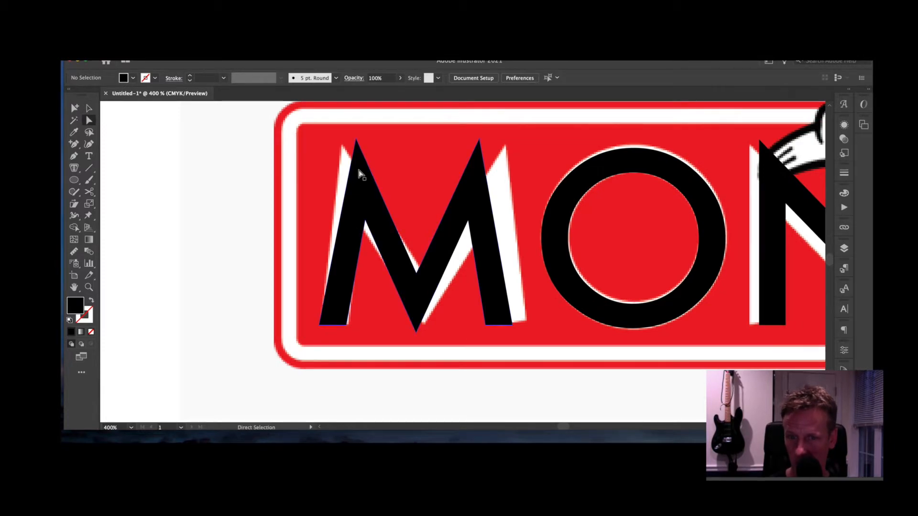
pyautogui.click(357, 139)
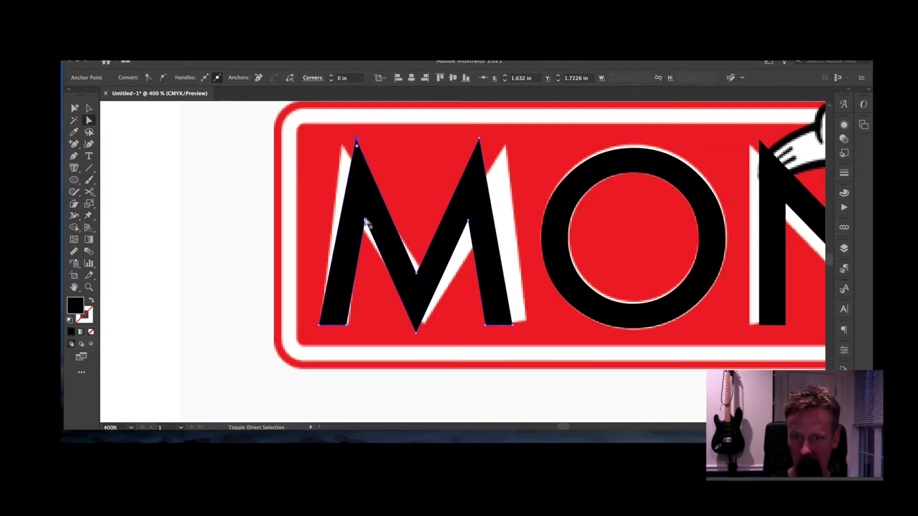
pyautogui.keyDown('shift'); pyautogui.click(366, 221); pyautogui.keyUp('shift')
pyautogui.moveTo(368, 220); pyautogui.dragTo(354, 229)
# - Move the M's right leg outward and shift its middle V to the right
pyautogui.click(478, 142)
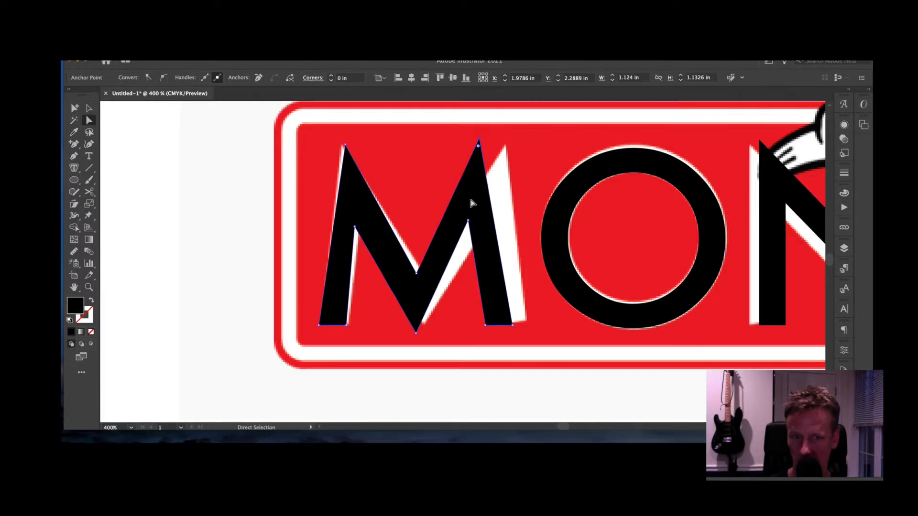
pyautogui.keyDown('shift'); pyautogui.click(469, 223); pyautogui.keyUp('shift')
pyautogui.moveTo(469, 223); pyautogui.dragTo(496, 224)
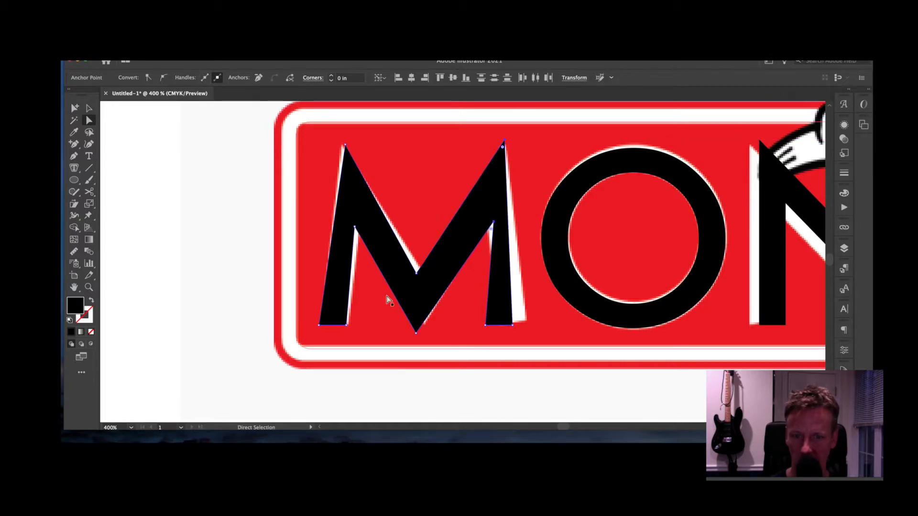
pyautogui.click(417, 274)
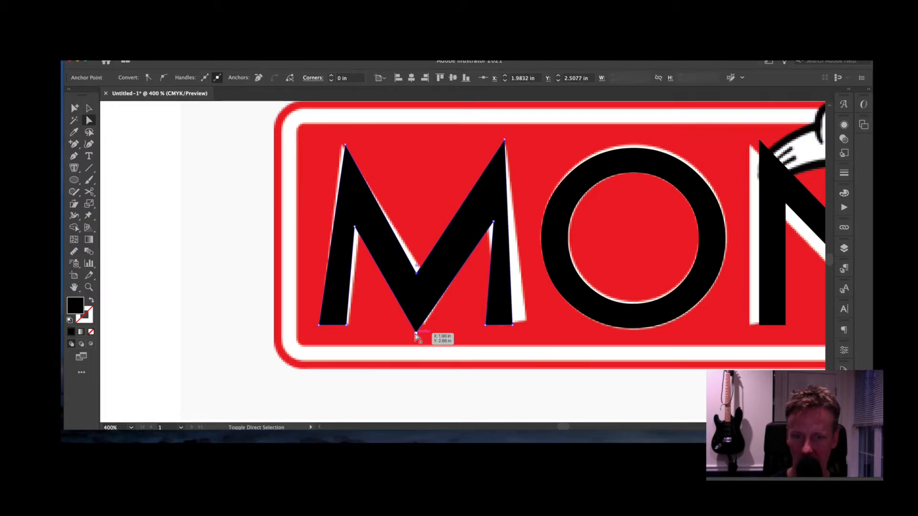
pyautogui.keyDown('shift'); pyautogui.click(416, 334); pyautogui.keyUp('shift')
pyautogui.moveTo(416, 333); pyautogui.dragTo(426, 332)
# - Fine-tune the M's right leg, left vertices and bottom points to match the reference M
pyautogui.moveTo(513, 325)
pyautogui.mouseDown()
pyautogui.moveTo(537, 323)
pyautogui.moveTo(488, 323)
pyautogui.moveTo(497, 326)
pyautogui.mouseUp()
pyautogui.moveTo(494, 222); pyautogui.dragTo(489, 223)
pyautogui.moveTo(344, 145); pyautogui.dragTo(342, 145)
pyautogui.moveTo(355, 227); pyautogui.dragTo(360, 231)
pyautogui.moveTo(348, 325); pyautogui.dragTo(352, 327)
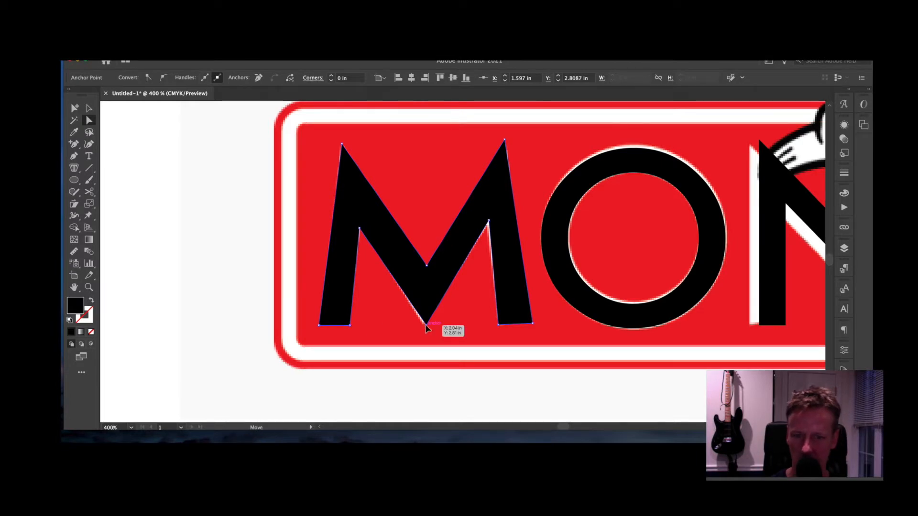
pyautogui.click(426, 325)
# - Select the black O and enlarge it from its corner to match the reference O
pyautogui.click(497, 391)
pyautogui.press('super+minus')
pyautogui.press('super+minus')
pyautogui.press('super+minus')
pyautogui.press('super+minus')
pyautogui.press('super+minus')
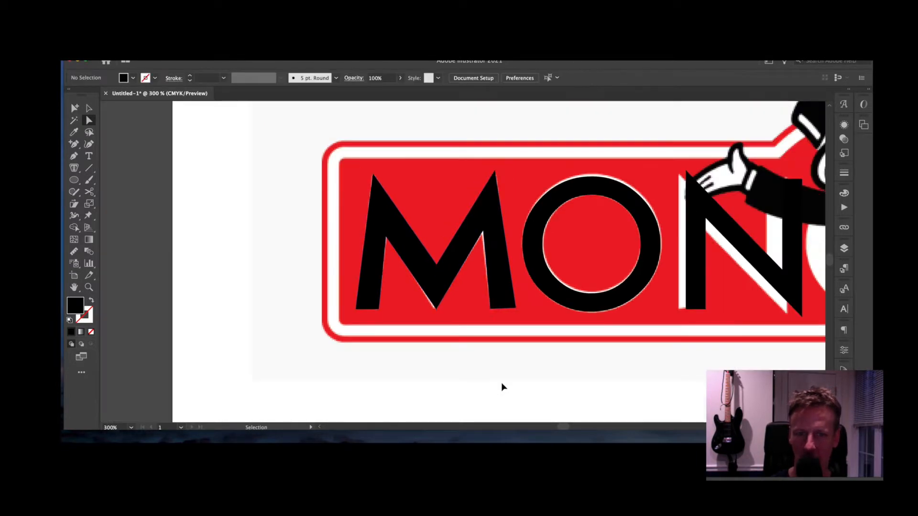
pyautogui.press('super+plus')
pyautogui.press('super+plus')
pyautogui.press('super+plus')
pyautogui.press('super+plus')
pyautogui.press('super+plus')
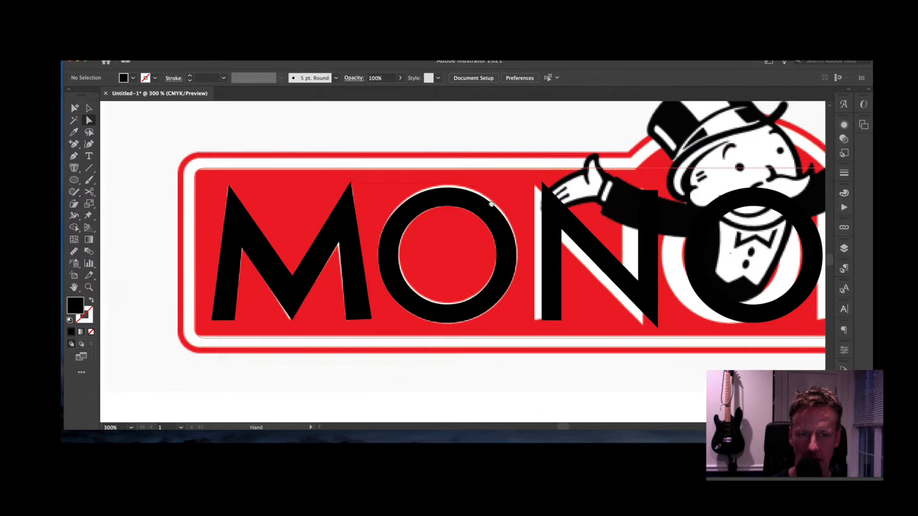
pyautogui.click(88, 108)
pyautogui.click(440, 199)
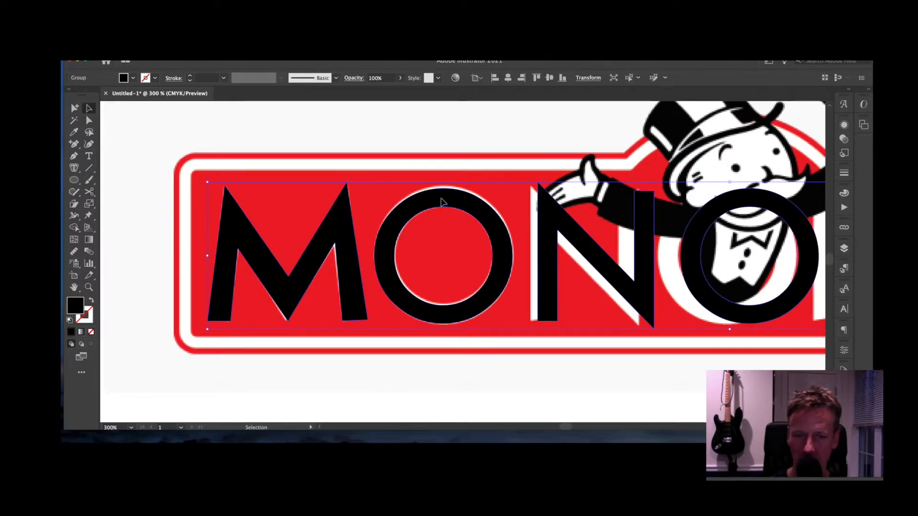
pyautogui.press('super+shift+a')
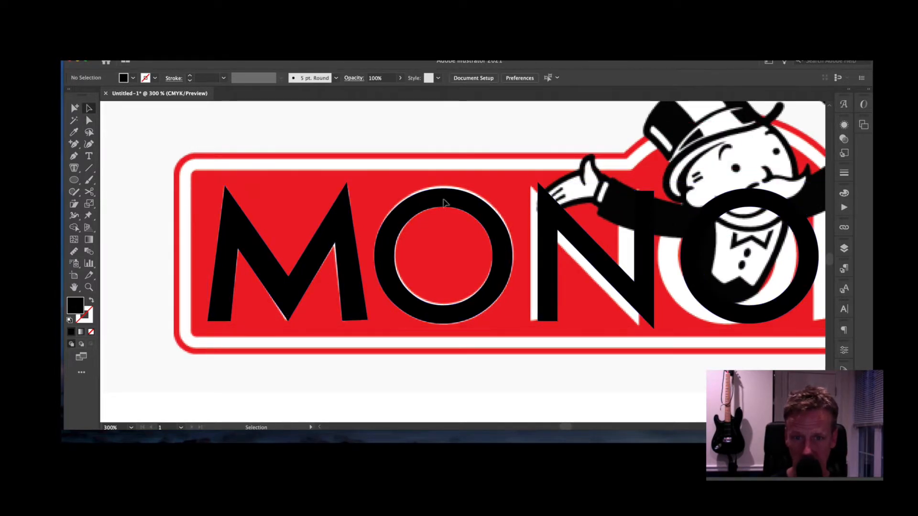
pyautogui.click(451, 206)
pyautogui.moveTo(515, 186); pyautogui.dragTo(479, 206)
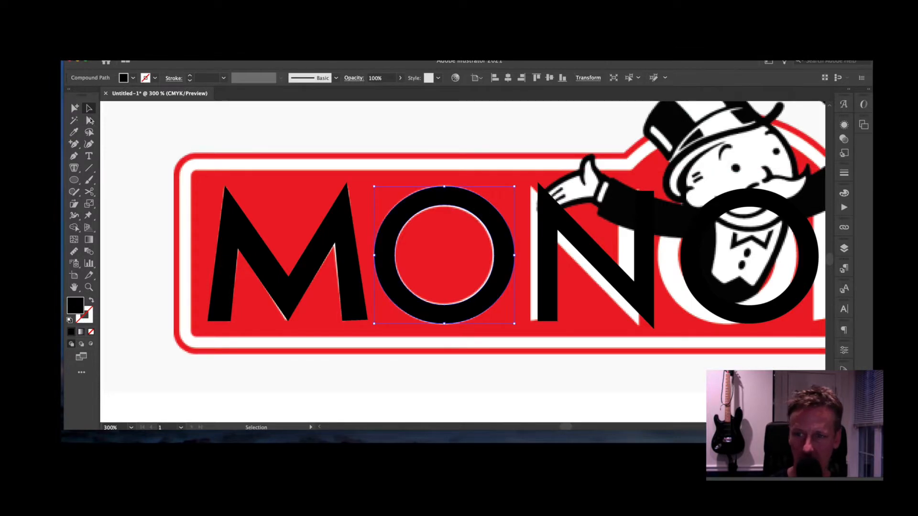
# - Move the N left over the reference N and narrow it to the reference width
pyautogui.click(90, 121)
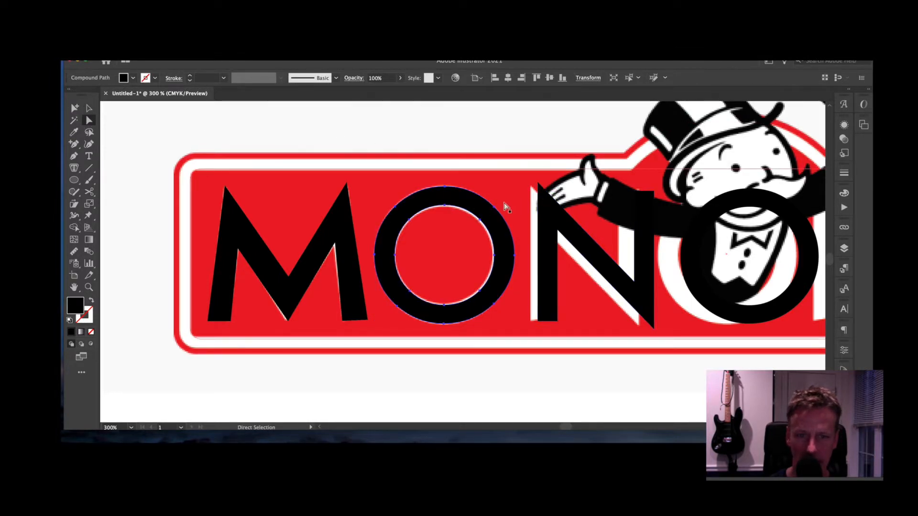
pyautogui.click(506, 147)
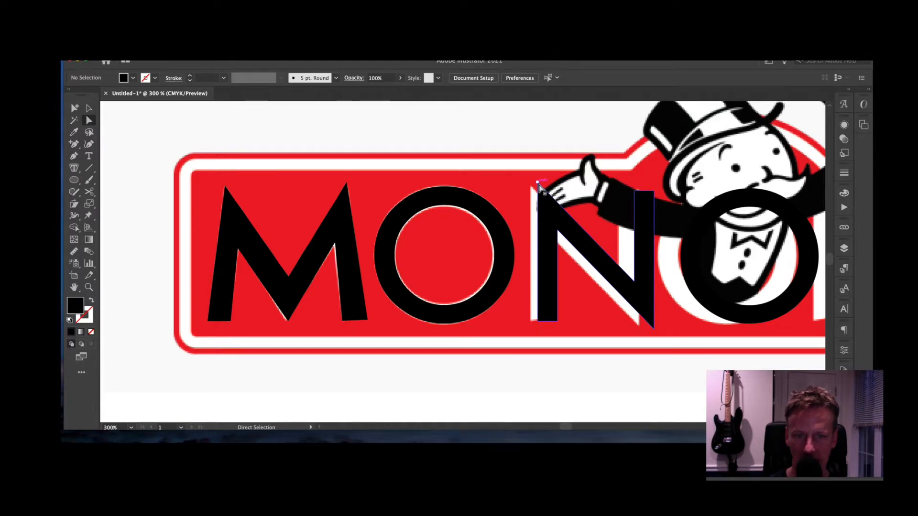
pyautogui.moveTo(551, 215); pyautogui.dragTo(546, 216)
pyautogui.press('v')
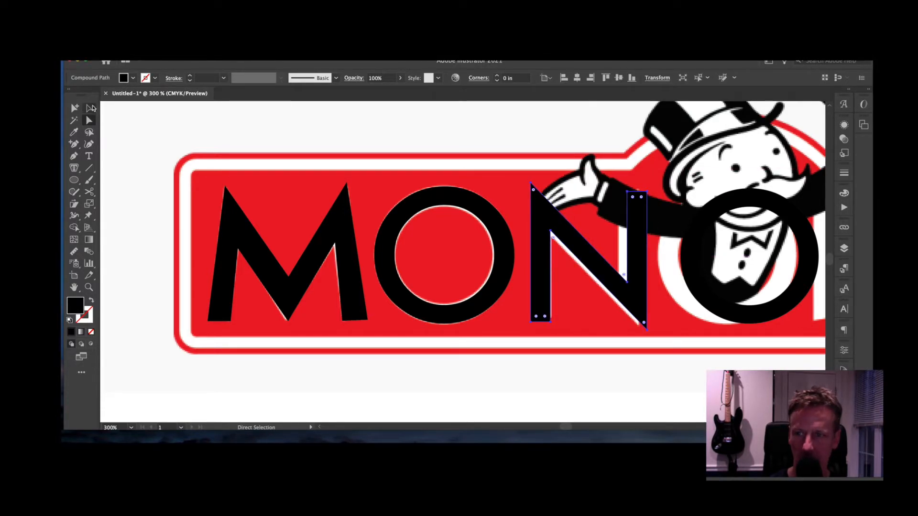
pyautogui.moveTo(647, 258); pyautogui.dragTo(640, 258)
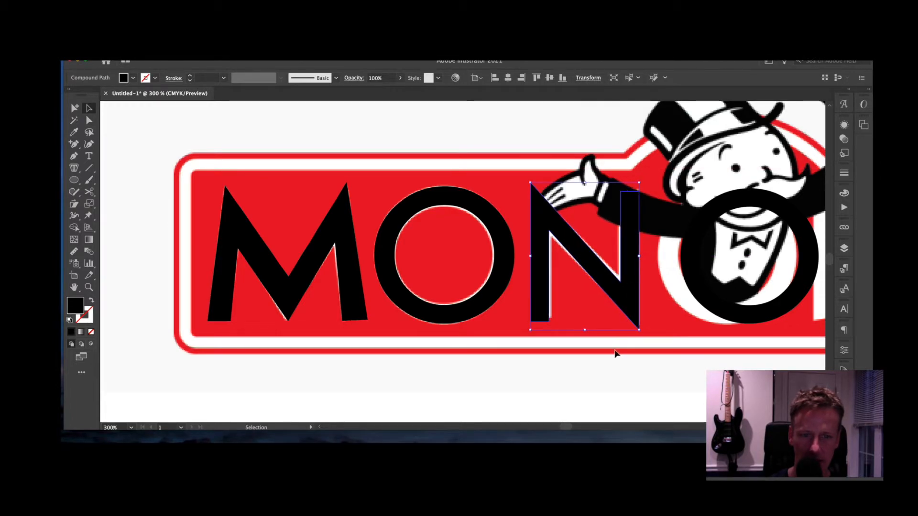
pyautogui.click(625, 363)
pyautogui.moveTo(659, 365); pyautogui.dragTo(529, 348)
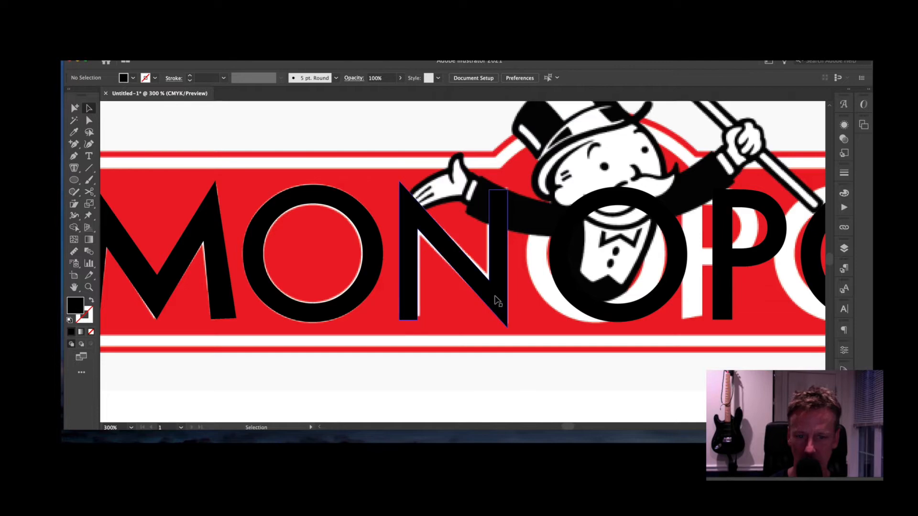
# - Raise the N's bottom-right corner slightly to match the white N
pyautogui.click(448, 265)
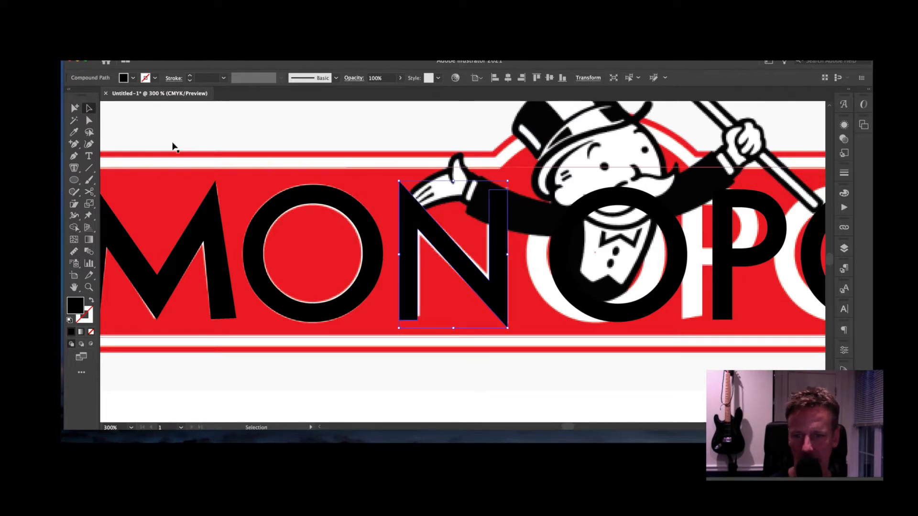
pyautogui.click(89, 120)
pyautogui.scroll(2, 428, 328)
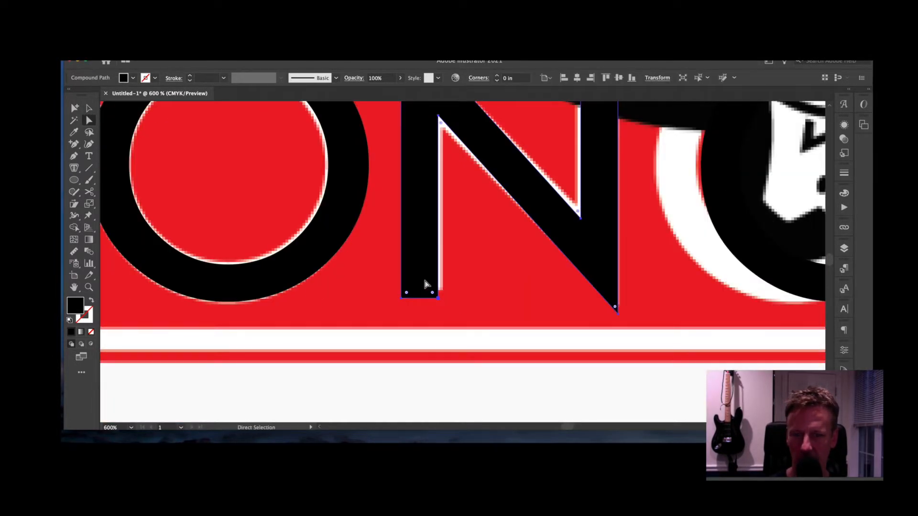
pyautogui.click(450, 320)
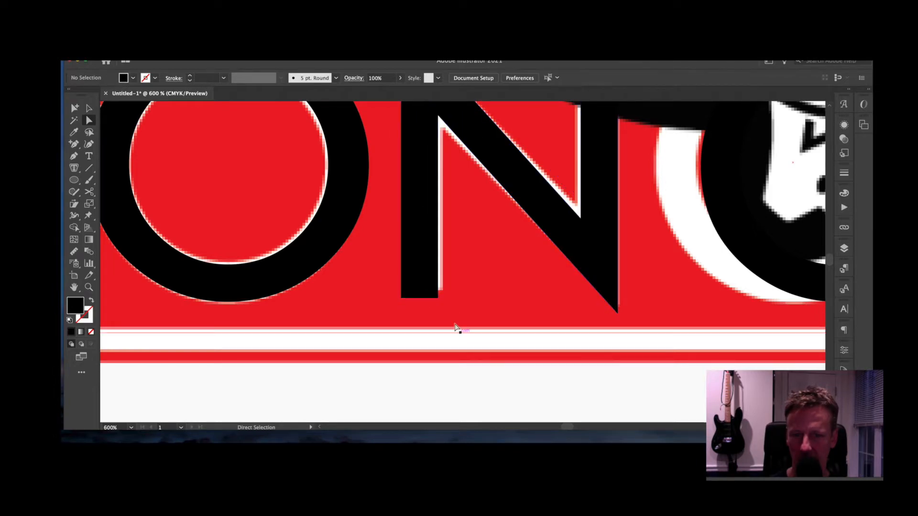
pyautogui.moveTo(437, 298); pyautogui.dragTo(438, 293)
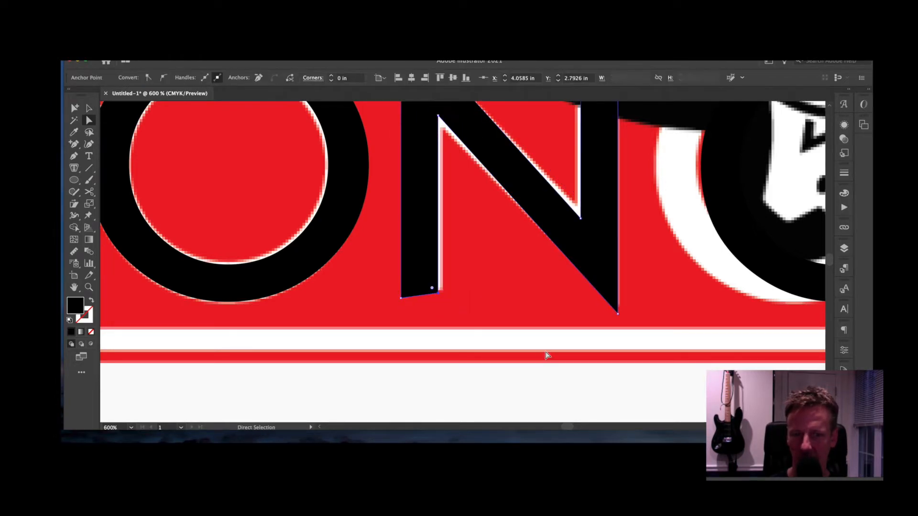
pyautogui.click(586, 381)
# - Undo an accidental M move, then raise both of the M's bottom corners slightly
pyautogui.press('super+minus')
pyautogui.press('super+minus')
pyautogui.moveTo(543, 338); pyautogui.dragTo(728, 354)
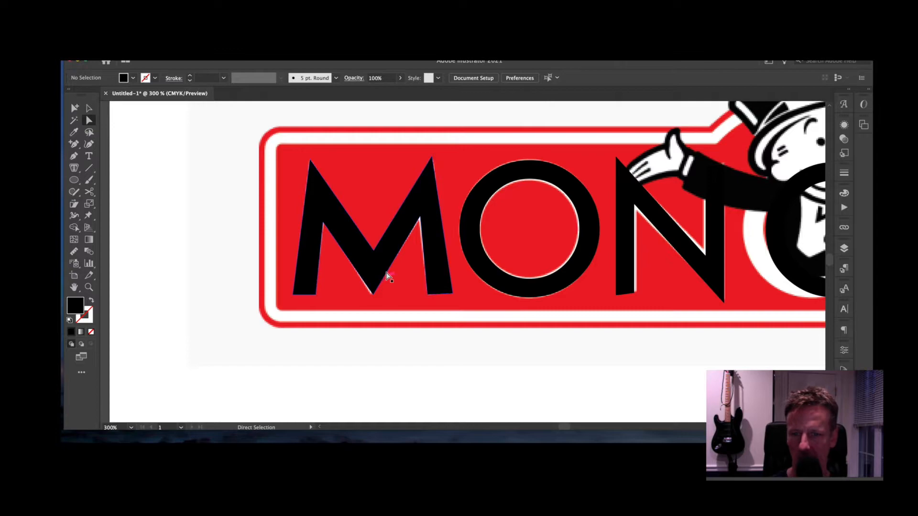
pyautogui.moveTo(435, 268); pyautogui.dragTo(430, 211)
pyautogui.press('super+z')
pyautogui.press('super+shift+a')
pyautogui.press('a')
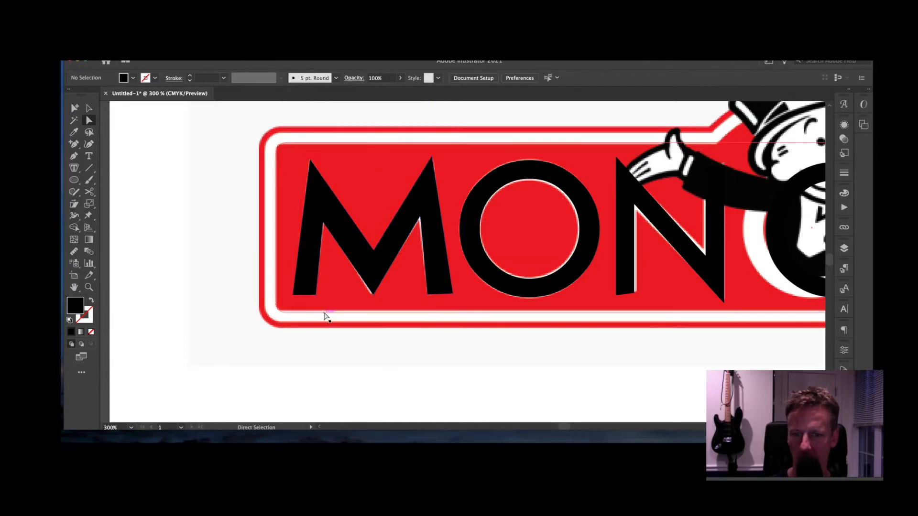
pyautogui.press('super+plus')
pyautogui.moveTo(440, 328); pyautogui.dragTo(440, 319)
pyautogui.moveTo(393, 341); pyautogui.dragTo(542, 330)
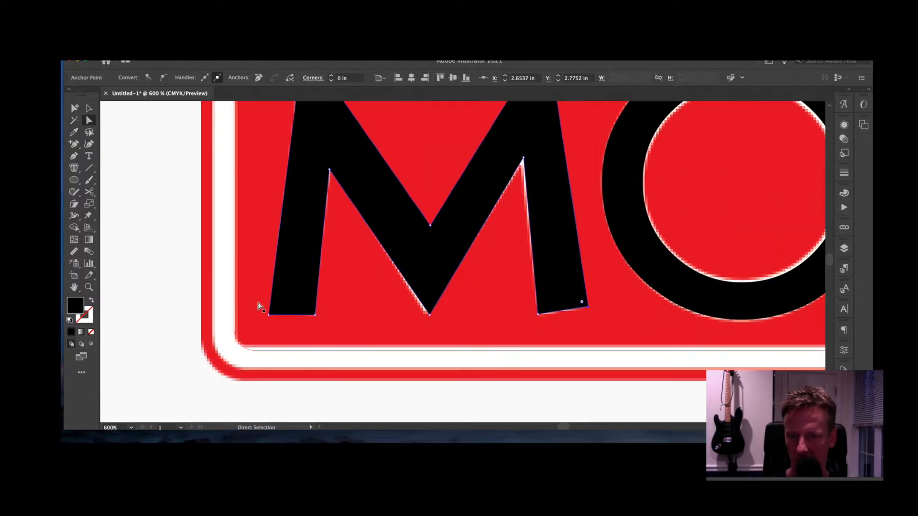
pyautogui.moveTo(268, 315); pyautogui.dragTo(269, 308)
pyautogui.click(413, 393)
# - Shift the middle O and the P left onto the white letters and raise the P stem's corner
pyautogui.hotkey('ctrl', '-')
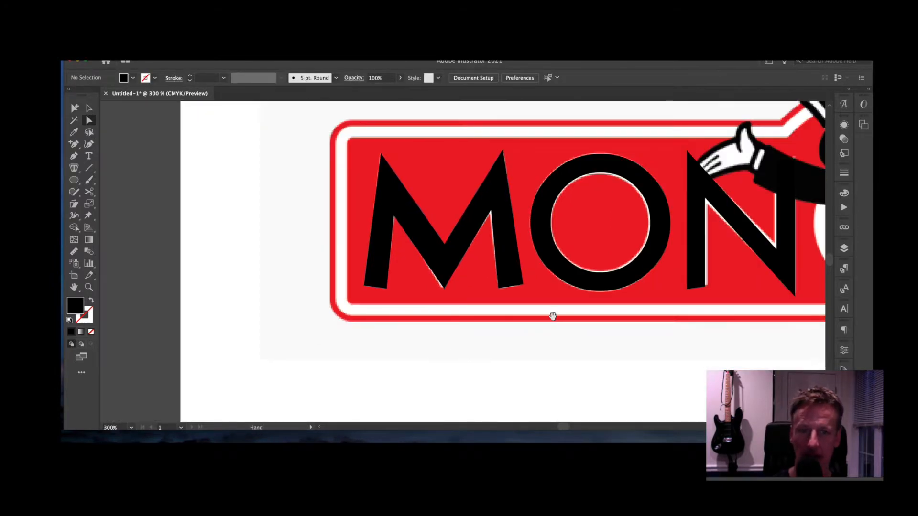
pyautogui.moveTo(552, 316); pyautogui.dragTo(303, 327)
pyautogui.moveTo(608, 310); pyautogui.dragTo(531, 310)
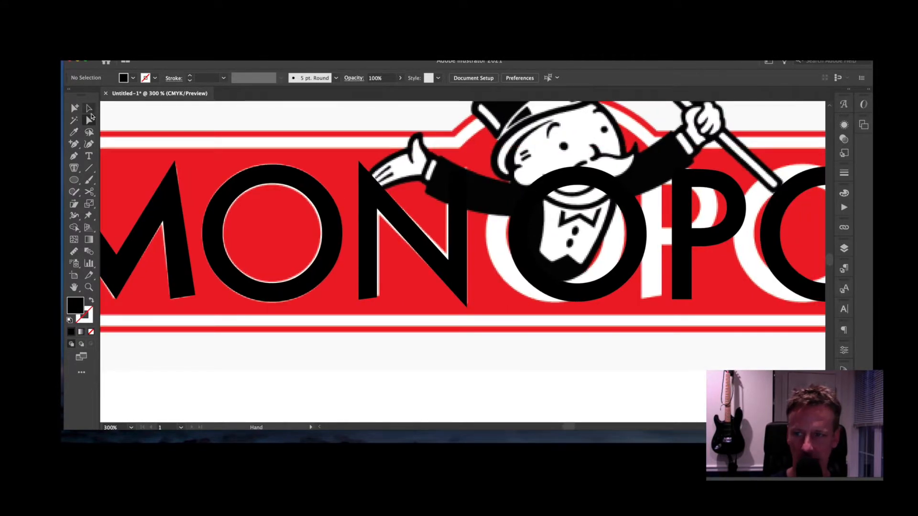
pyautogui.click(90, 108)
pyautogui.moveTo(515, 234); pyautogui.dragTo(496, 233)
pyautogui.moveTo(643, 297); pyautogui.dragTo(543, 305)
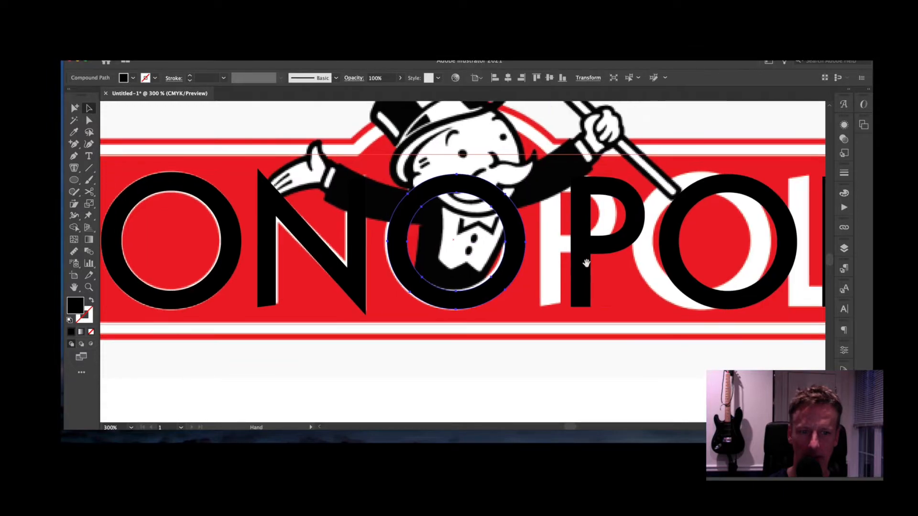
pyautogui.moveTo(584, 258); pyautogui.dragTo(557, 258)
pyautogui.click(104, 132)
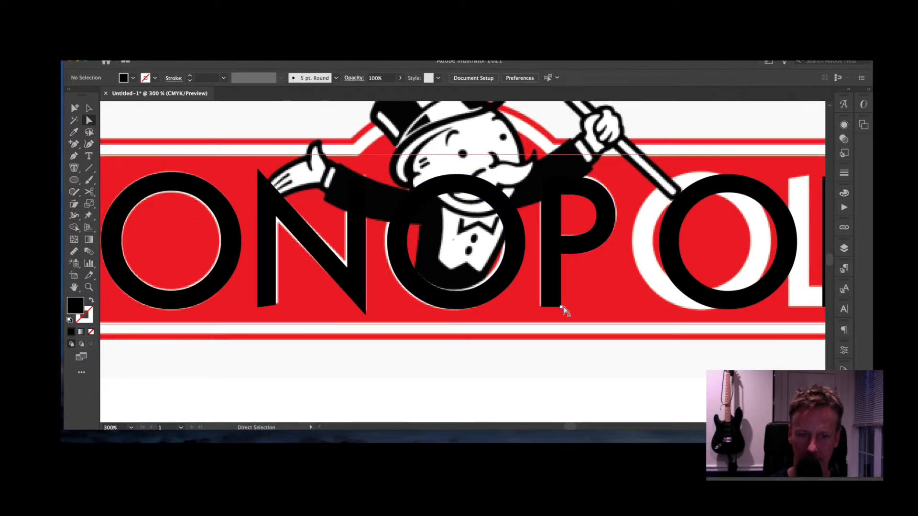
pyautogui.moveTo(561, 307); pyautogui.dragTo(561, 303)
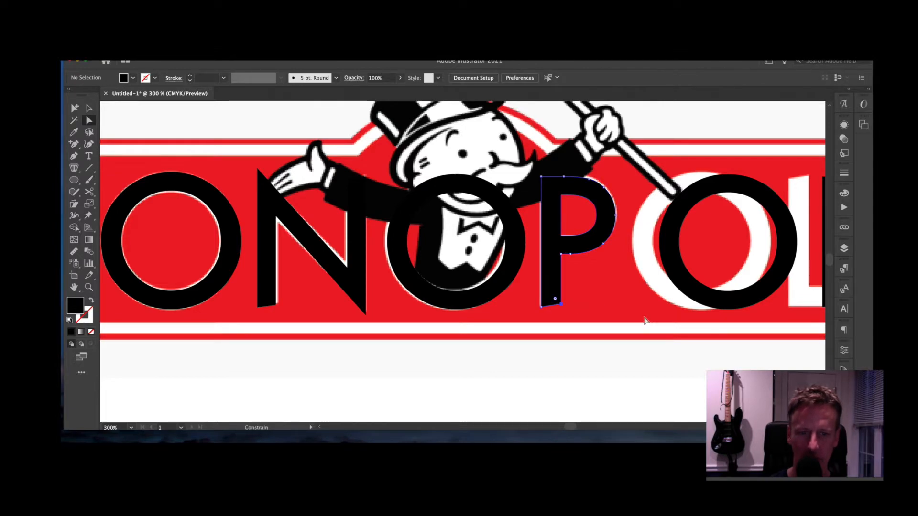
pyautogui.click(674, 353)
# - Shift the right O and the L onto the white letters and lengthen the L's bottom arm
pyautogui.click(90, 108)
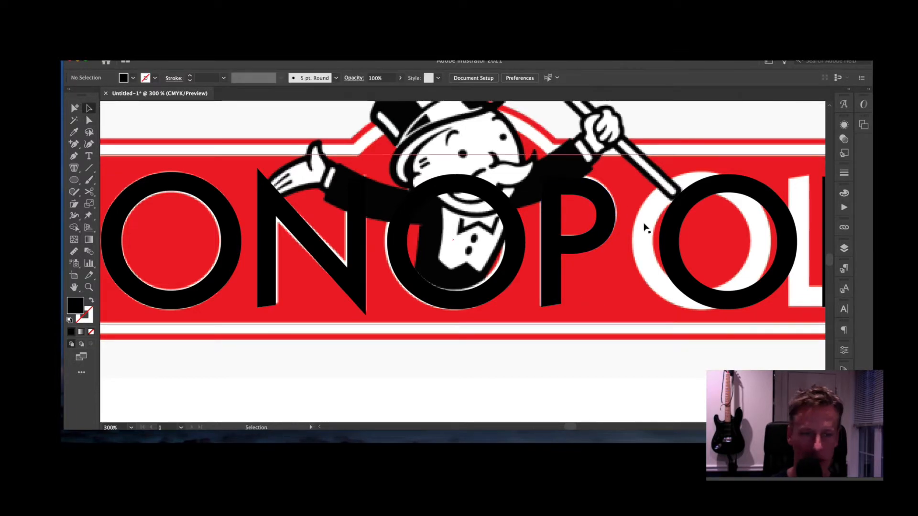
pyautogui.moveTo(671, 238); pyautogui.dragTo(645, 234)
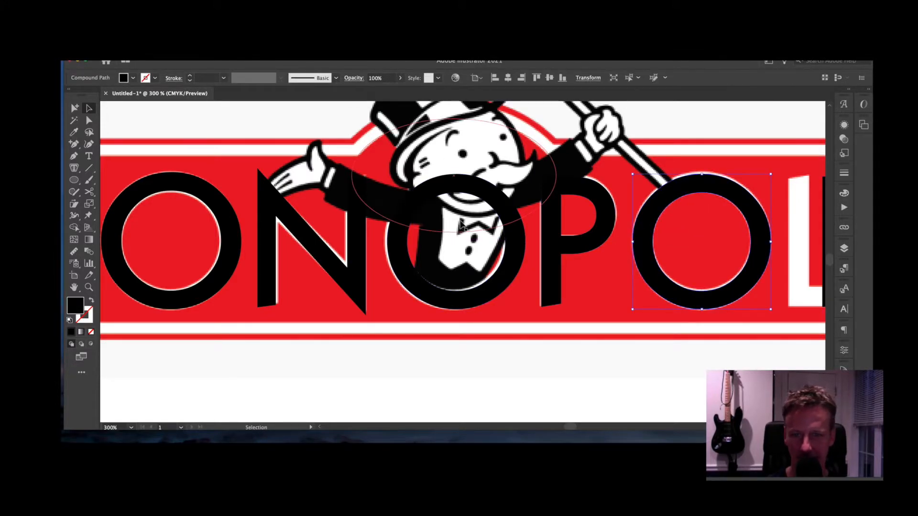
pyautogui.hscroll(5, 656, 266)
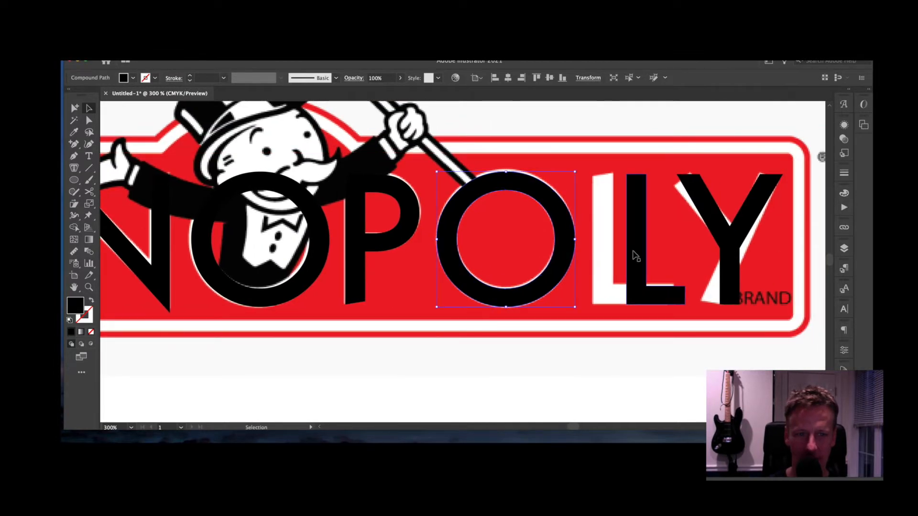
pyautogui.moveTo(628, 252); pyautogui.dragTo(594, 252)
pyautogui.press('a')
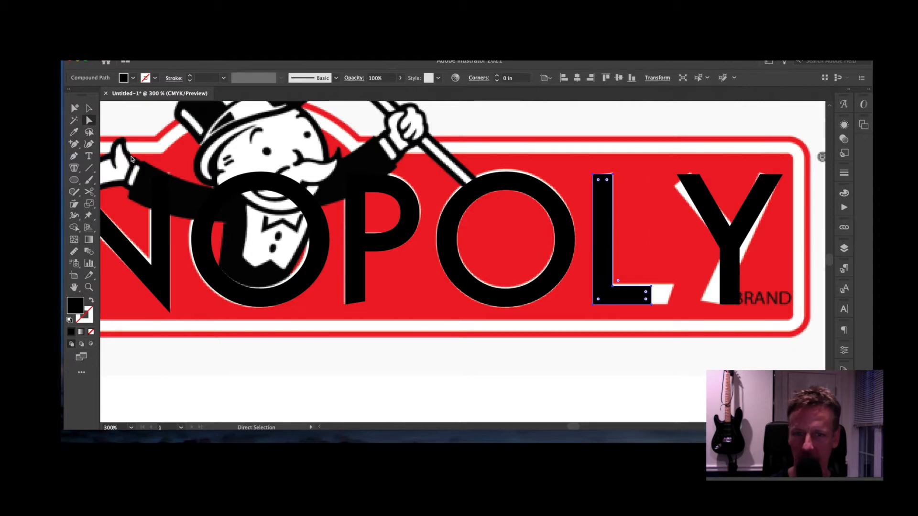
pyautogui.moveTo(651, 295); pyautogui.dragTo(670, 294)
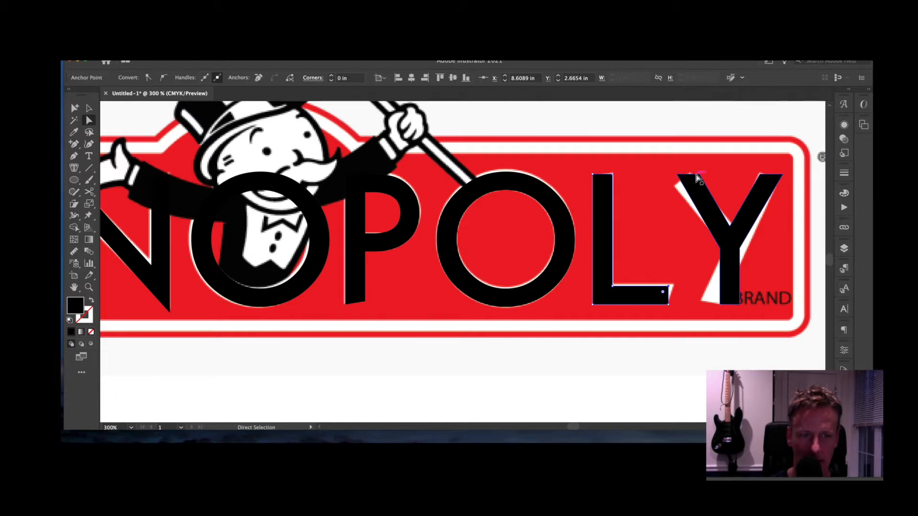
# - Reshape the Y's arm corners, crotch and stem points to cover the white Y
pyautogui.moveTo(697, 178)
pyautogui.mouseDown()
pyautogui.moveTo(679, 178)
pyautogui.moveTo(697, 189)
pyautogui.moveTo(691, 173)
pyautogui.mouseUp()
pyautogui.click(699, 188)
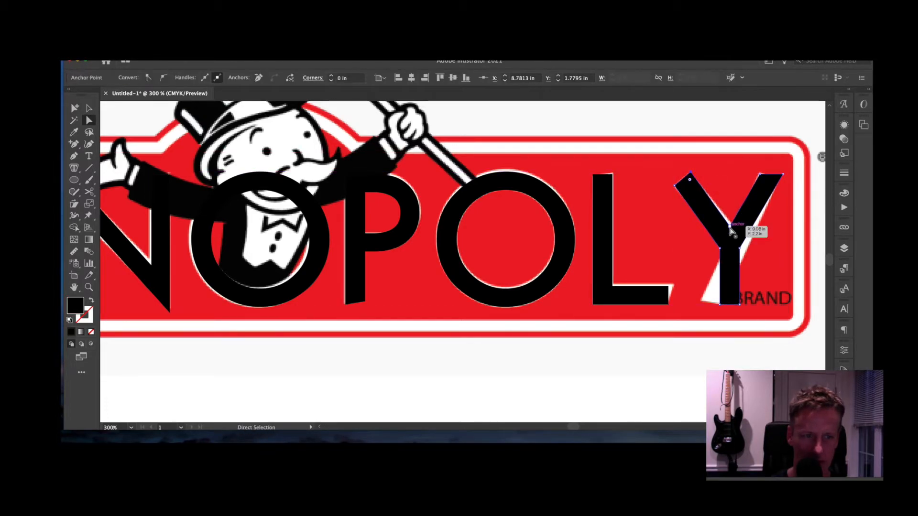
pyautogui.moveTo(730, 230); pyautogui.dragTo(733, 217)
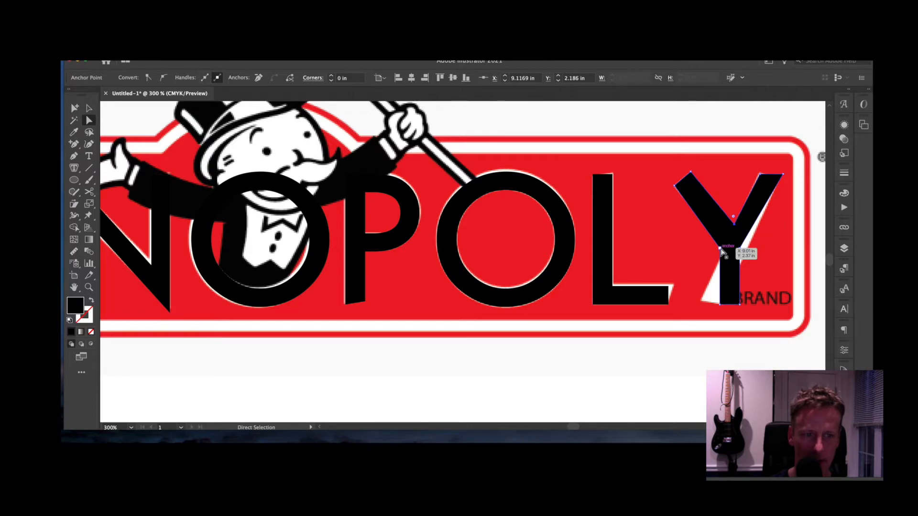
pyautogui.moveTo(722, 252); pyautogui.dragTo(745, 250)
pyautogui.moveTo(783, 179); pyautogui.dragTo(782, 181)
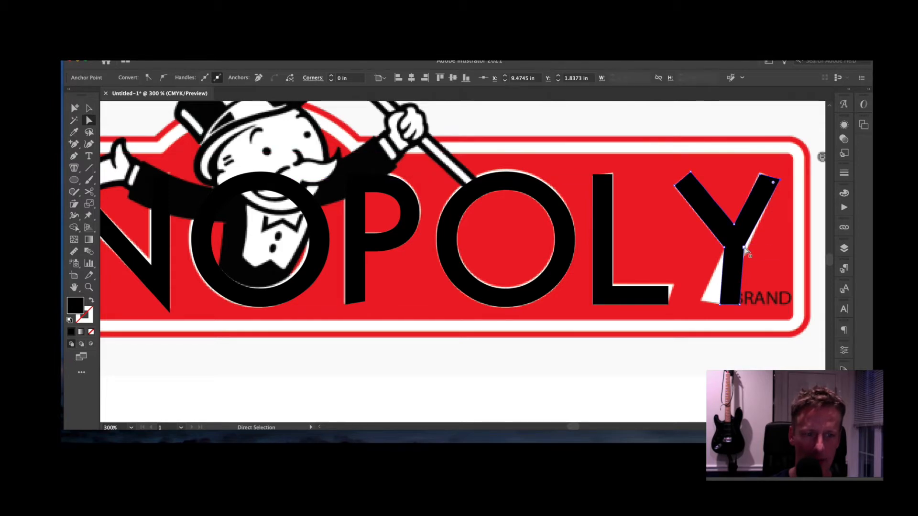
pyautogui.moveTo(724, 310)
pyautogui.mouseDown()
pyautogui.moveTo(691, 304)
pyautogui.moveTo(722, 304)
pyautogui.mouseUp()
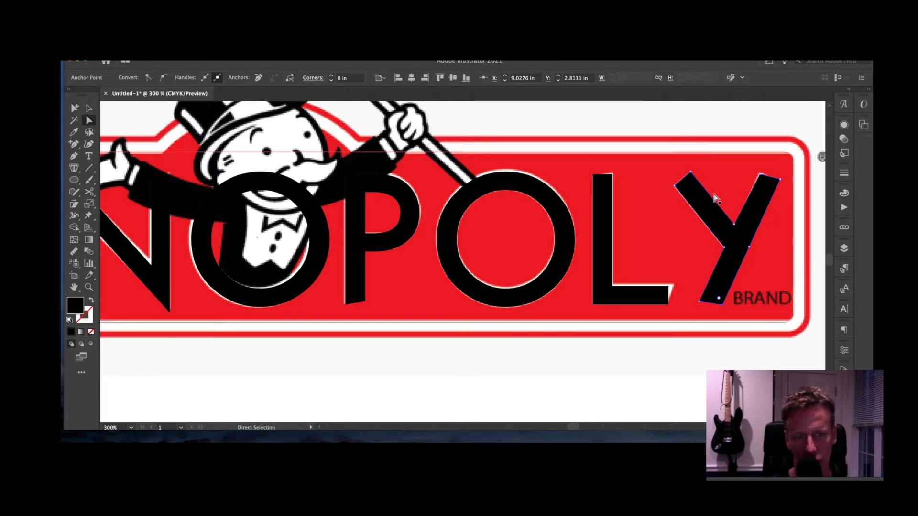
pyautogui.moveTo(713, 201); pyautogui.dragTo(711, 205)
pyautogui.click(748, 318)
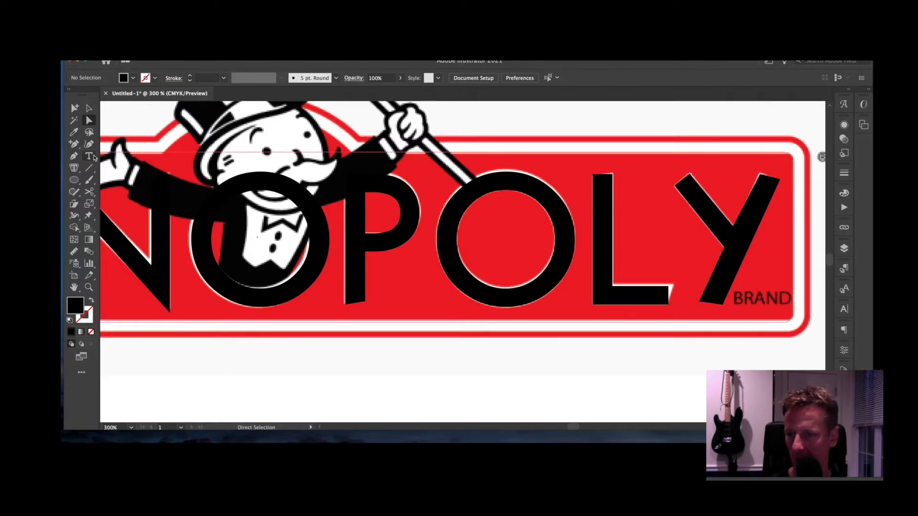
# - Type BRAND below the banner and shrink it to 8 pt
pyautogui.click(93, 157)
pyautogui.click(627, 377)
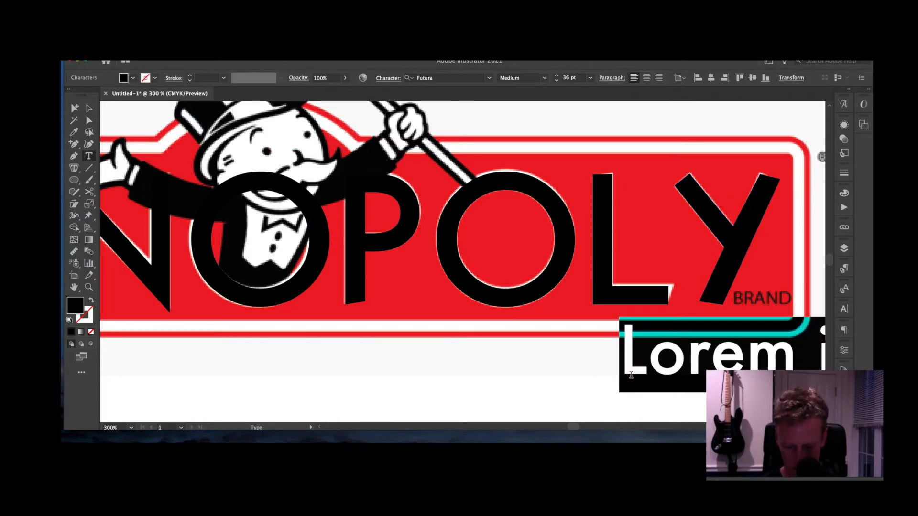
pyautogui.write('BRAND')
pyautogui.doubleClick(631, 376)
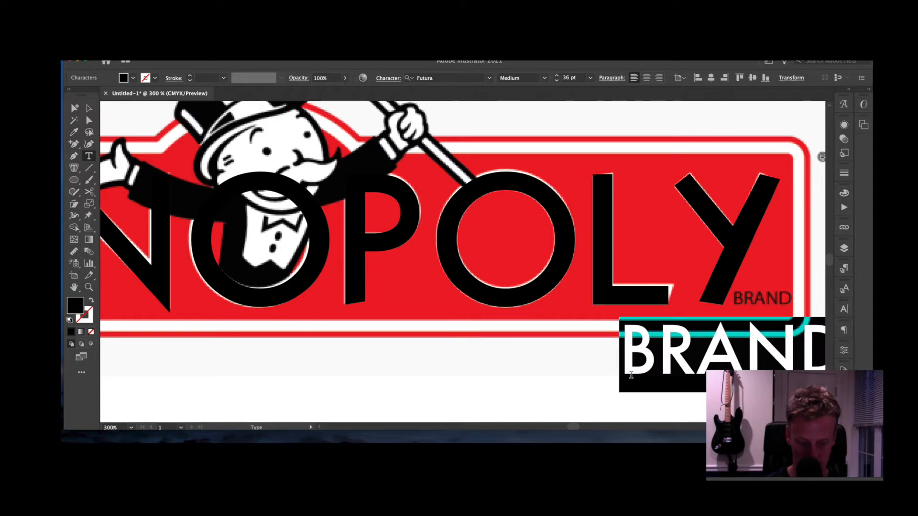
pyautogui.press('super+shift+comma')
pyautogui.press('super+shift+comma')
pyautogui.press('super+shift+comma')
pyautogui.press('super+shift+comma')
pyautogui.press('super+shift+comma')
pyautogui.press('super+shift+comma')
pyautogui.press('super+shift+comma')
pyautogui.press('super+shift+comma')
pyautogui.press('super+shift+comma')
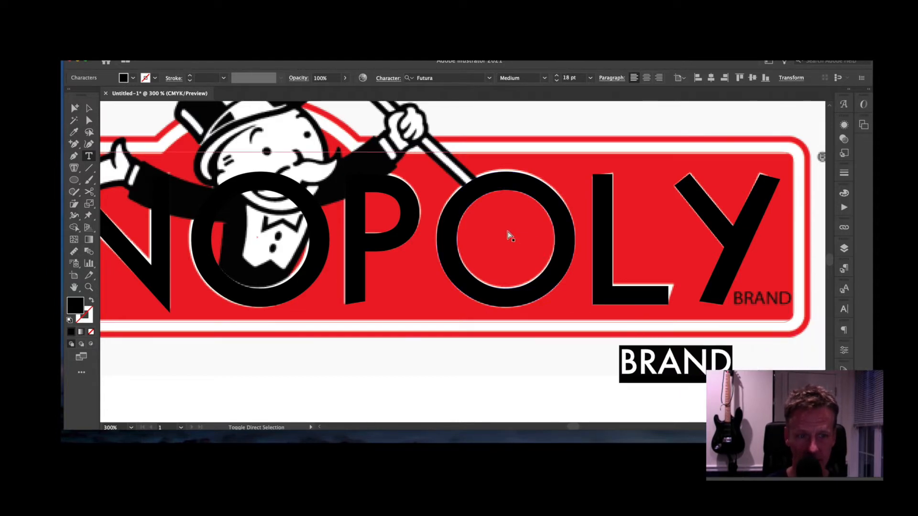
pyautogui.press('super+shift+comma')
pyautogui.press('super+shift+comma')
pyautogui.press('super+shift+comma')
pyautogui.press('super+shift+comma')
# - Move BRAND into the banner's bottom-right corner beneath the Y
pyautogui.click(89, 108)
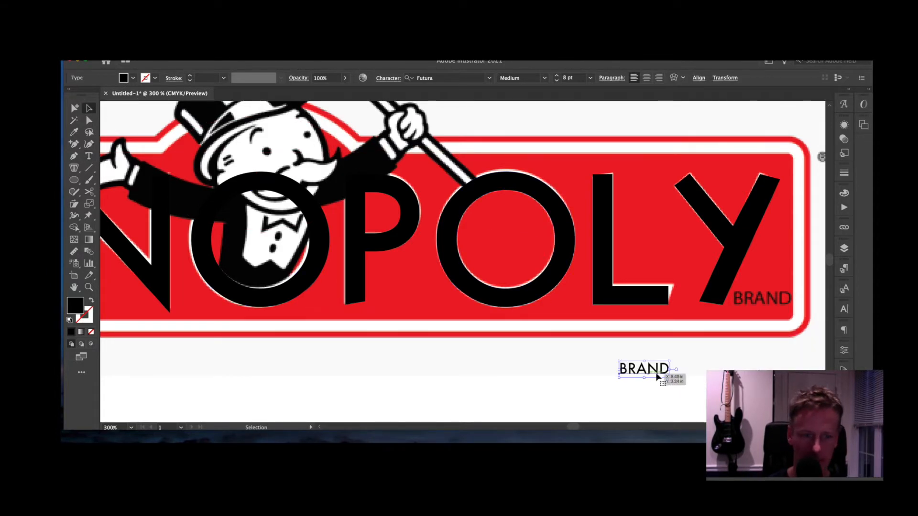
pyautogui.click(695, 377)
pyautogui.moveTo(662, 377); pyautogui.dragTo(791, 290)
pyautogui.click(765, 358)
# - Select BRAND and every outlined letter, then group them with Cmd+G
pyautogui.press('super+minus')
pyautogui.press('super+minus')
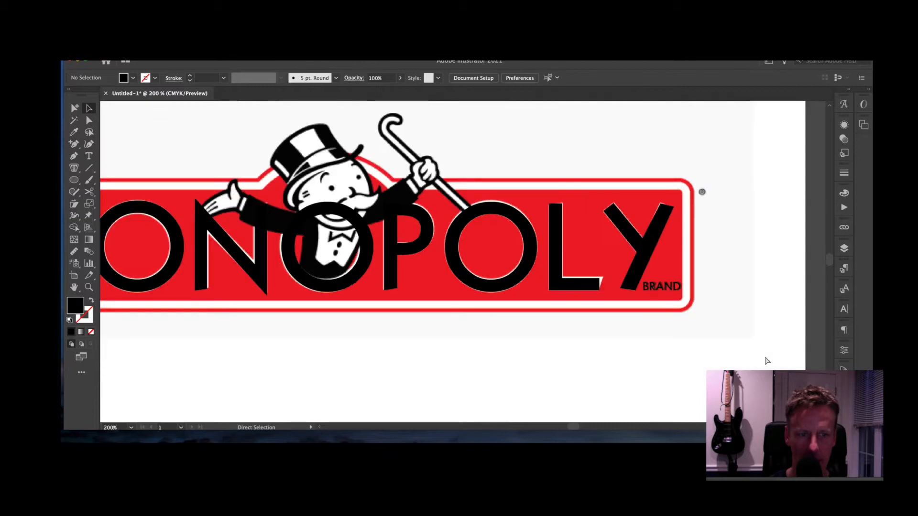
pyautogui.press('super+equal')
pyautogui.press('super+equal')
pyautogui.press('super+equal')
pyautogui.press('super+minus')
pyautogui.press('super+minus')
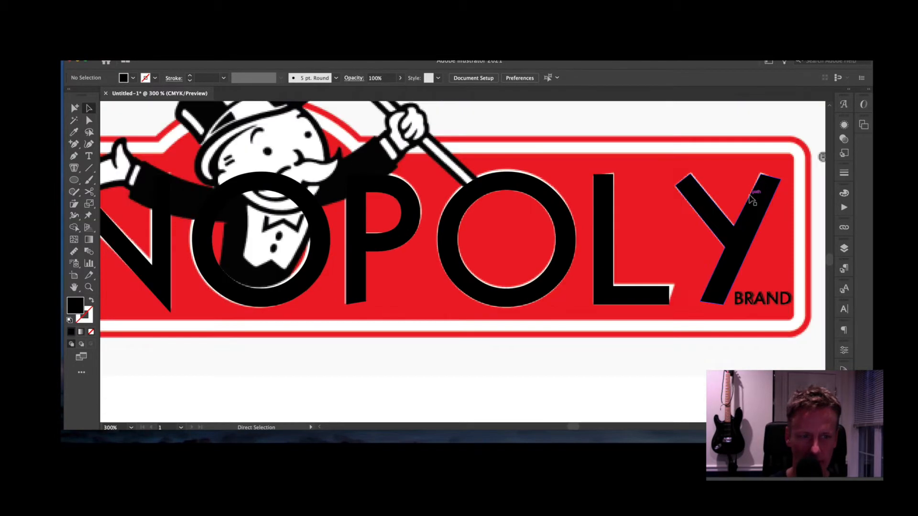
pyautogui.press('super+minus')
pyautogui.press('super+minus')
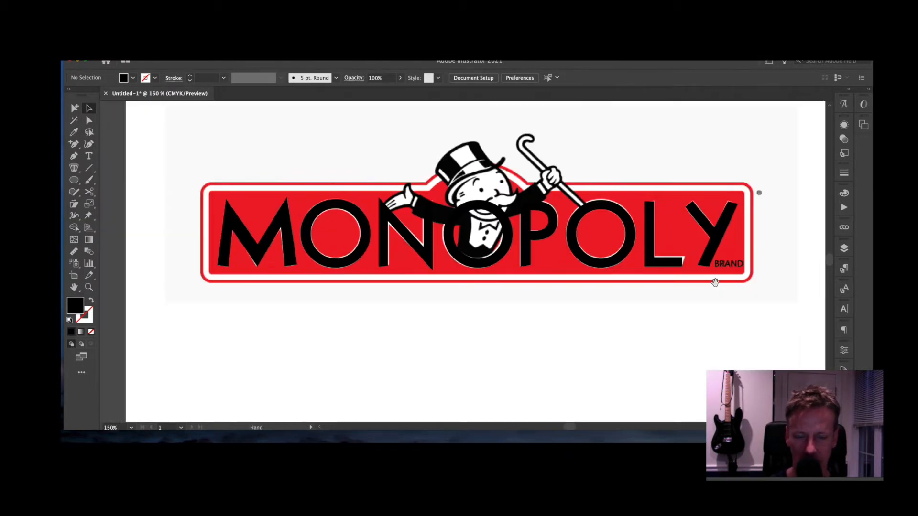
pyautogui.click(732, 268)
pyautogui.keyDown('shift'); pyautogui.click(713, 248); pyautogui.keyUp('shift')
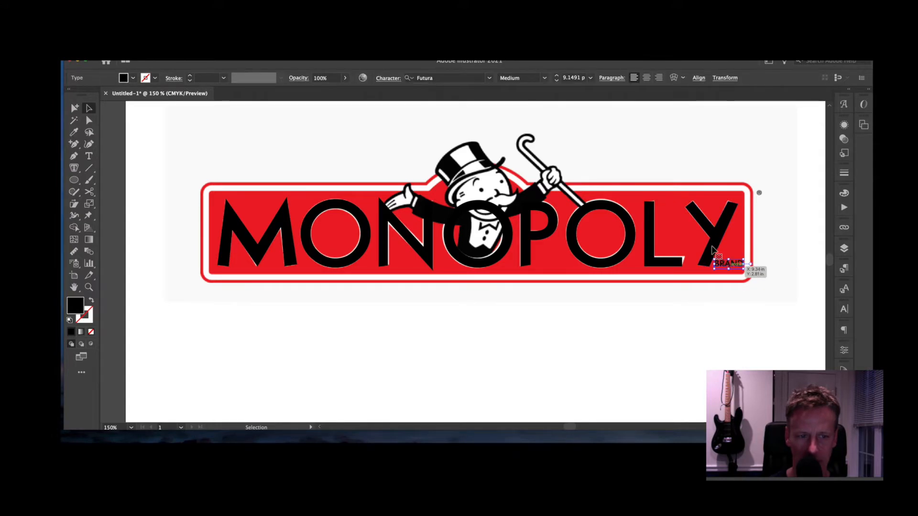
pyautogui.keyDown('shift'); pyautogui.click(659, 262); pyautogui.keyUp('shift')
pyautogui.keyDown('shift'); pyautogui.click(620, 249); pyautogui.keyUp('shift')
pyautogui.keyDown('shift'); pyautogui.click(526, 239); pyautogui.keyUp('shift')
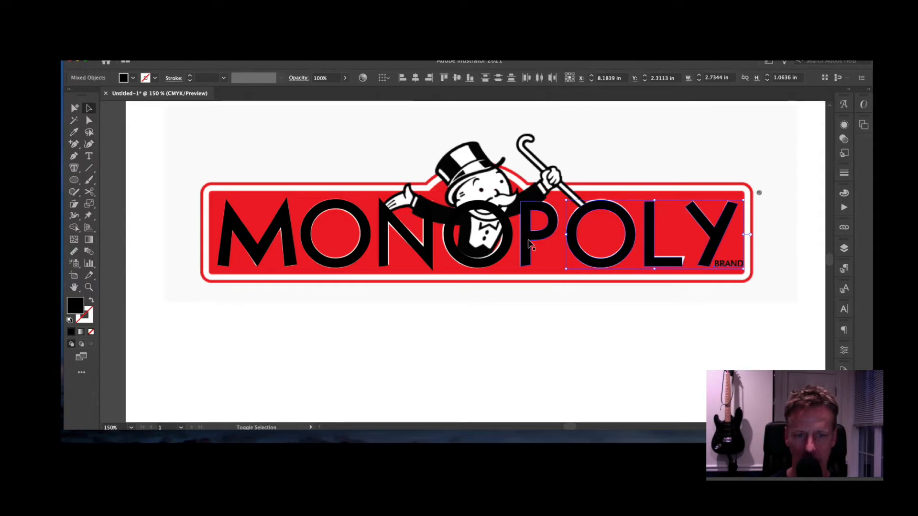
pyautogui.keyDown('shift'); pyautogui.click(447, 251); pyautogui.keyUp('shift')
pyautogui.keyDown('shift'); pyautogui.click(432, 256); pyautogui.keyUp('shift')
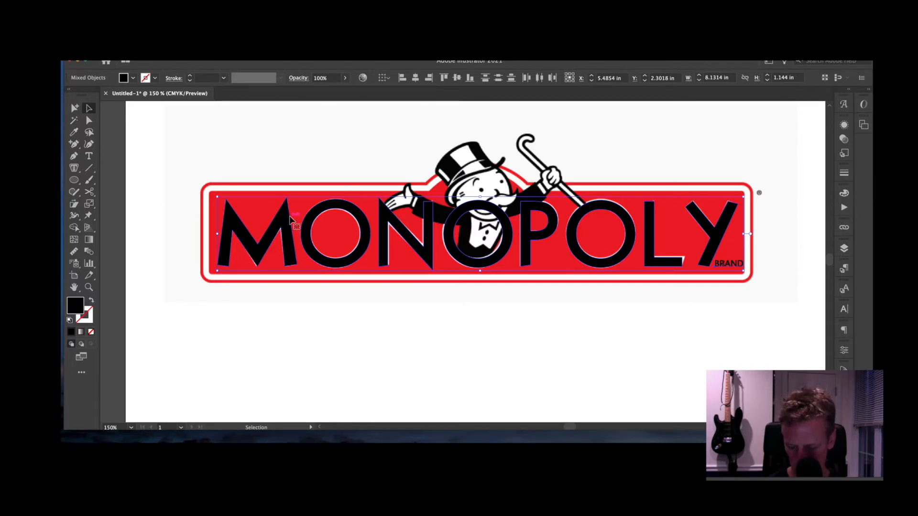
pyautogui.press('super+g')
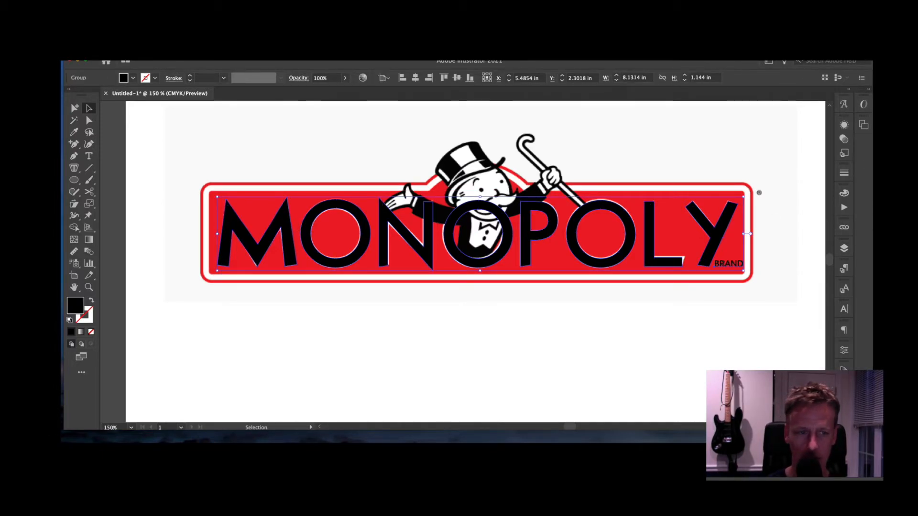
# - Make the grouped letters' fill white by setting K to 0 in the Color panel
pyautogui.click(844, 193)
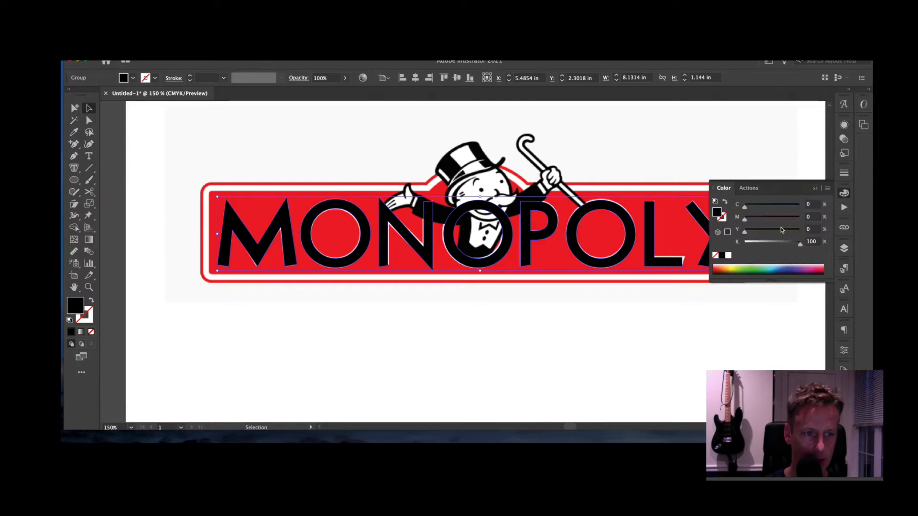
pyautogui.moveTo(791, 244); pyautogui.dragTo(712, 242)
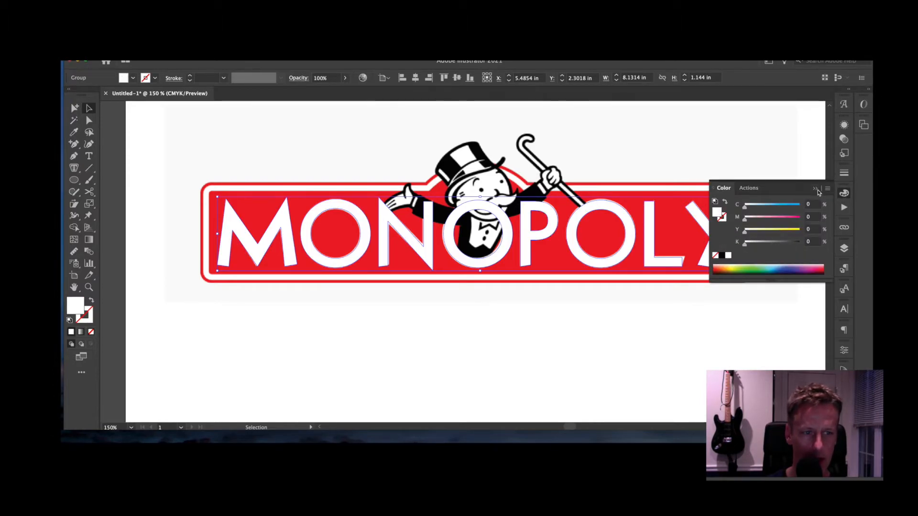
pyautogui.click(768, 155)
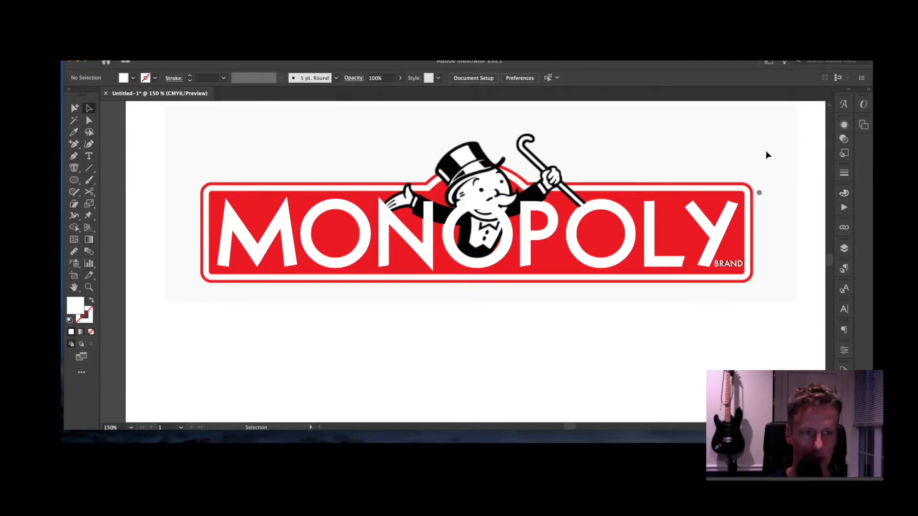
pyautogui.click(844, 247)
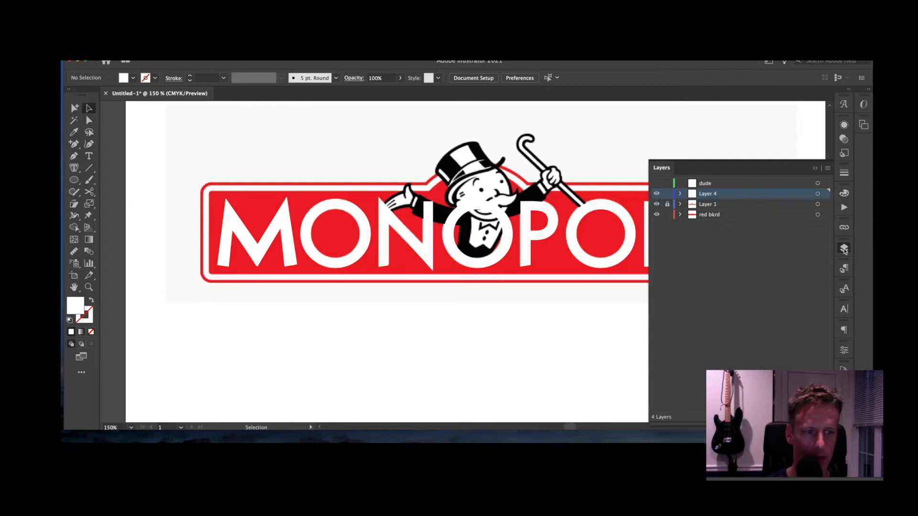
# - Rename Layer 4 to MONOPOLY and move it below the mascot layer
pyautogui.doubleClick(708, 194)
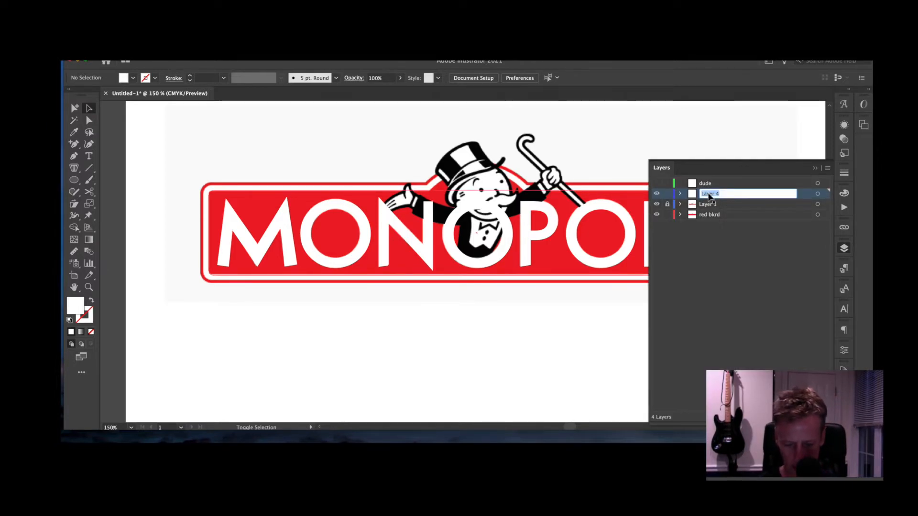
pyautogui.write('MONOPOLY')
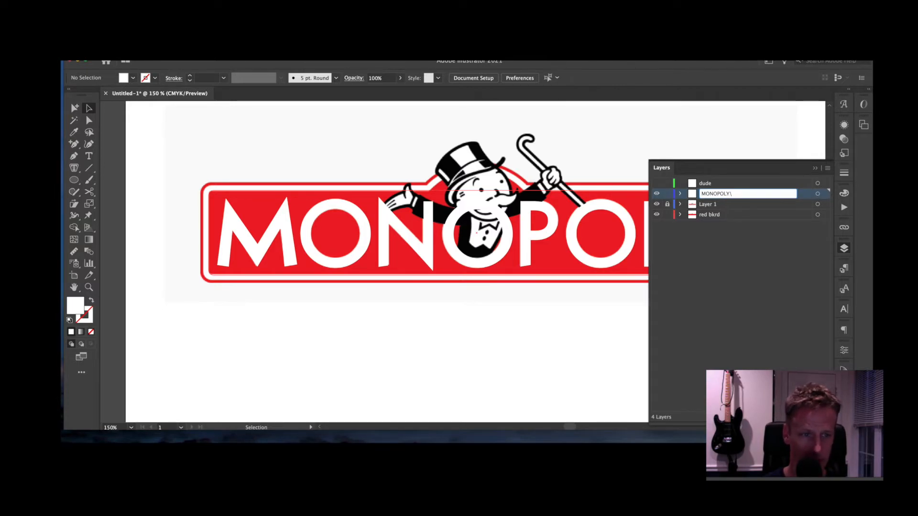
pyautogui.press('Return')
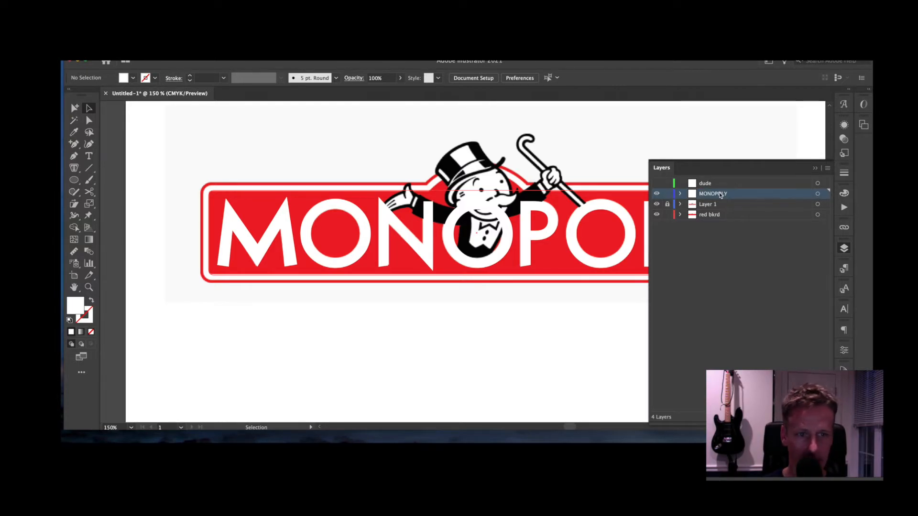
pyautogui.moveTo(717, 194); pyautogui.dragTo(716, 211)
# - Hide the mascot layer and zoom to 150% to inspect the white letters
pyautogui.click(657, 194)
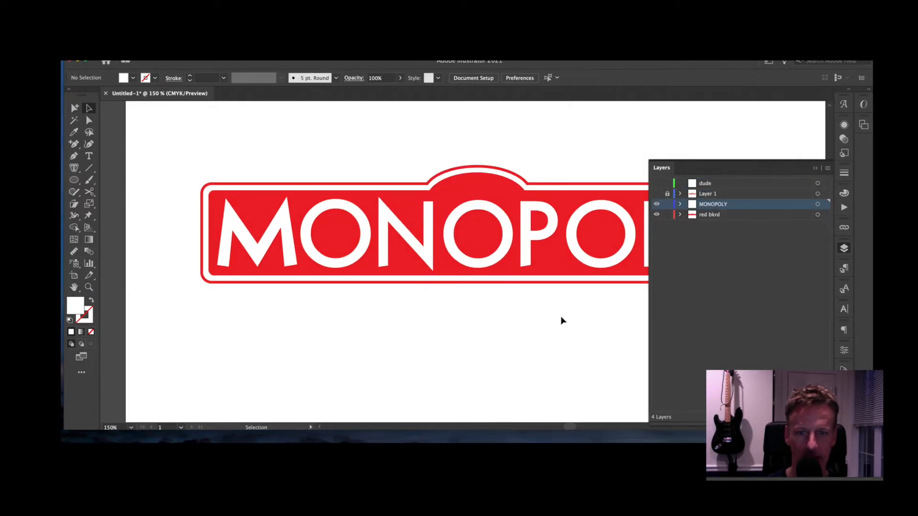
pyautogui.press('super+minus')
pyautogui.press('super+minus')
pyautogui.press('super+minus')
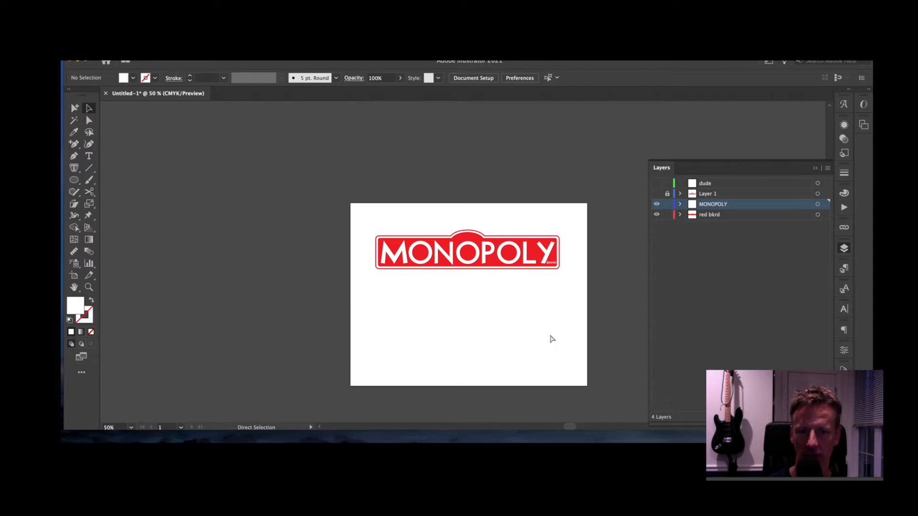
pyautogui.press('super+minus')
pyautogui.press('super+plus')
pyautogui.press('super+plus')
pyautogui.press('super+plus')
pyautogui.press('super+plus')
pyautogui.press('super+plus')
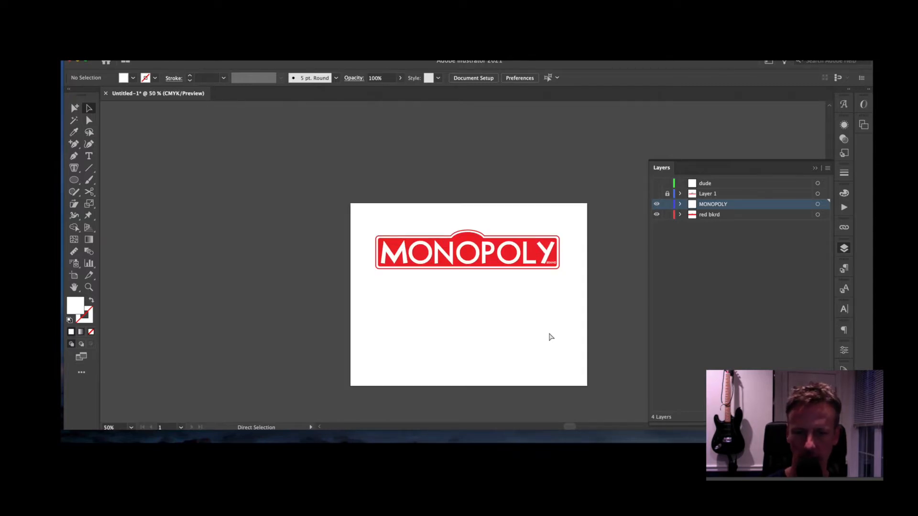
pyautogui.press('super+plus')
pyautogui.press('super+minus')
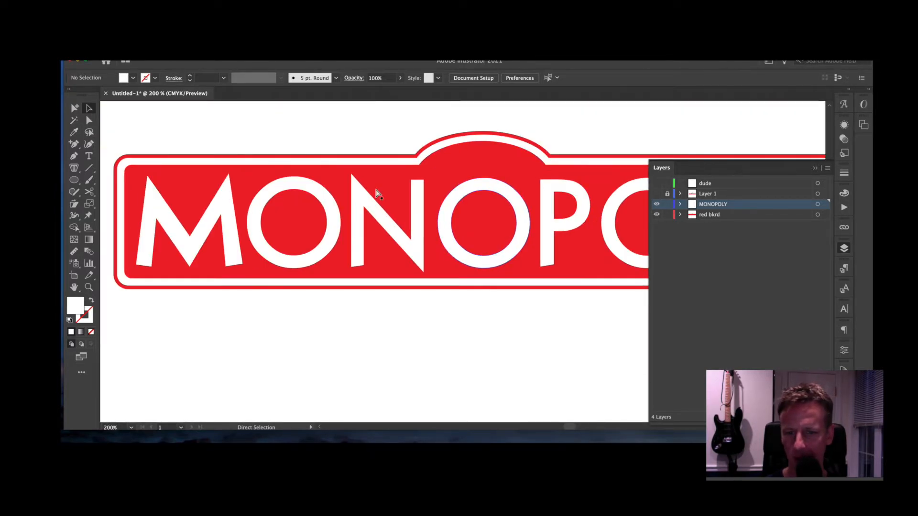
pyautogui.press('super+minus')
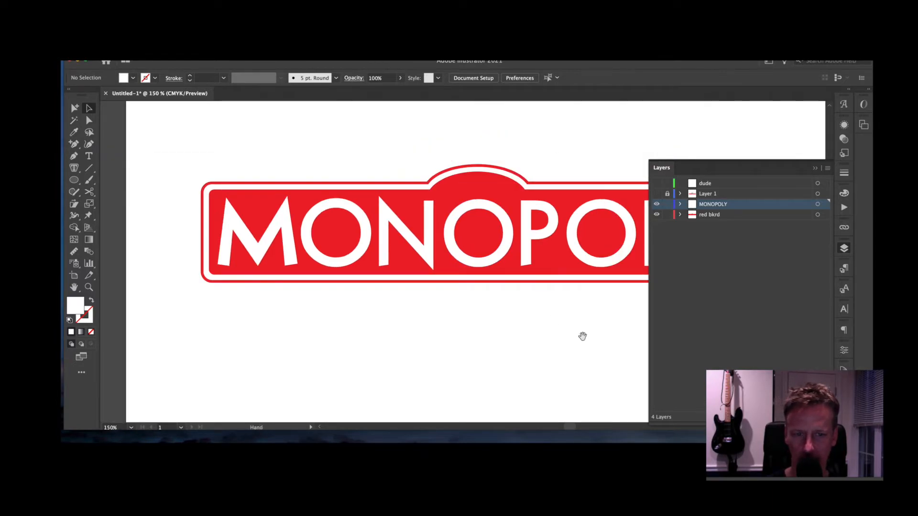
pyautogui.moveTo(582, 336)
pyautogui.mouseDown()
pyautogui.moveTo(545, 264)
pyautogui.moveTo(547, 336)
pyautogui.moveTo(551, 328)
pyautogui.moveTo(582, 335)
pyautogui.mouseUp()
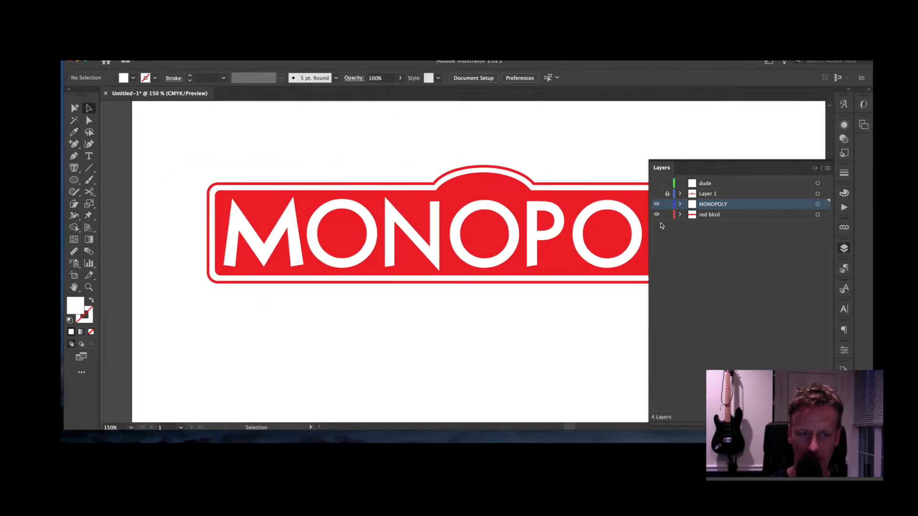
# - Show the mascot over the logo, toggle the red bkrd layer, and target the dude layer
pyautogui.click(657, 195)
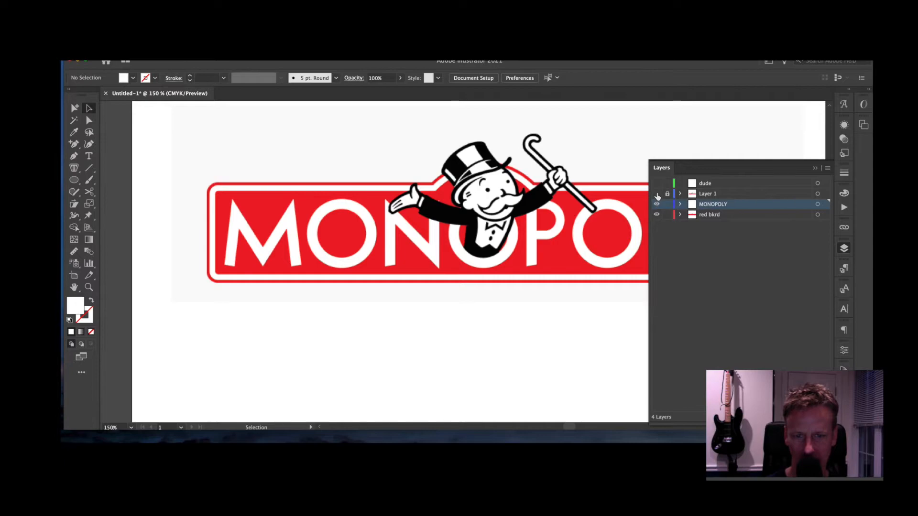
pyautogui.click(657, 195)
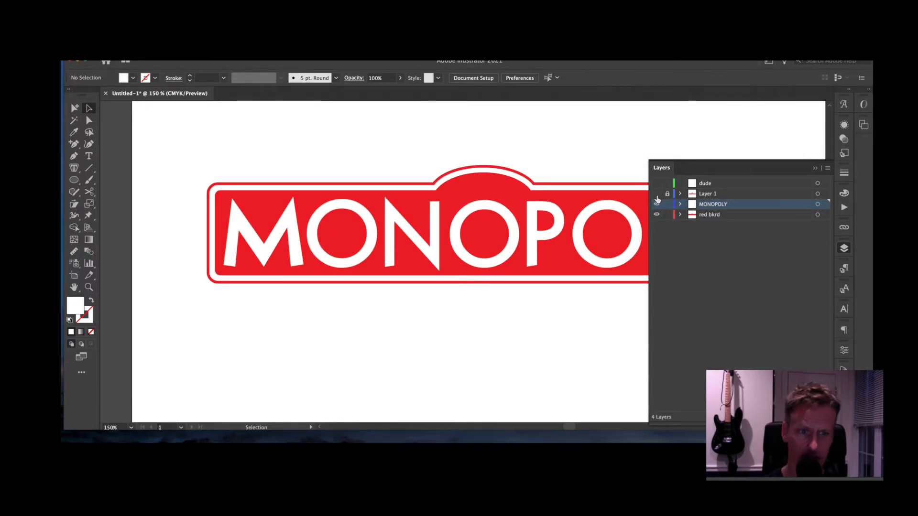
pyautogui.click(657, 195)
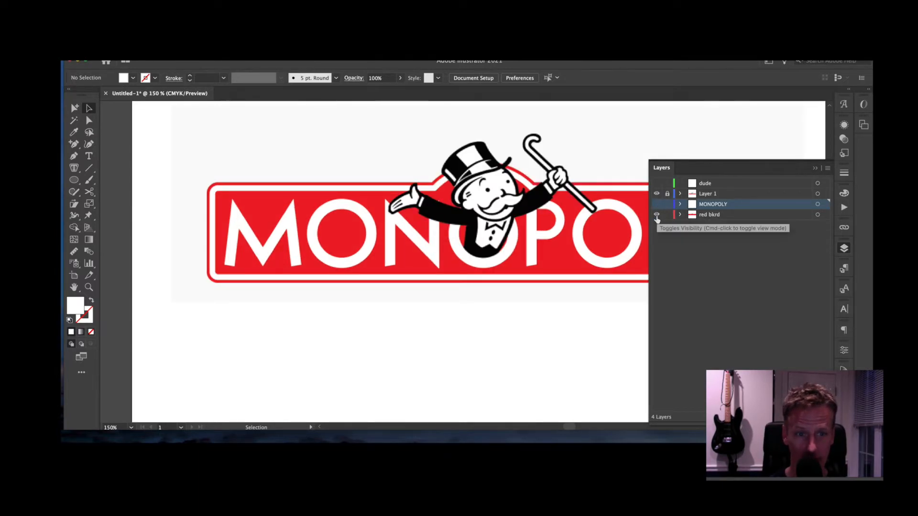
pyautogui.click(657, 215)
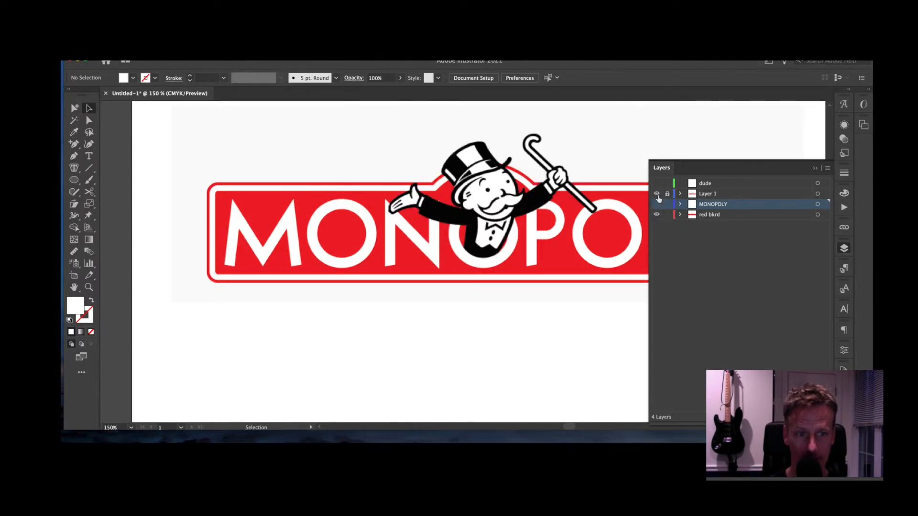
pyautogui.click(702, 186)
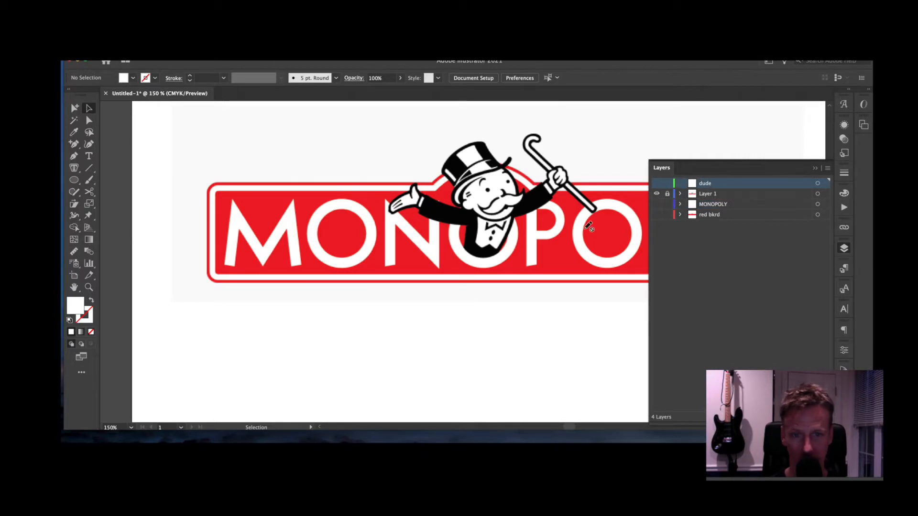
# - Zoom in on the mascot and trace the outline down the body's side and around its bottom
pyautogui.press('super+equal')
pyautogui.press('super+equal')
pyautogui.scroll(5, 584, 227)
pyautogui.hscroll(3, 584, 227)
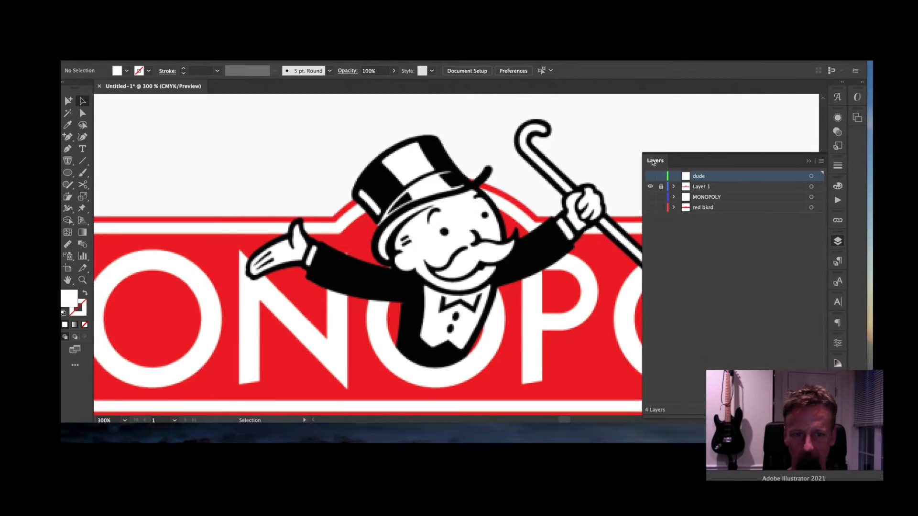
pyautogui.click(809, 162)
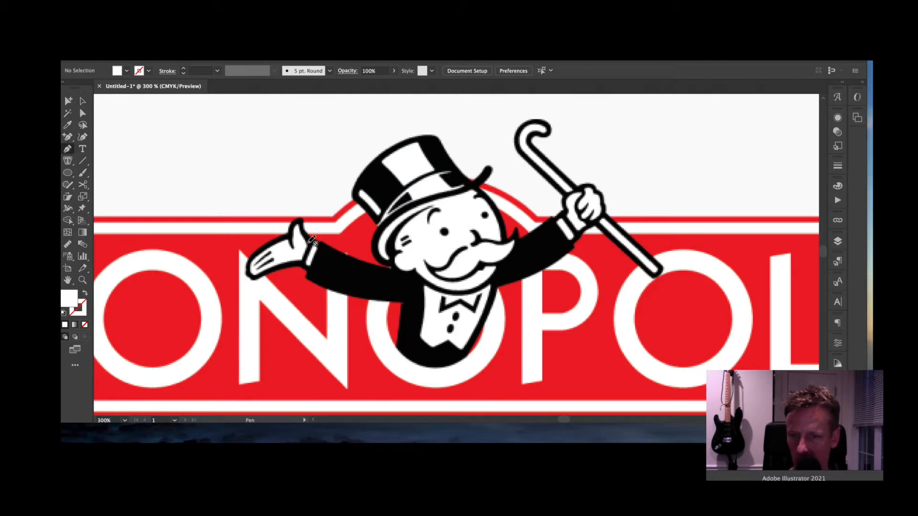
pyautogui.press('super+equal')
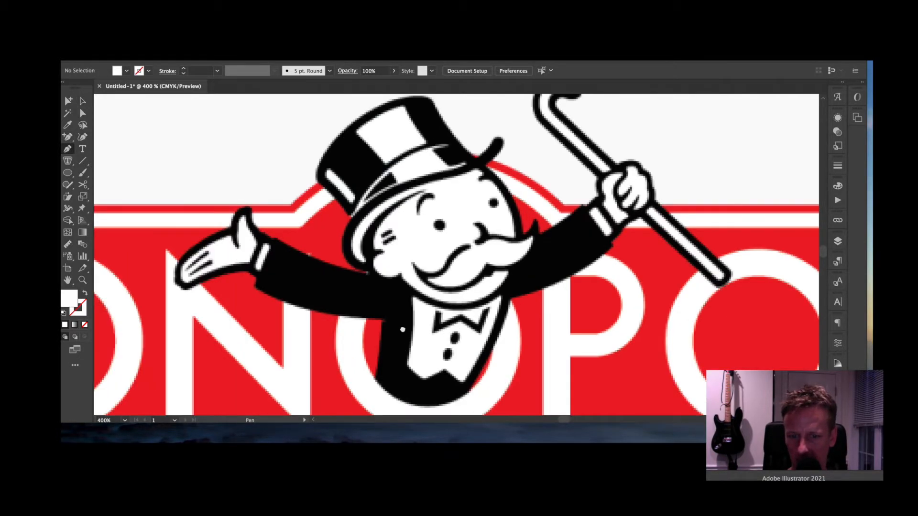
pyautogui.scroll(-3, 402, 329)
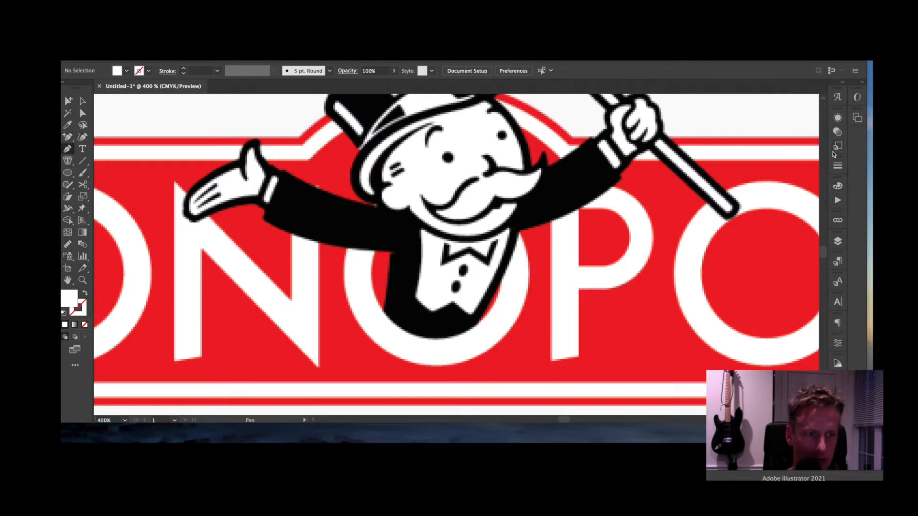
pyautogui.click(838, 242)
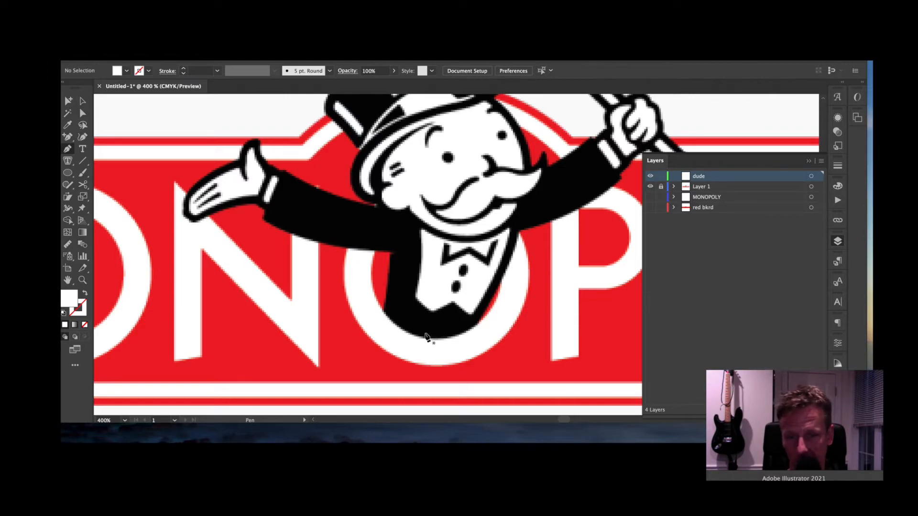
pyautogui.click(520, 232)
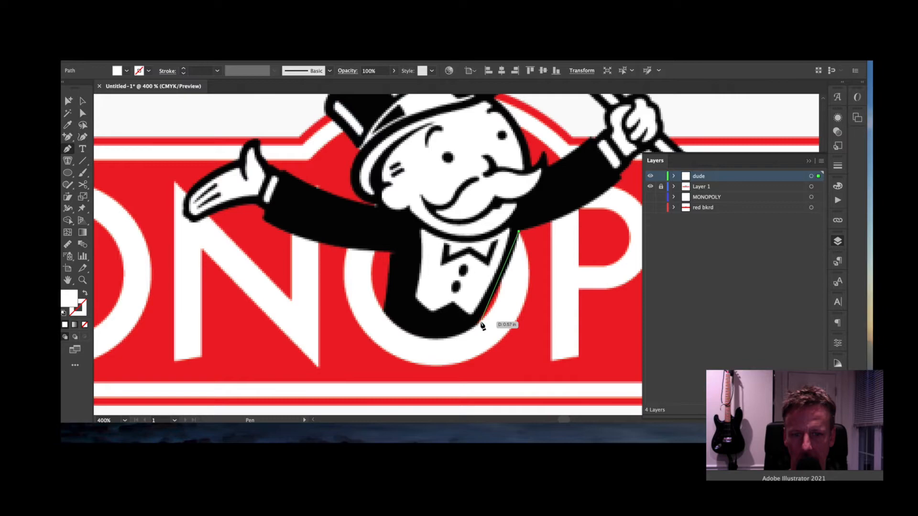
pyautogui.click(480, 322)
pyautogui.moveTo(383, 312); pyautogui.dragTo(331, 261)
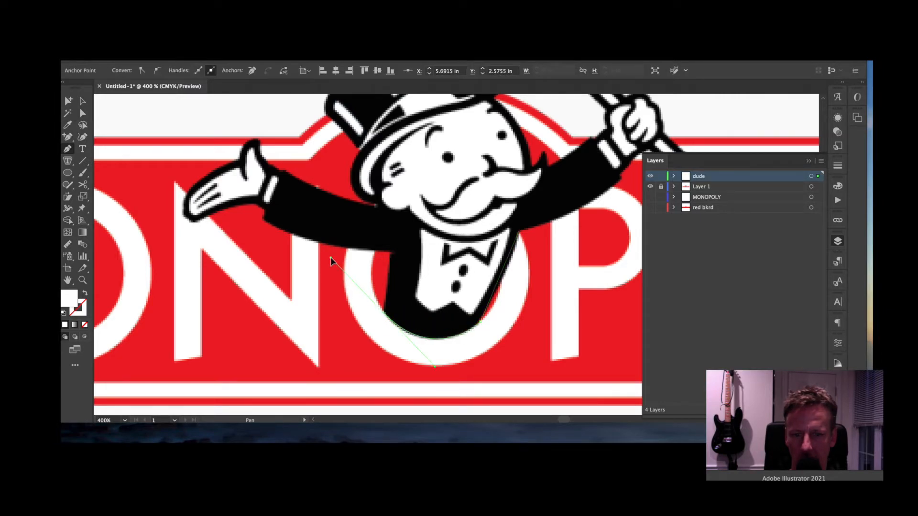
pyautogui.click(383, 313)
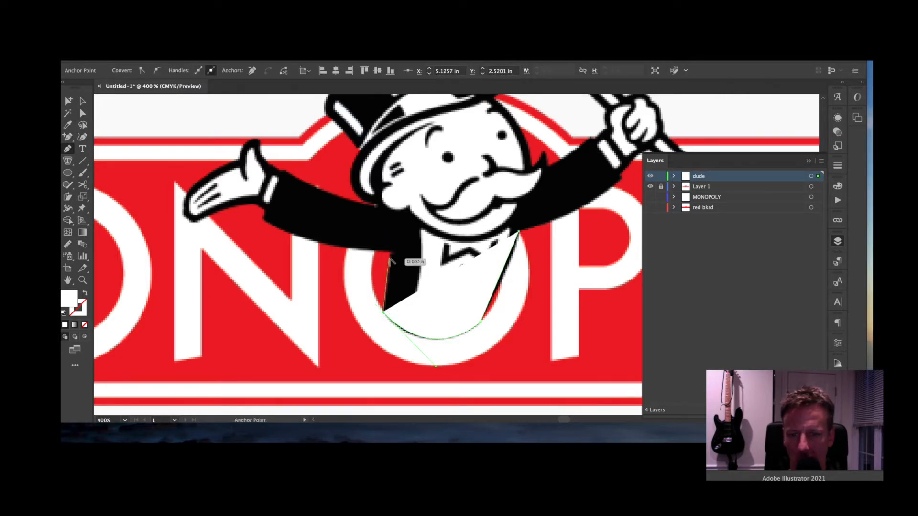
pyautogui.click(391, 252)
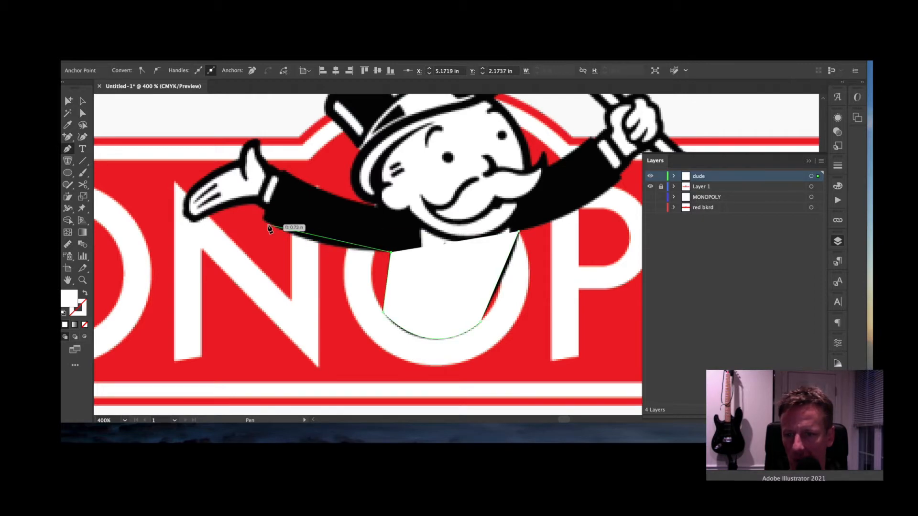
# - Continue the outline along the left arm's underside, cuff and open hand up to the thumb
pyautogui.moveTo(265, 222); pyautogui.dragTo(221, 184)
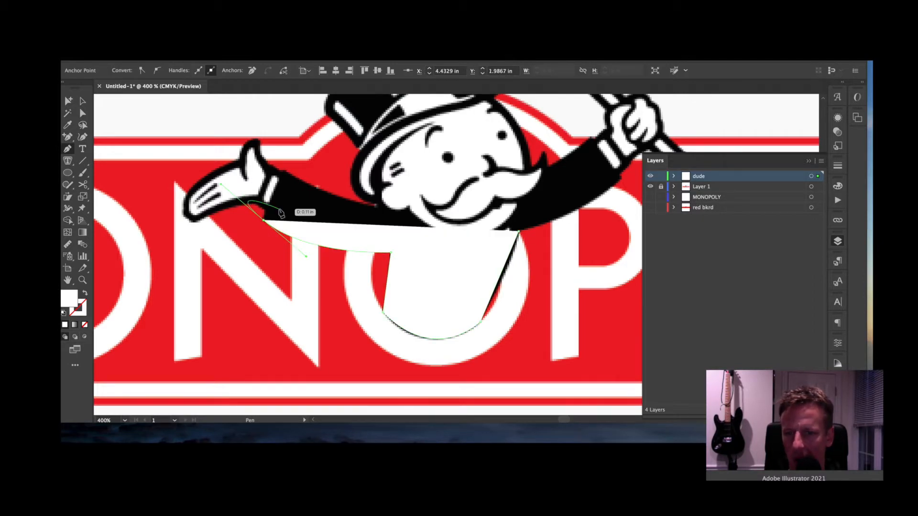
pyautogui.click(263, 221)
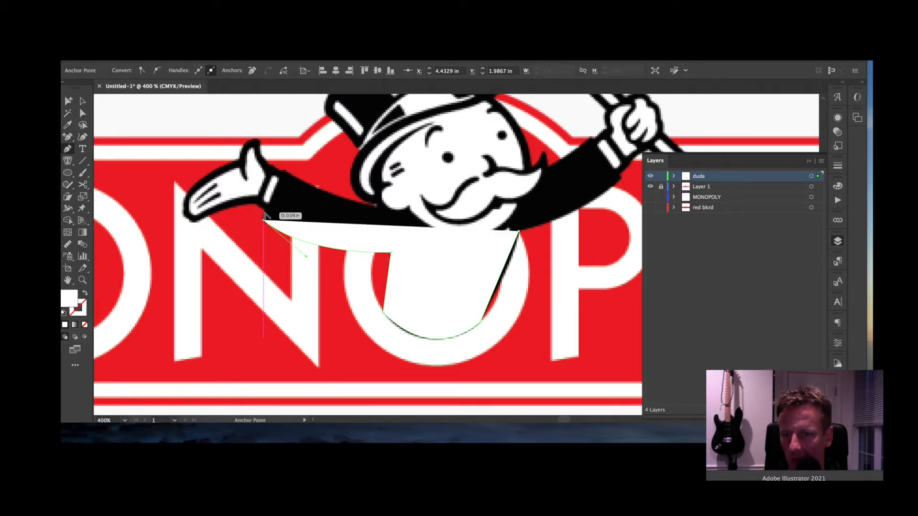
pyautogui.click(264, 211)
pyautogui.moveTo(253, 204); pyautogui.dragTo(232, 209)
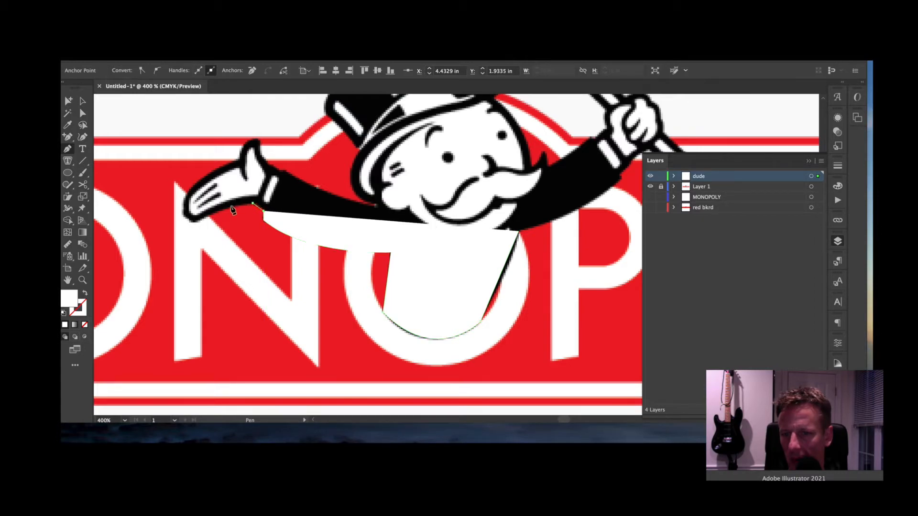
pyautogui.click(199, 222)
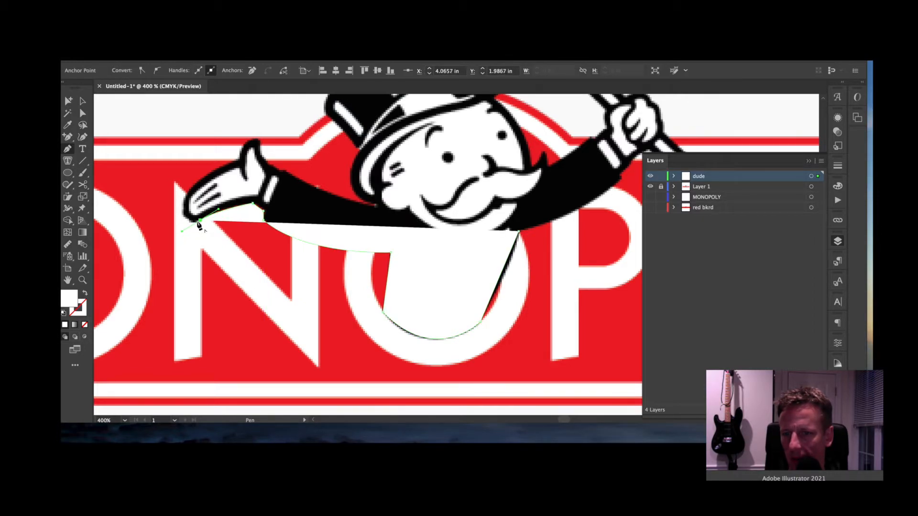
pyautogui.moveTo(184, 210); pyautogui.dragTo(213, 169)
pyautogui.click(239, 160)
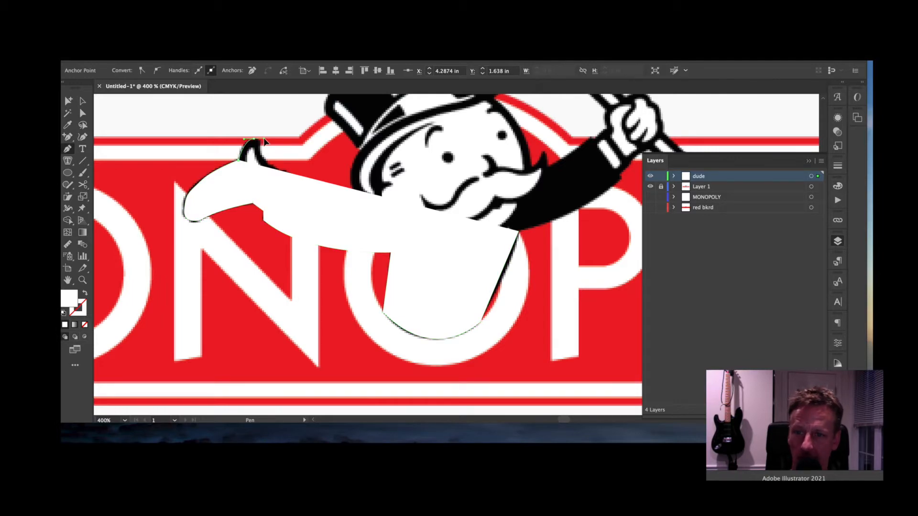
pyautogui.moveTo(257, 140); pyautogui.dragTo(259, 157)
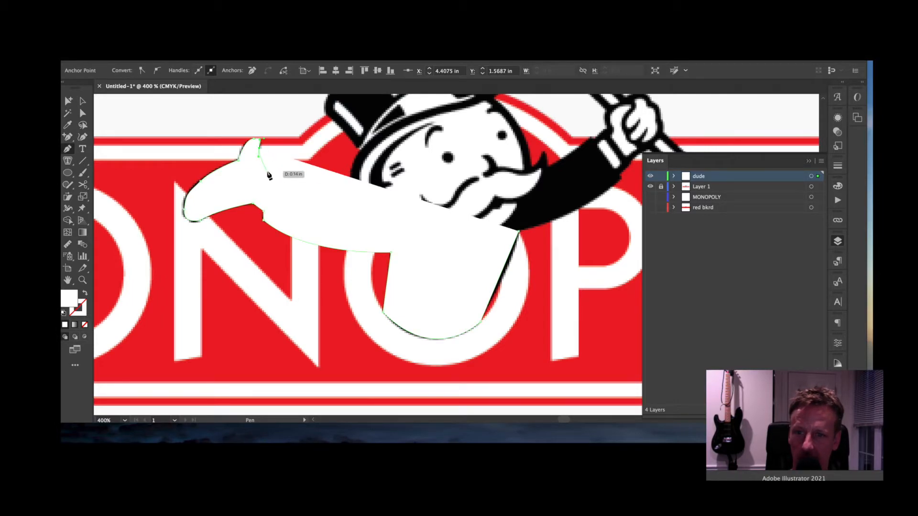
pyautogui.click(837, 186)
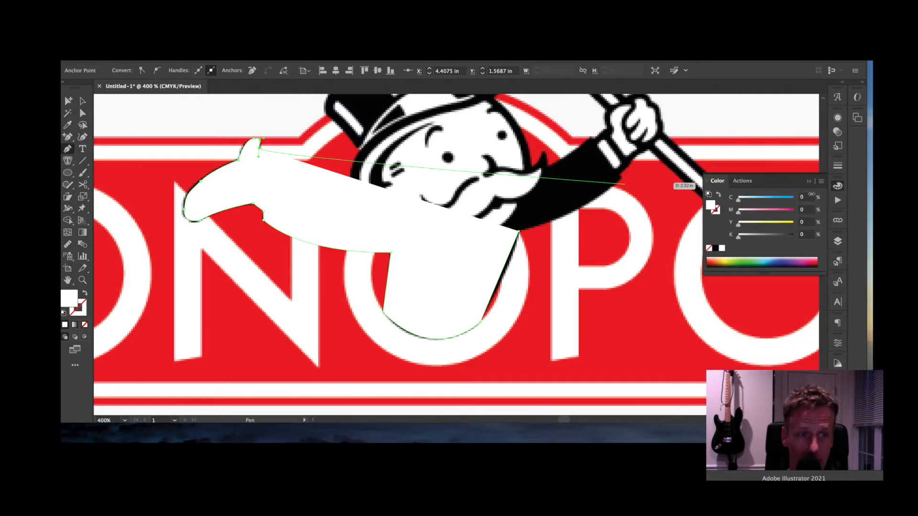
# - Set the shape's fill to None and curve the outline over the sleeve to the head
pyautogui.click(710, 249)
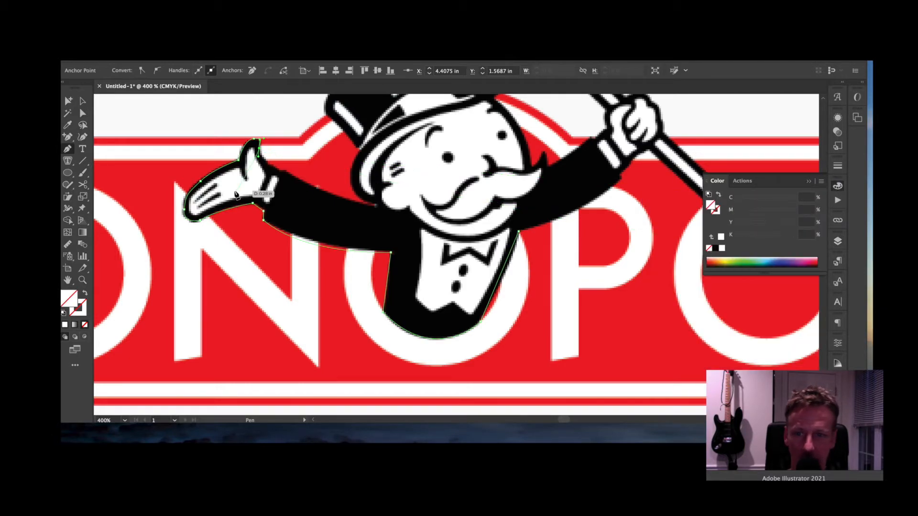
pyautogui.click(259, 149)
pyautogui.moveTo(282, 172); pyautogui.dragTo(294, 174)
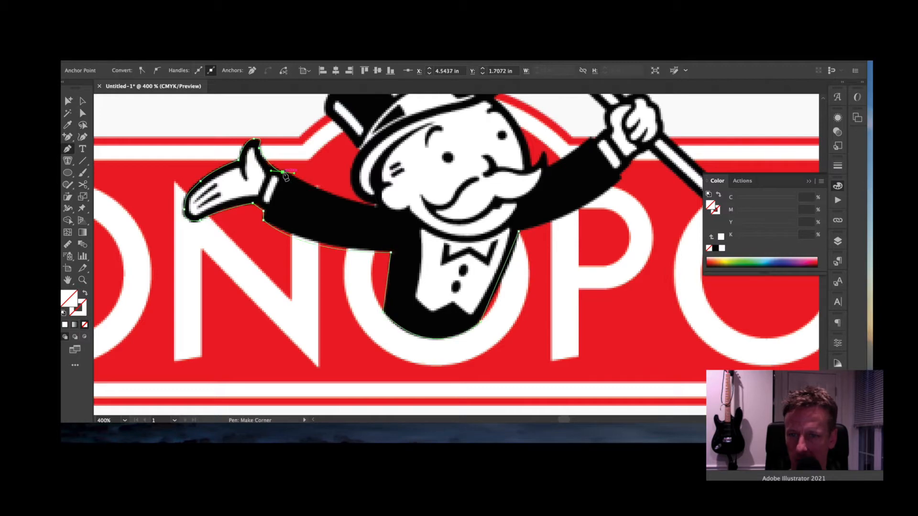
pyautogui.click(283, 171)
pyautogui.click(373, 206)
pyautogui.moveTo(373, 205); pyautogui.dragTo(419, 212)
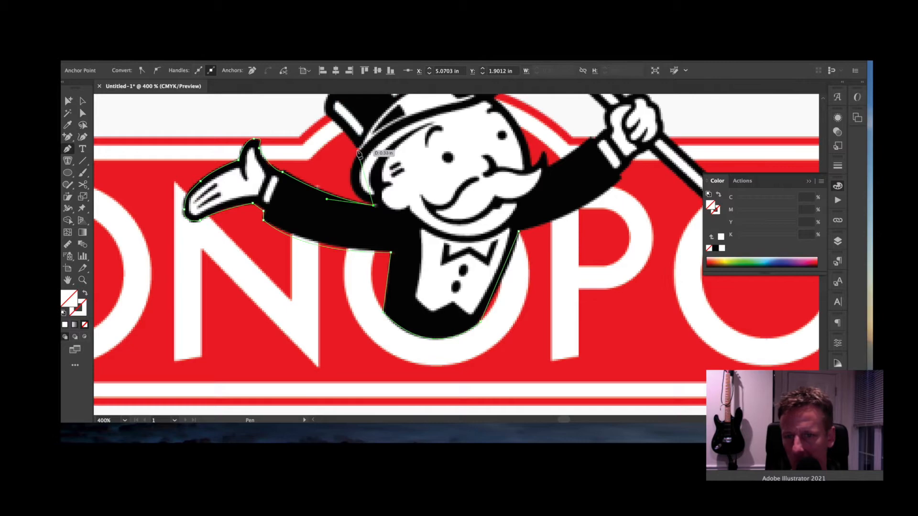
# - Trace the outline up the hat's side and over its crown and brim
pyautogui.moveTo(357, 150); pyautogui.dragTo(384, 112)
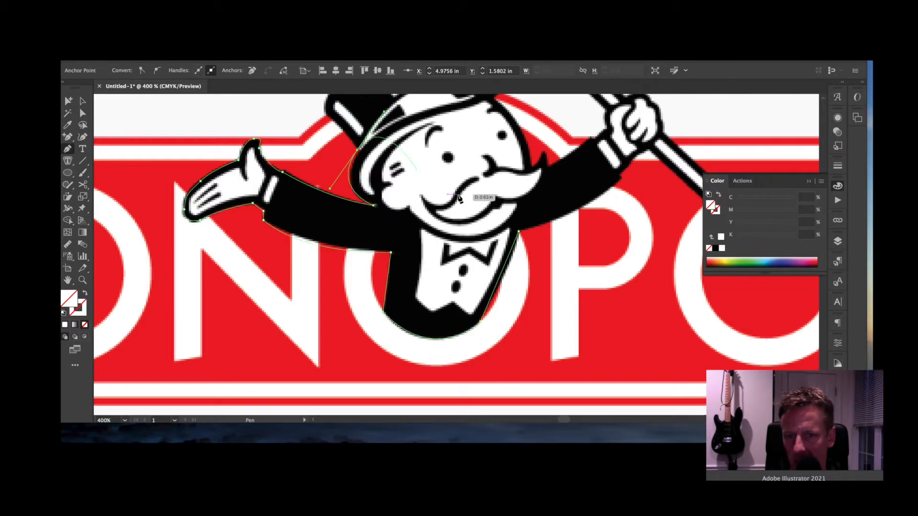
pyautogui.moveTo(451, 195); pyautogui.dragTo(462, 277)
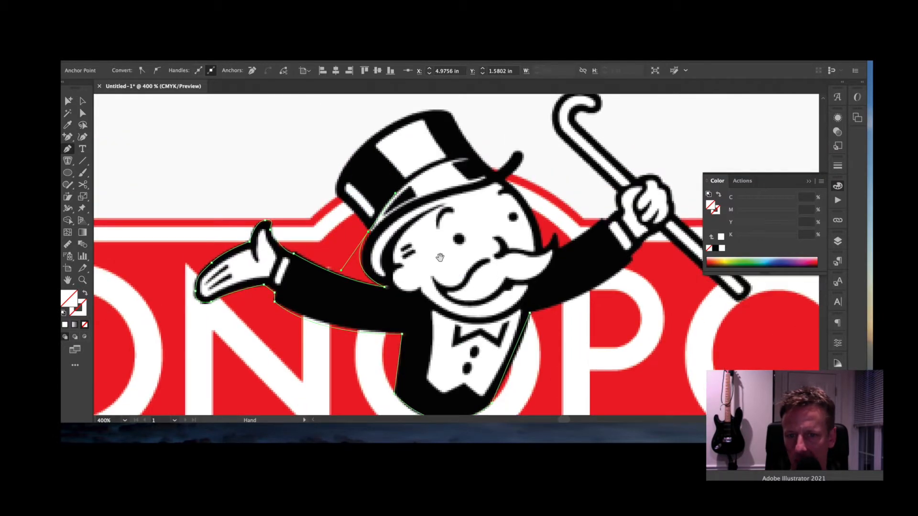
pyautogui.click(369, 232)
pyautogui.moveTo(330, 194); pyautogui.dragTo(331, 194)
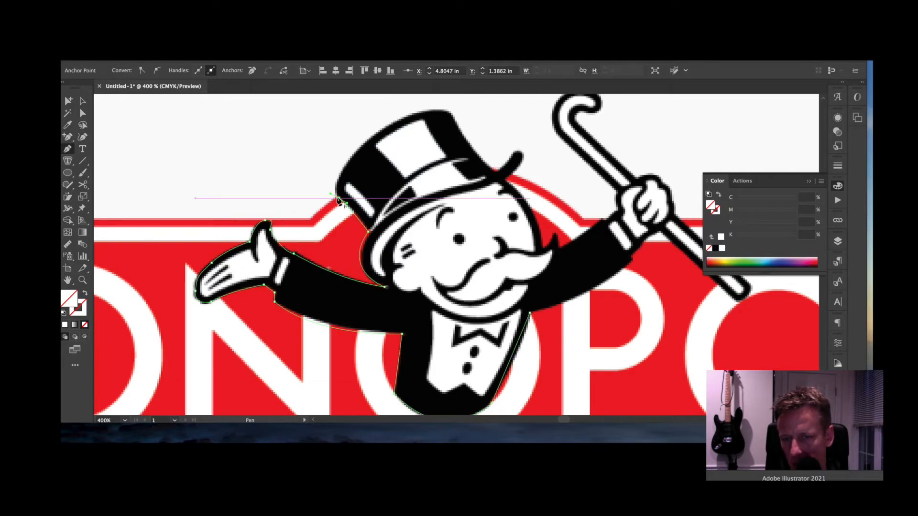
pyautogui.click(339, 198)
pyautogui.moveTo(369, 140); pyautogui.dragTo(460, 135)
pyautogui.press('super+z')
pyautogui.click(469, 142)
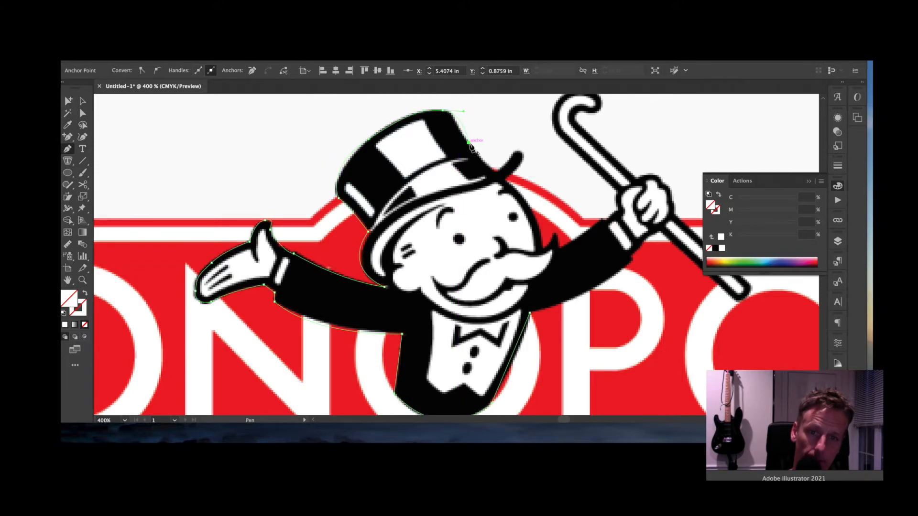
pyautogui.moveTo(488, 166); pyautogui.dragTo(522, 165)
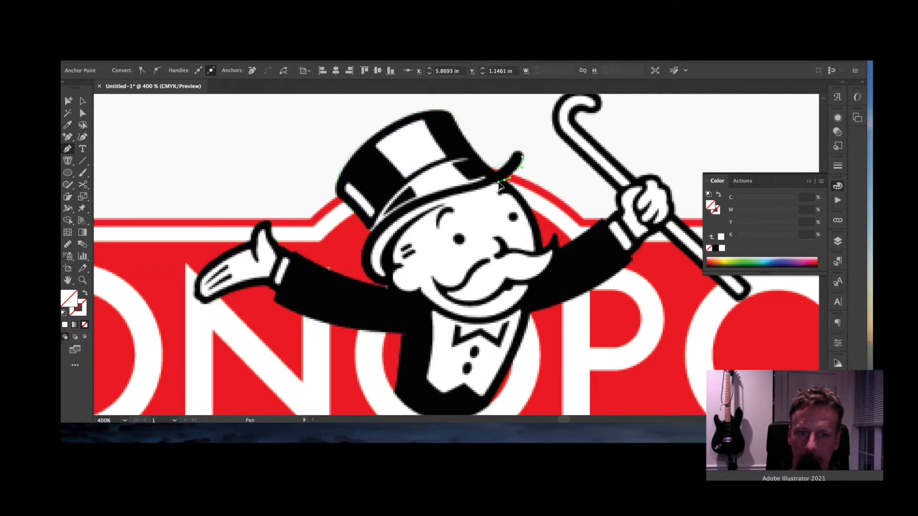
# - Continue the outline down the side of the head and around the hair tuft
pyautogui.click(505, 181)
pyautogui.moveTo(542, 249); pyautogui.dragTo(546, 303)
pyautogui.click(542, 249)
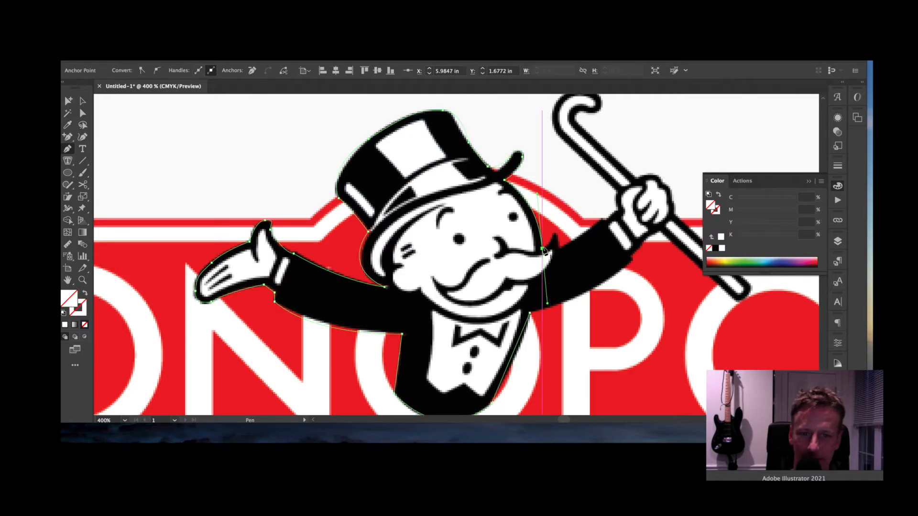
pyautogui.click(554, 235)
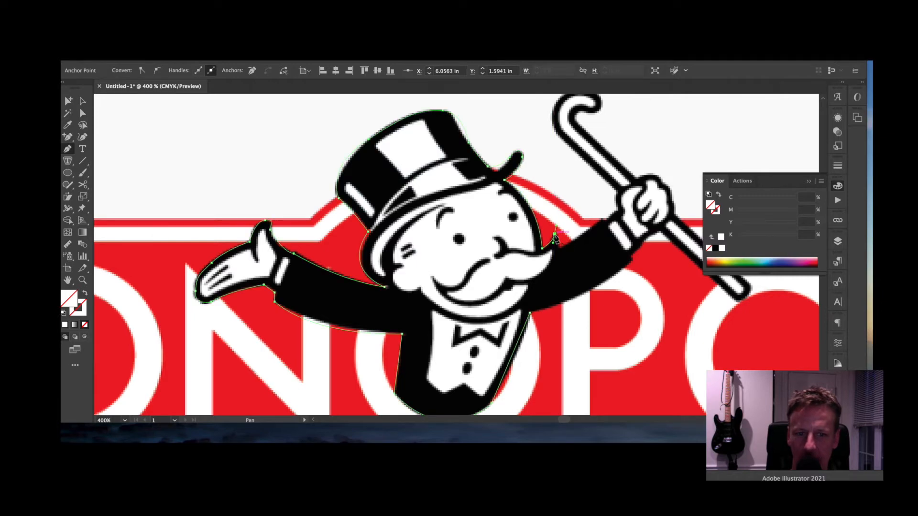
pyautogui.moveTo(563, 246); pyautogui.dragTo(559, 254)
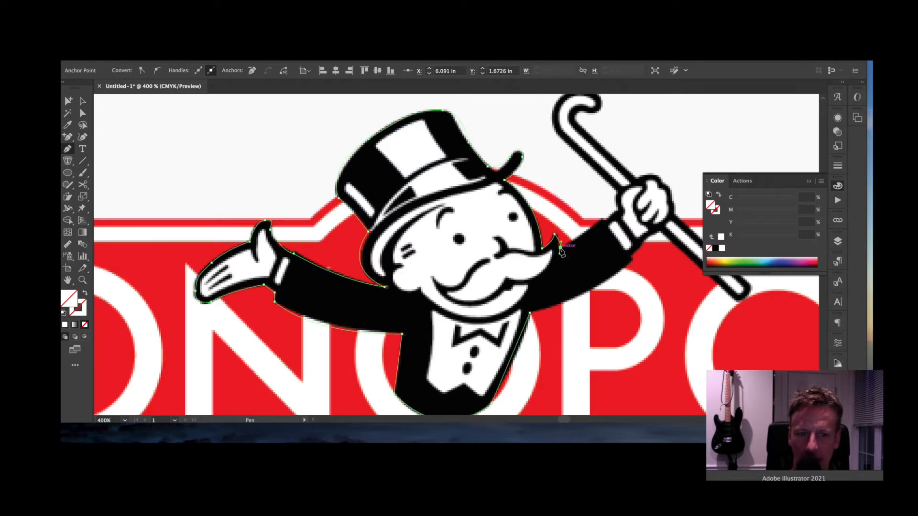
pyautogui.click(560, 248)
# - Trace along the raised arm to the hand's cuff and up onto the cane
pyautogui.moveTo(603, 219); pyautogui.dragTo(608, 215)
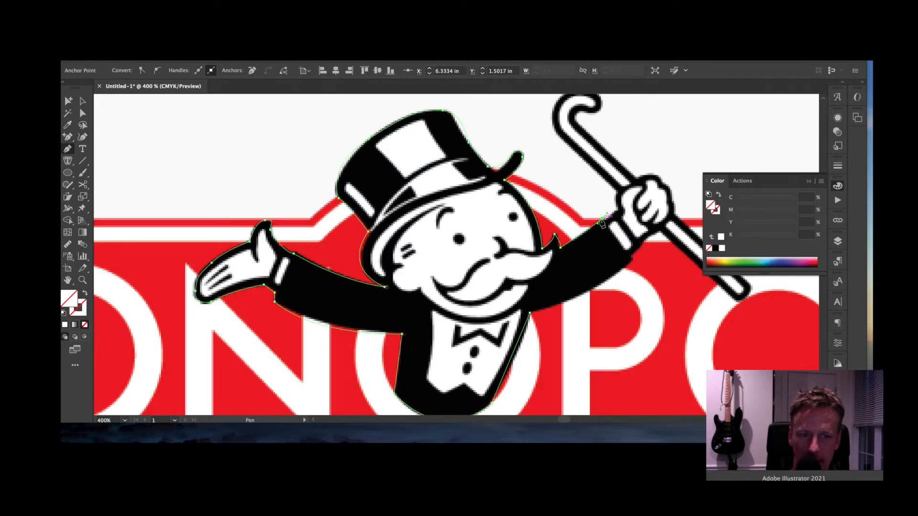
pyautogui.click(605, 222)
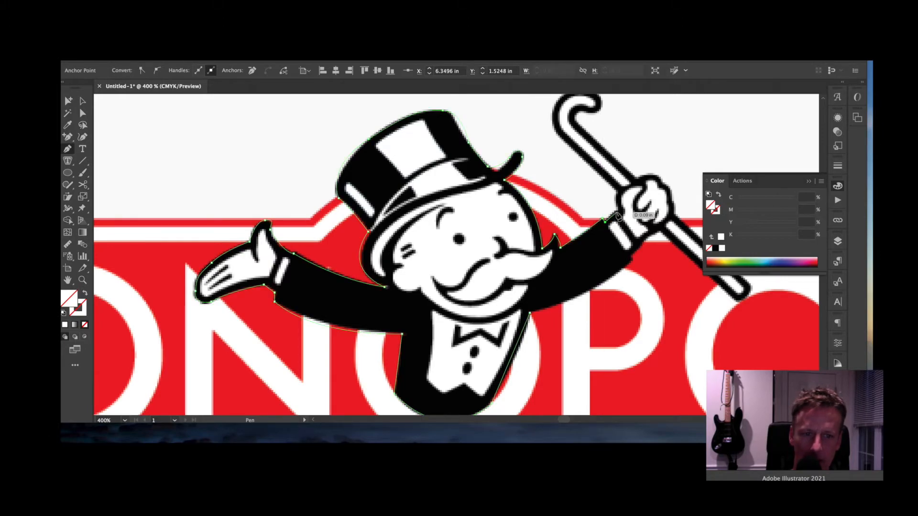
pyautogui.click(618, 212)
pyautogui.moveTo(618, 215); pyautogui.dragTo(618, 213)
pyautogui.click(618, 191)
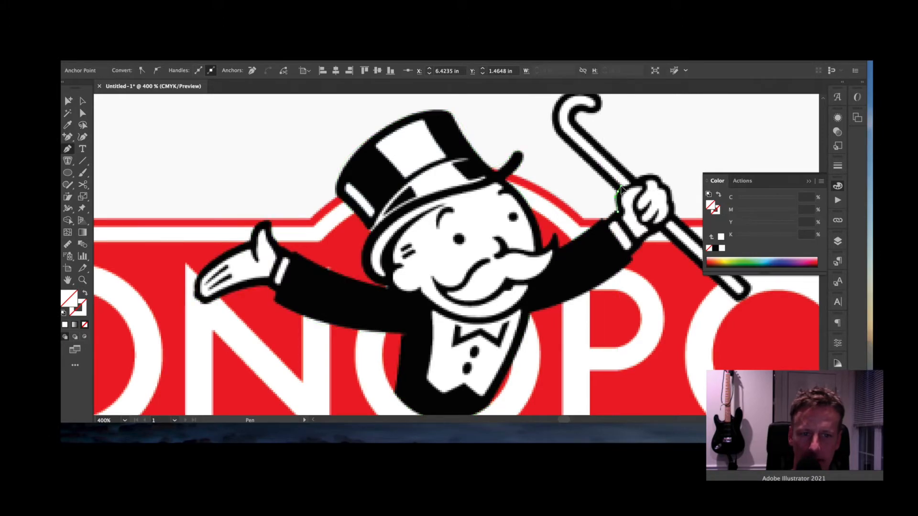
pyautogui.click(556, 136)
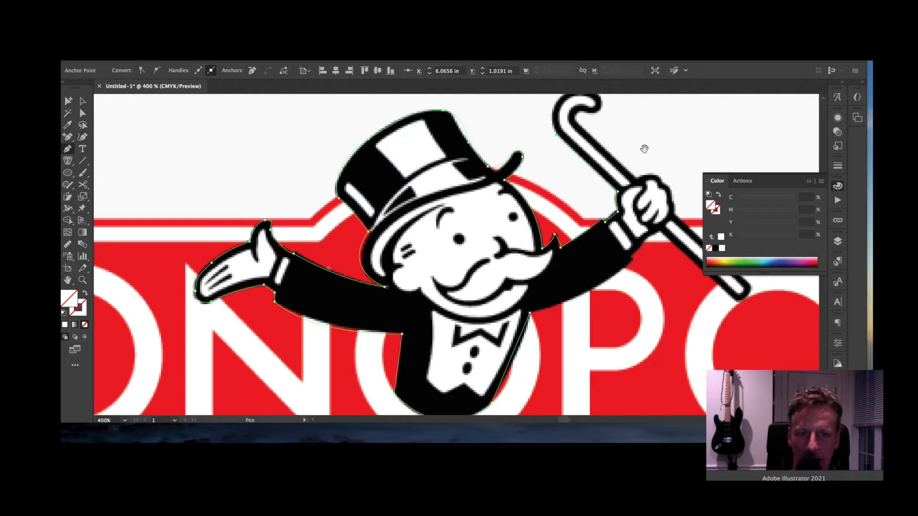
pyautogui.moveTo(644, 148); pyautogui.dragTo(608, 196)
# - Outline the cane's hook, run straight down the cane, and curve over the gripping hand
pyautogui.moveTo(530, 142); pyautogui.dragTo(539, 176)
pyautogui.click(562, 143)
pyautogui.click(546, 159)
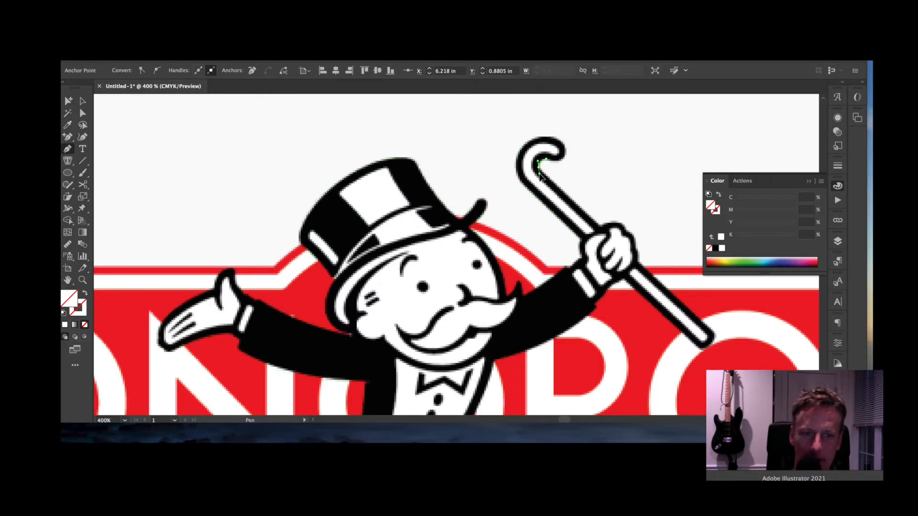
pyautogui.click(599, 225)
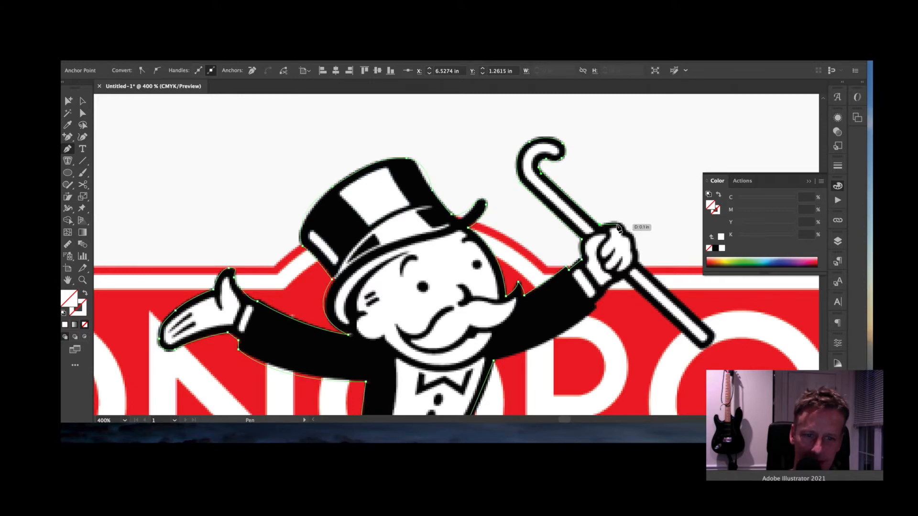
pyautogui.click(620, 226)
pyautogui.moveTo(627, 227); pyautogui.dragTo(640, 263)
pyautogui.click(626, 232)
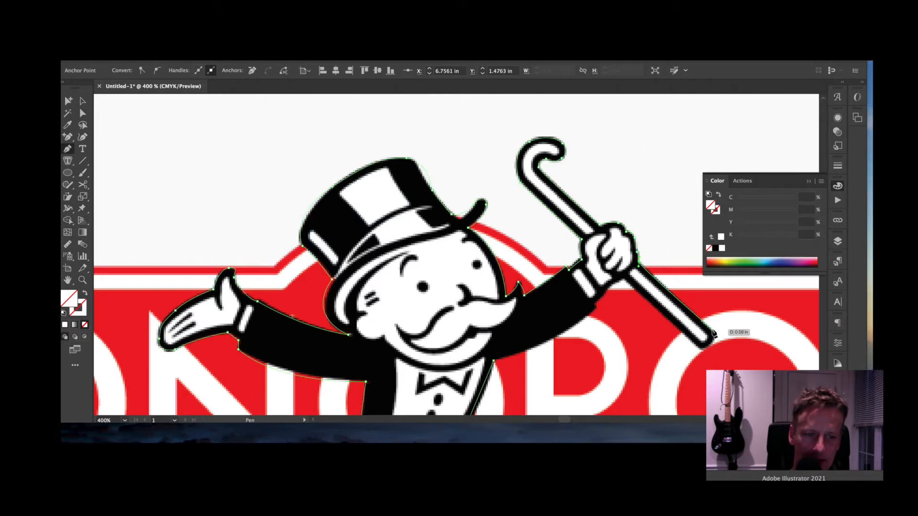
# - Trace around the cane's bottom tip, back up beside the hand, and along the sleeve's underside
pyautogui.moveTo(712, 331); pyautogui.dragTo(704, 352)
pyautogui.click(695, 345)
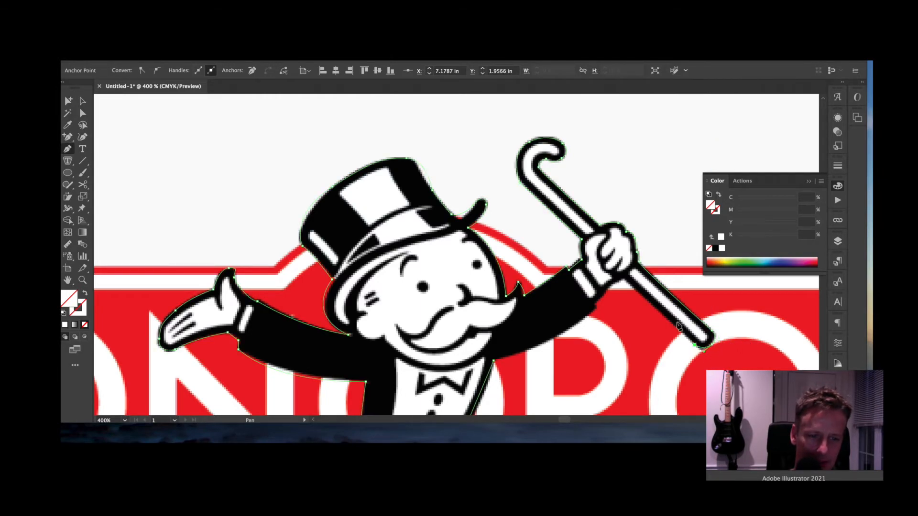
pyautogui.click(614, 286)
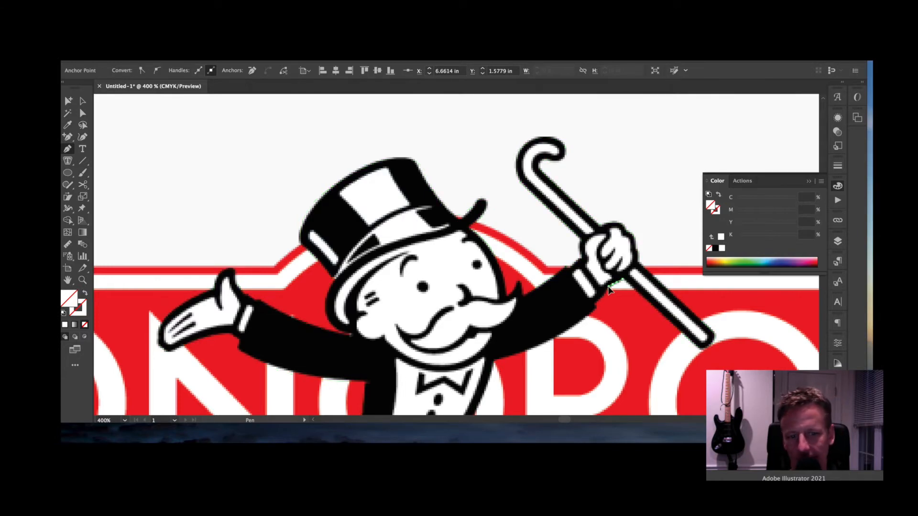
pyautogui.click(604, 293)
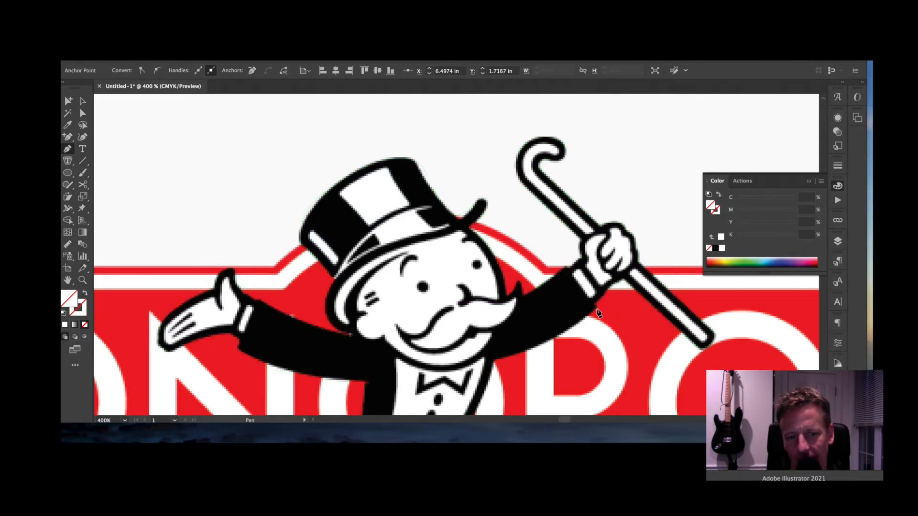
pyautogui.click(596, 308)
pyautogui.moveTo(493, 361); pyautogui.dragTo(458, 363)
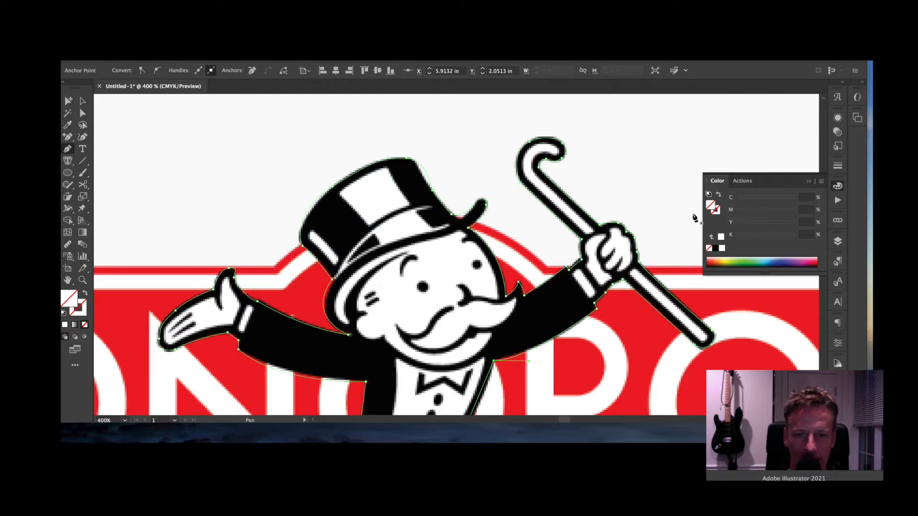
# - Fill the traced mascot silhouette black, then create new Layer 5 above the dude layer
pyautogui.click(715, 248)
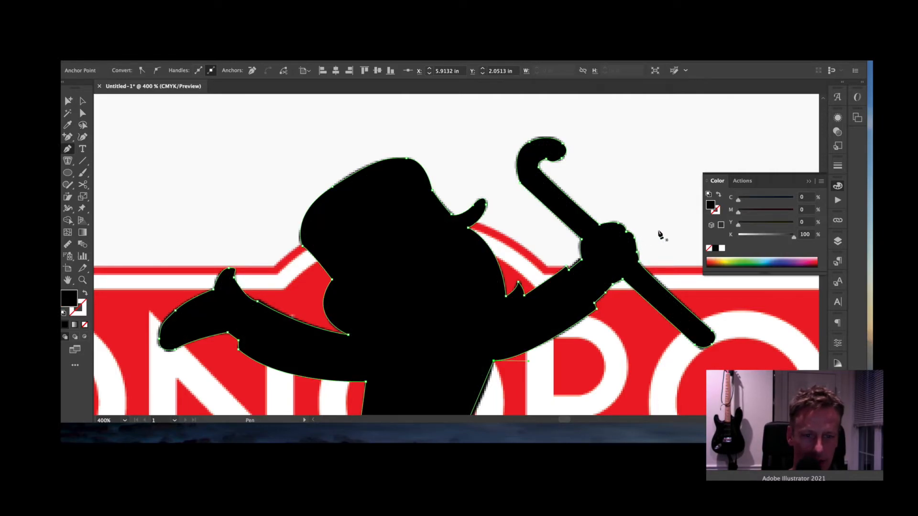
pyautogui.press('super+minus')
pyautogui.press('super+minus')
pyautogui.press('super+minus')
pyautogui.press('super+plus')
pyautogui.press('super+plus')
pyautogui.press('super+plus')
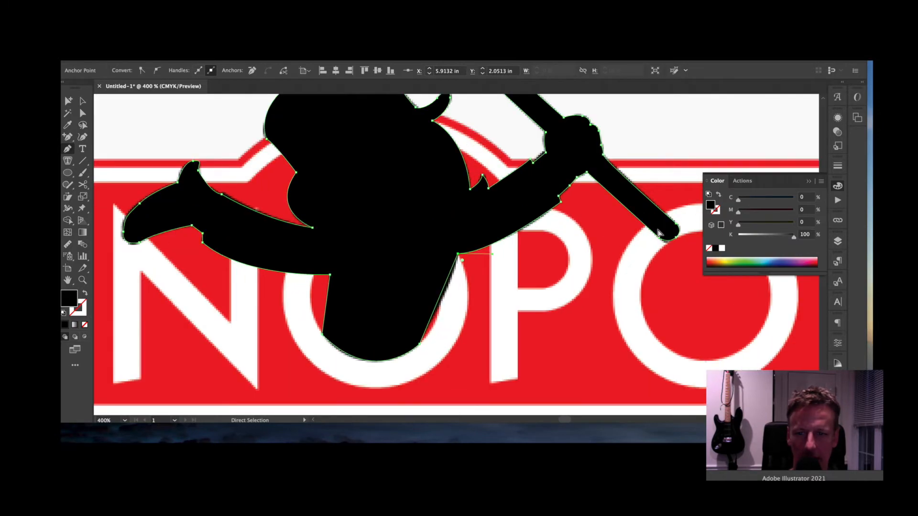
pyautogui.press('super+minus')
pyautogui.press('space')
pyautogui.moveTo(572, 218); pyautogui.dragTo(592, 236)
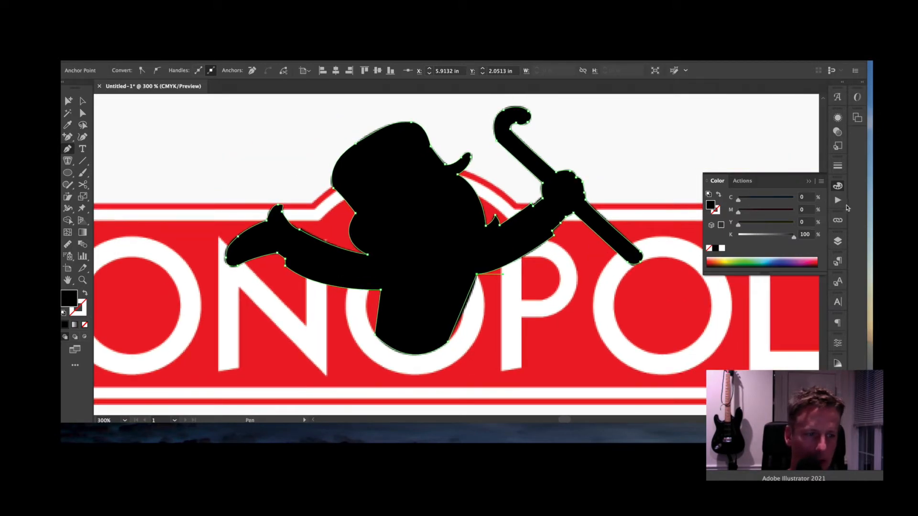
pyautogui.click(838, 242)
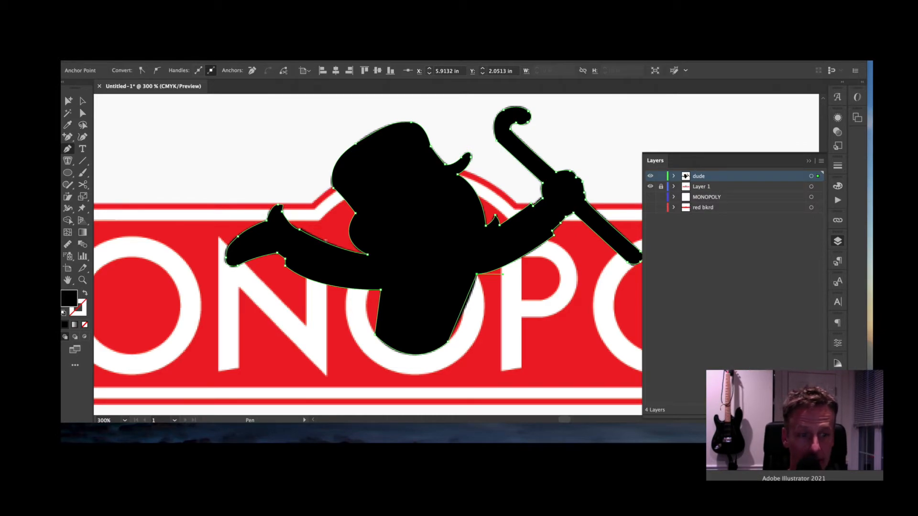
pyautogui.press('super+l')
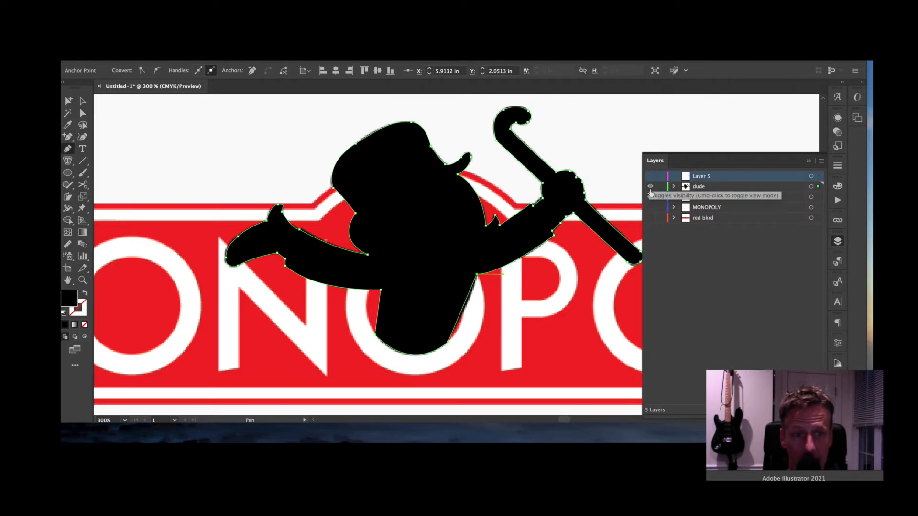
# - Hide the dude silhouette layer and rename Layer 5 to 'dude inside'
pyautogui.click(650, 186)
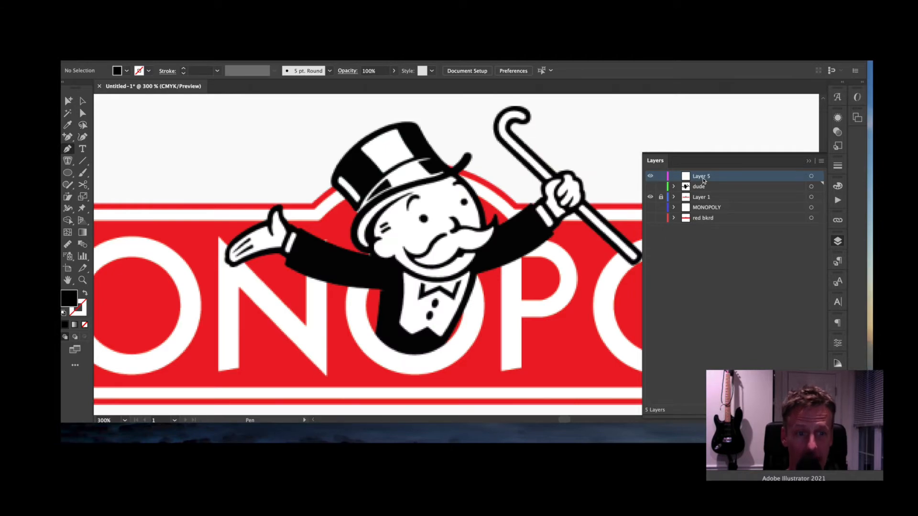
pyautogui.doubleClick(703, 179)
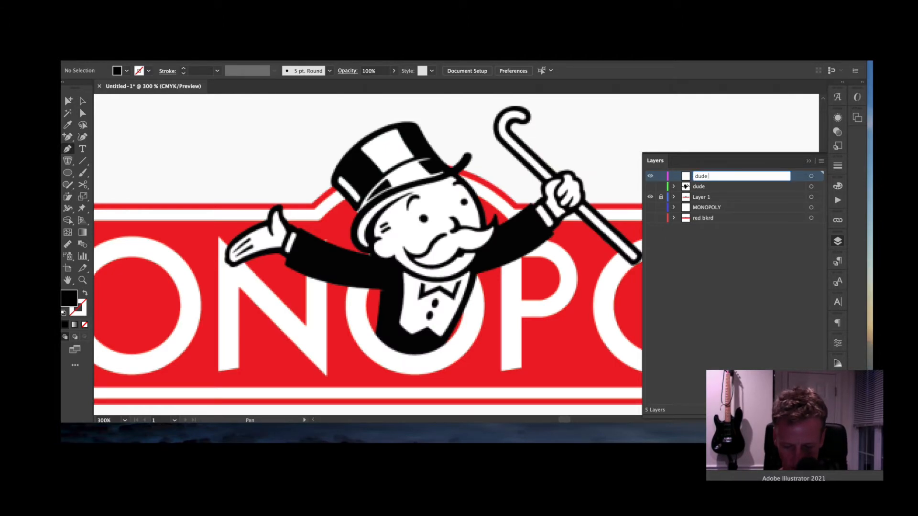
pyautogui.press('Return')
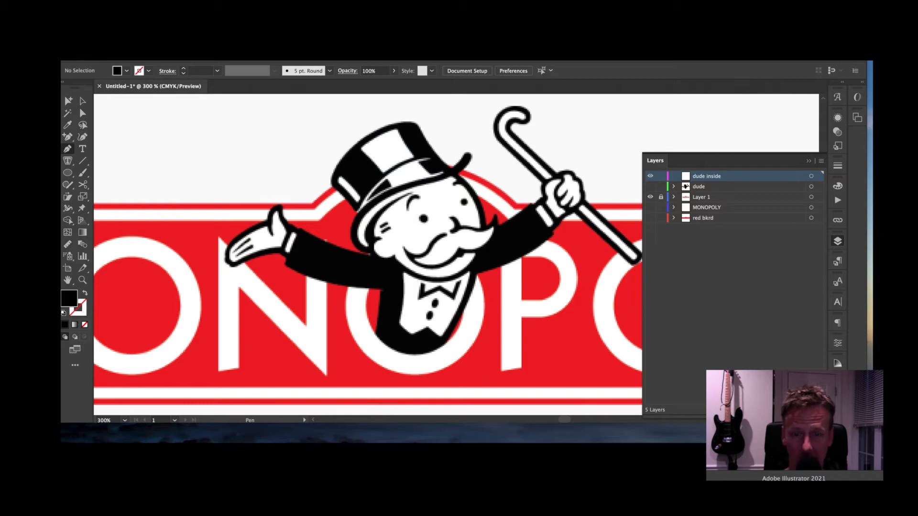
pyautogui.click(650, 186)
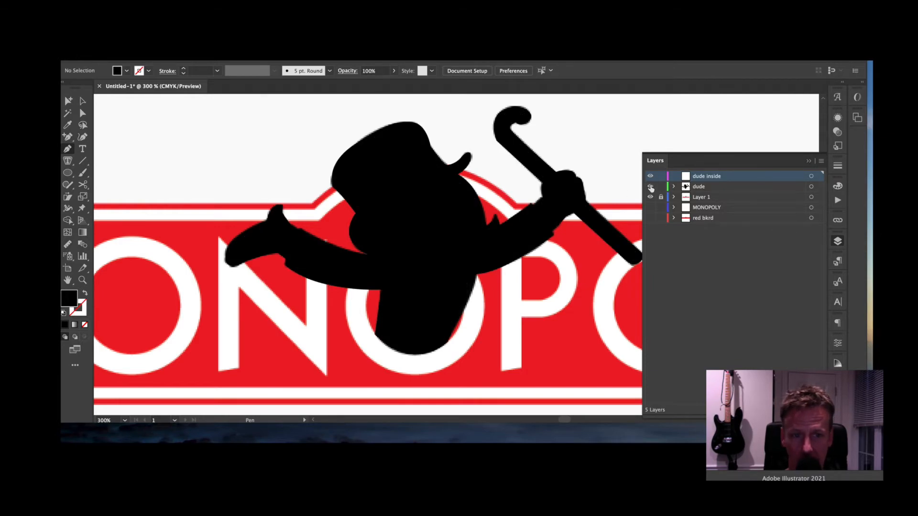
pyautogui.click(650, 186)
# - Zoom in on the left hand and place the first Pen anchor at the wrist
pyautogui.hotkey('ctrl', '+')
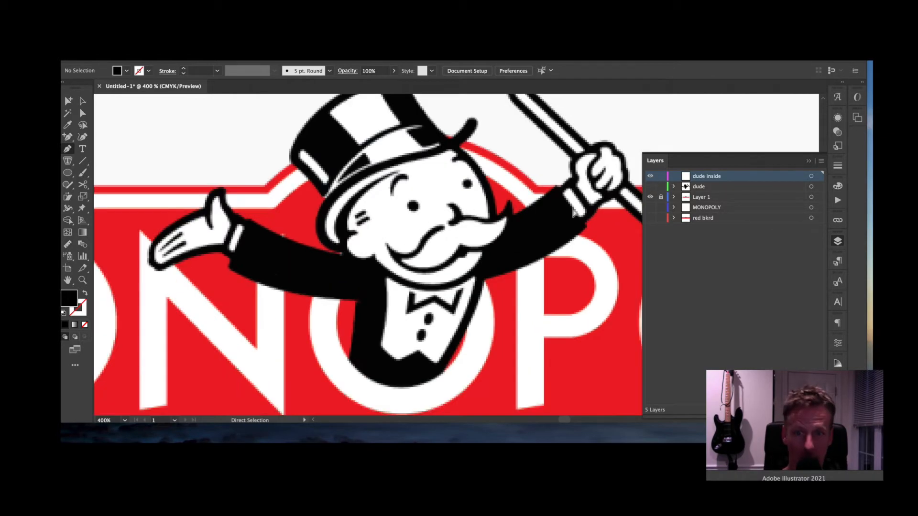
pyautogui.hotkey('ctrl', '+')
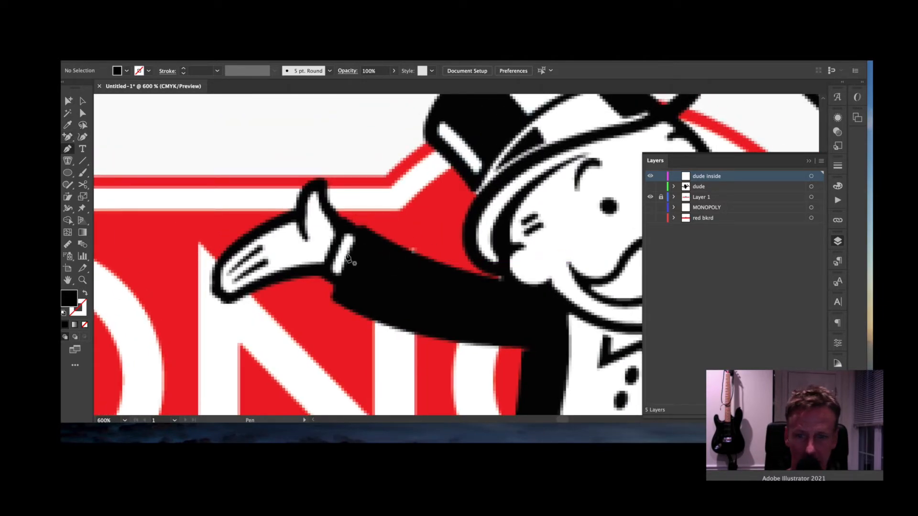
pyautogui.click(333, 236)
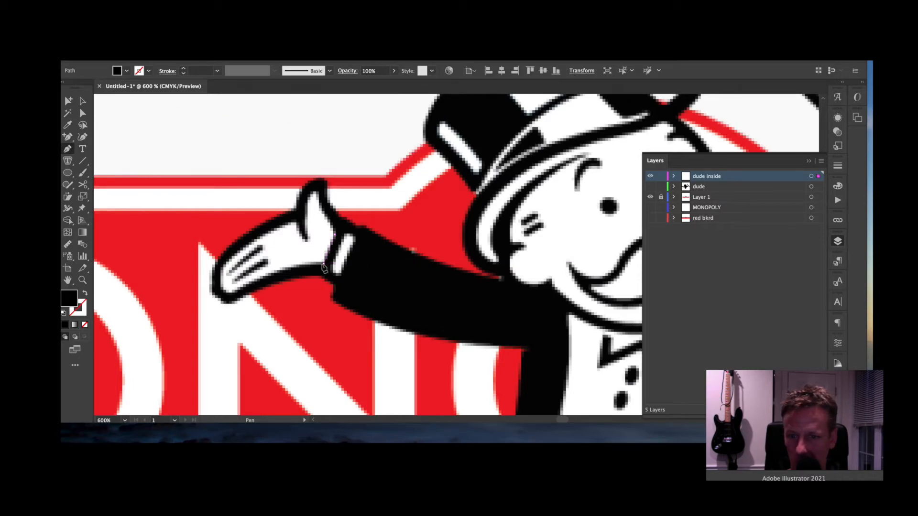
# - Trace the left hand and thumb, close the path at the wrist, and fill it white
pyautogui.click(324, 263)
pyautogui.moveTo(235, 295); pyautogui.dragTo(212, 311)
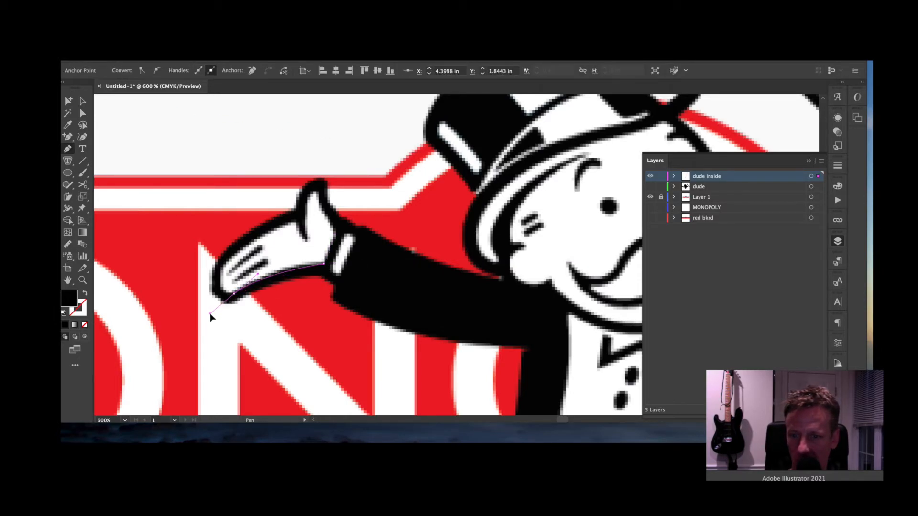
pyautogui.click(210, 291)
pyautogui.click(221, 268)
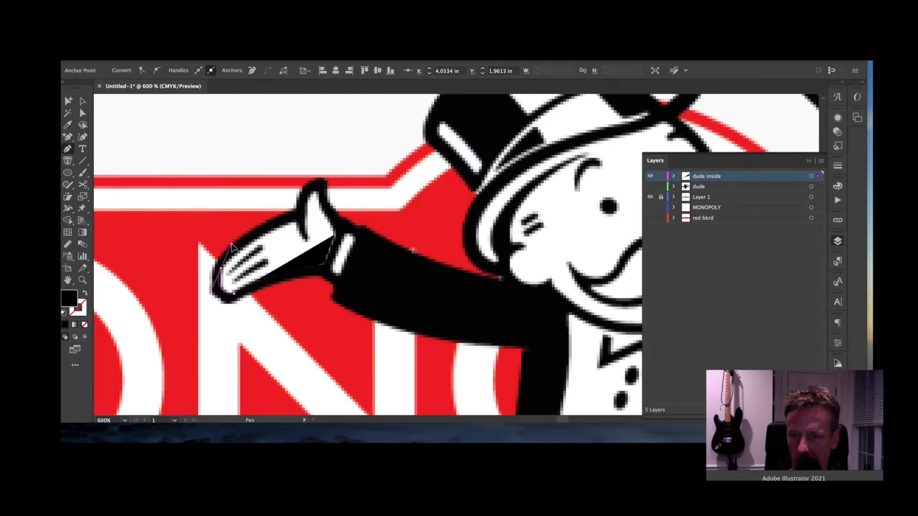
pyautogui.click(292, 221)
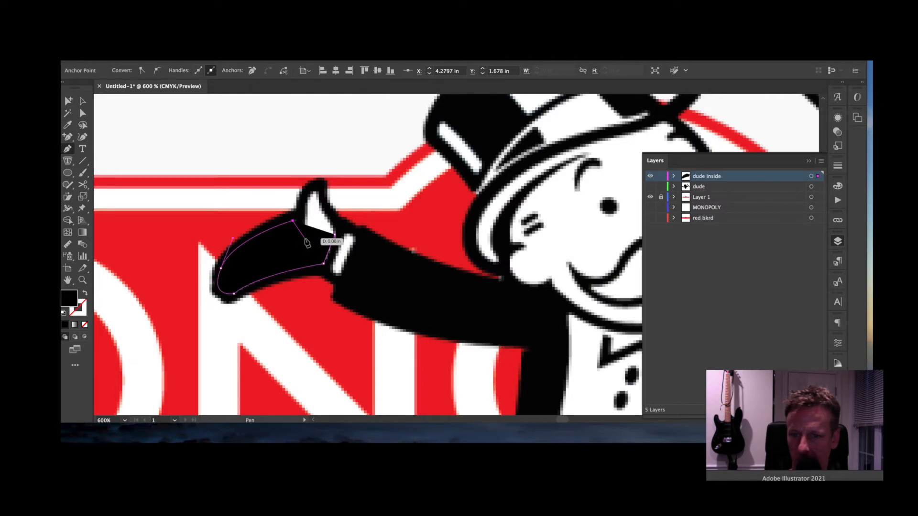
pyautogui.click(306, 240)
pyautogui.click(310, 191)
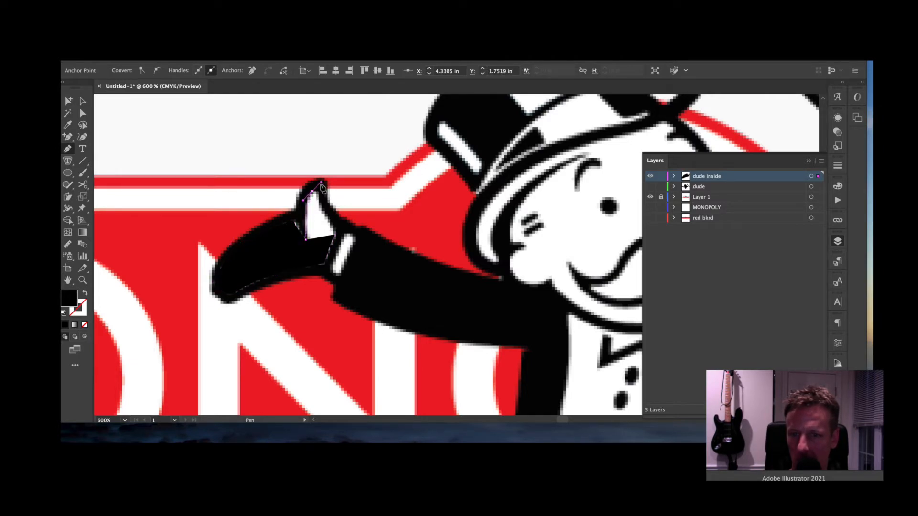
pyautogui.click(319, 203)
pyautogui.click(334, 234)
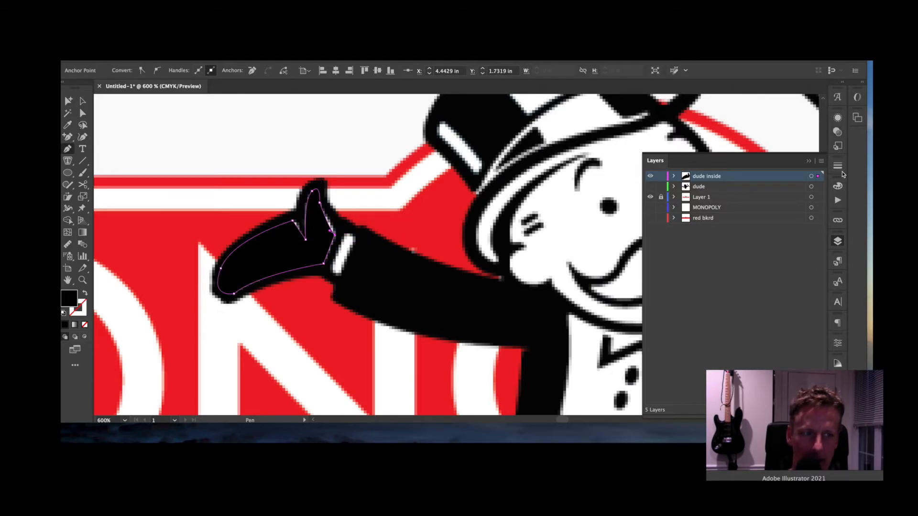
pyautogui.press('F6')
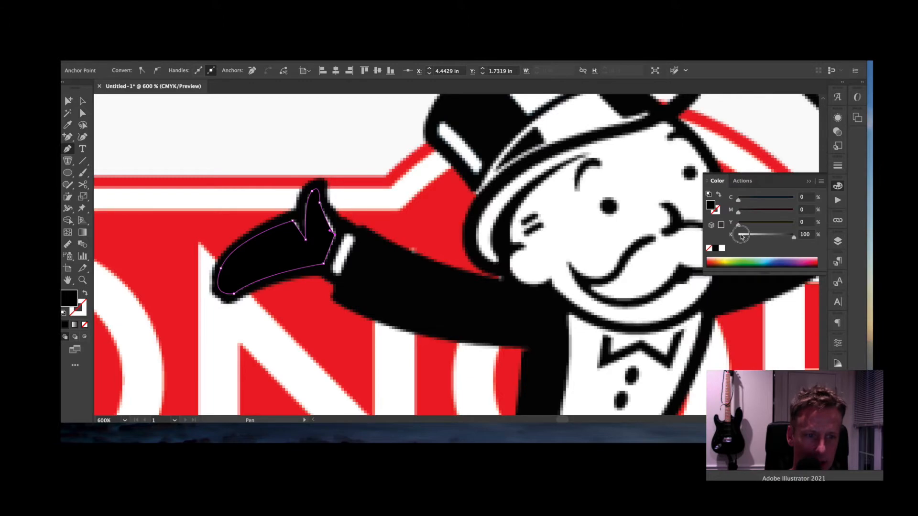
pyautogui.click(740, 235)
# - Deselect the hand and begin a cuff outline down the wrist's left edge
pyautogui.keyDown('super'); pyautogui.click(348, 243); pyautogui.keyUp('super')
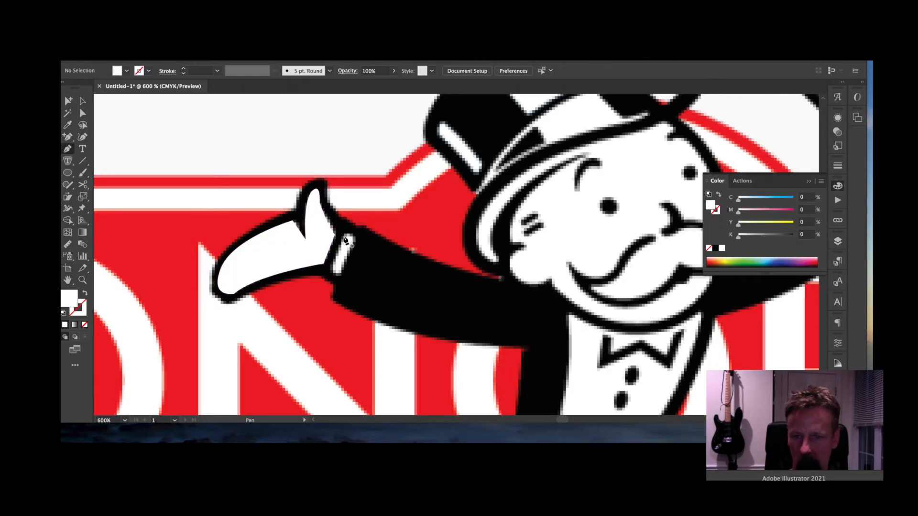
pyautogui.click(344, 236)
pyautogui.click(333, 267)
# - Close the cuff outline with curved bottom and top edges, then pan up to the hat
pyautogui.click(341, 275)
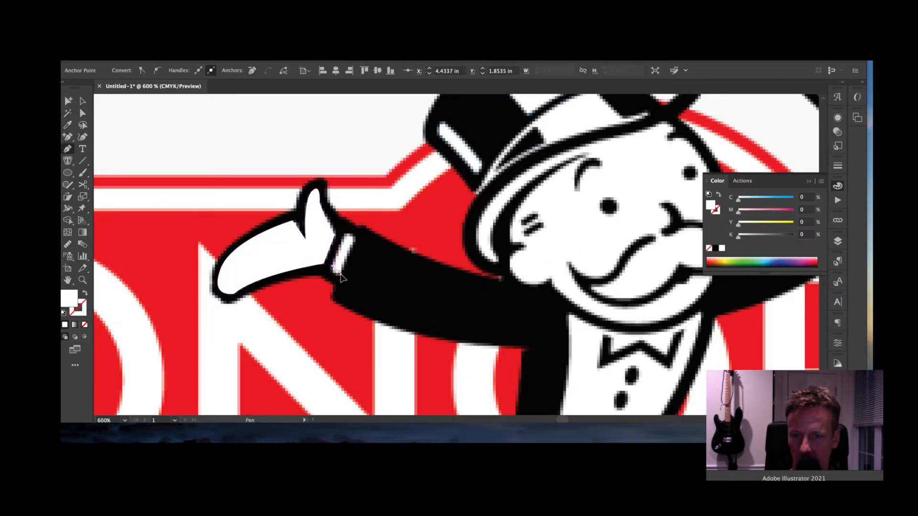
pyautogui.moveTo(350, 269); pyautogui.dragTo(351, 268)
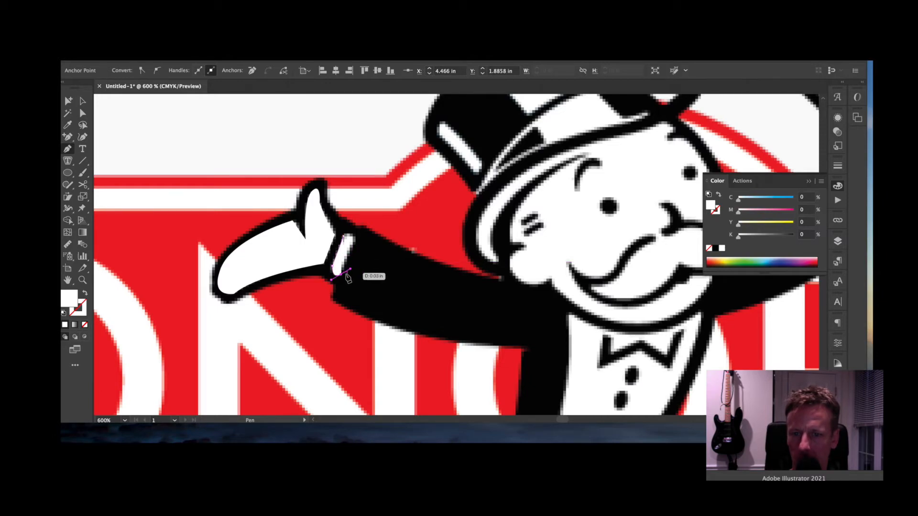
pyautogui.moveTo(347, 238)
pyautogui.mouseDown()
pyautogui.moveTo(354, 249)
pyautogui.moveTo(348, 233)
pyautogui.moveTo(334, 244)
pyautogui.mouseUp()
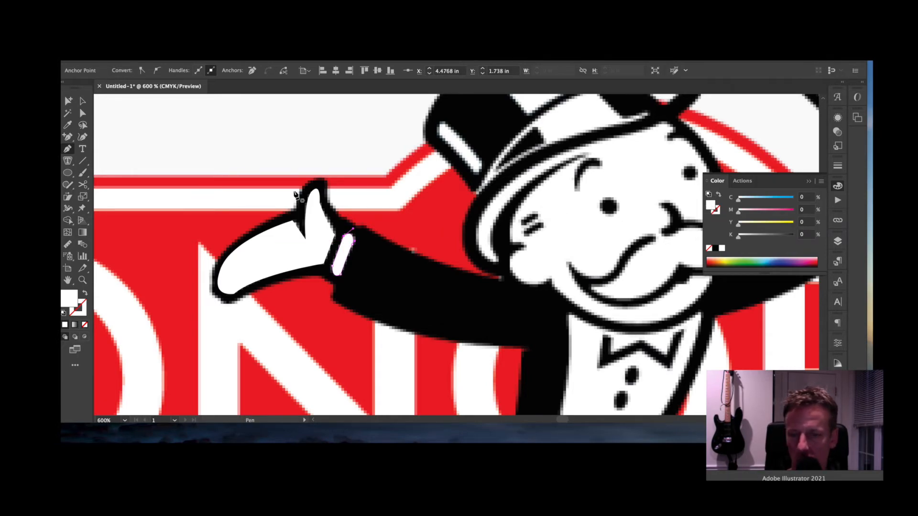
pyautogui.click(82, 102)
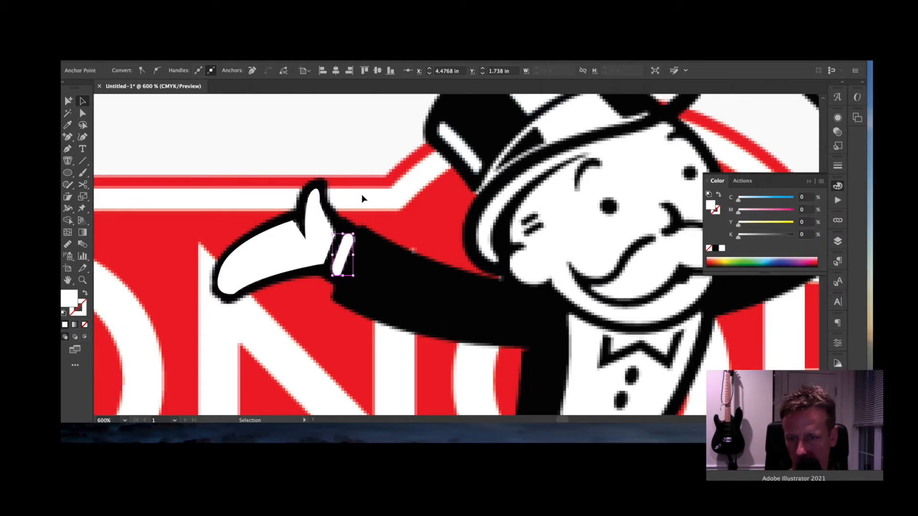
pyautogui.moveTo(437, 190); pyautogui.dragTo(390, 250)
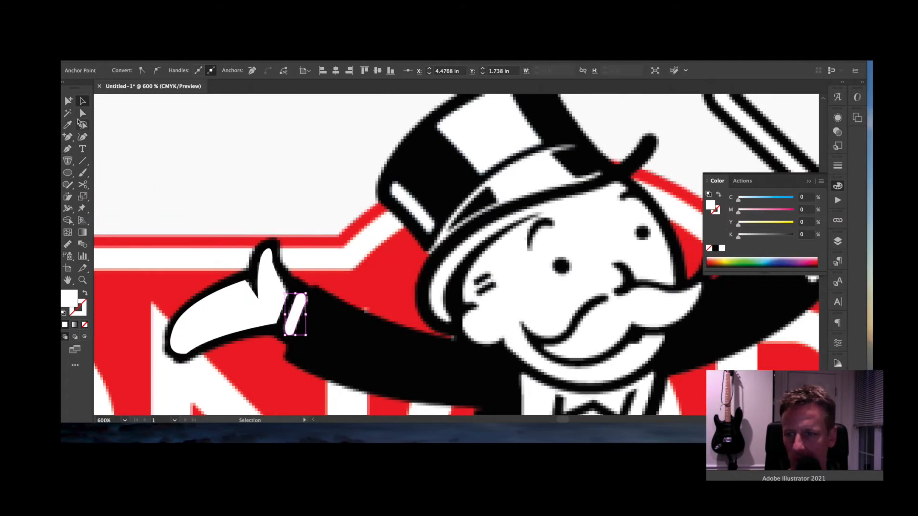
pyautogui.click(68, 149)
# - Trace and close the white stripe on the hat with a rounded lower tip, then deselect
pyautogui.click(433, 219)
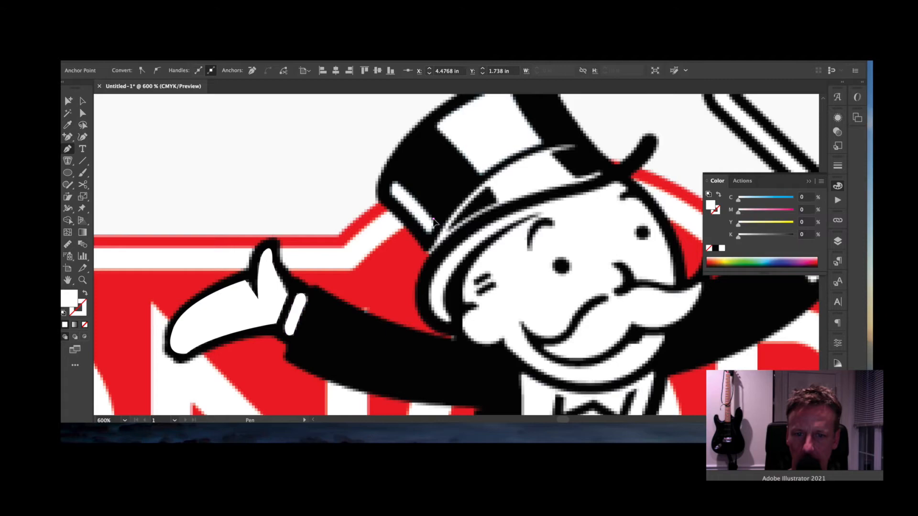
pyautogui.click(398, 185)
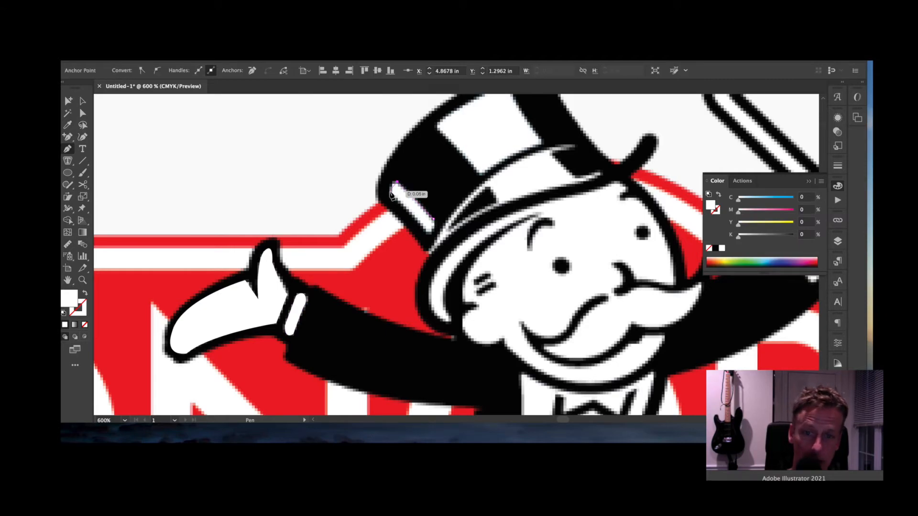
pyautogui.click(390, 193)
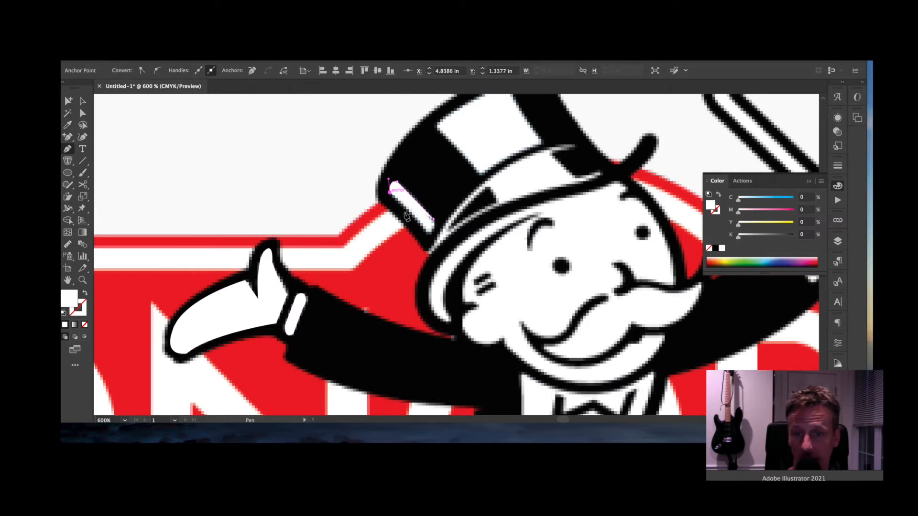
pyautogui.click(424, 228)
pyautogui.moveTo(434, 231); pyautogui.dragTo(441, 226)
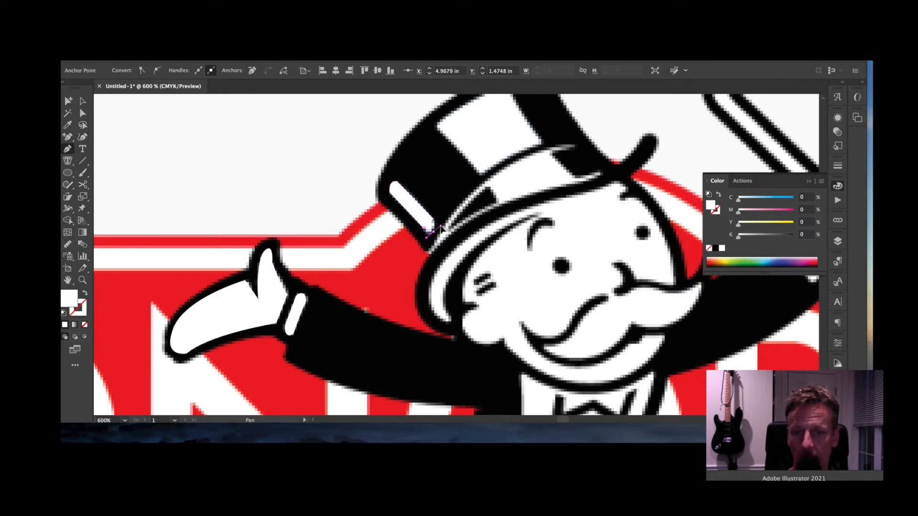
pyautogui.click(434, 221)
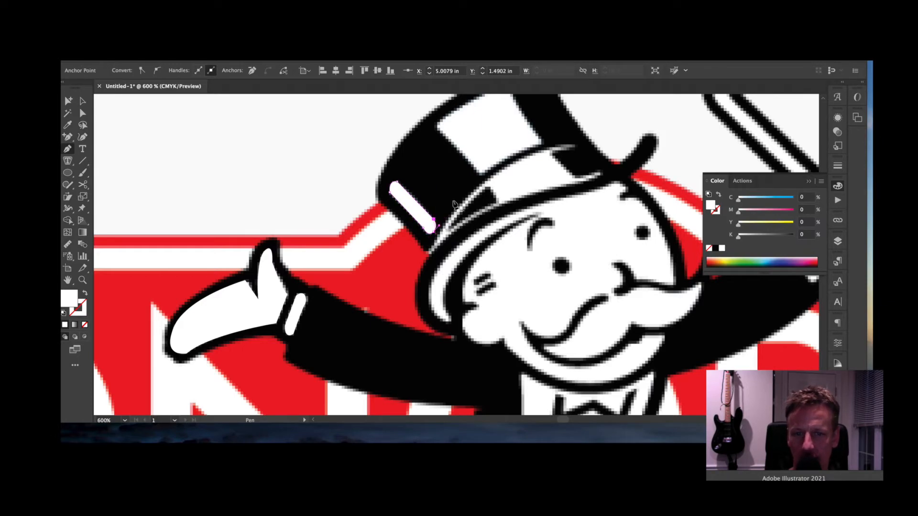
pyautogui.click(438, 130)
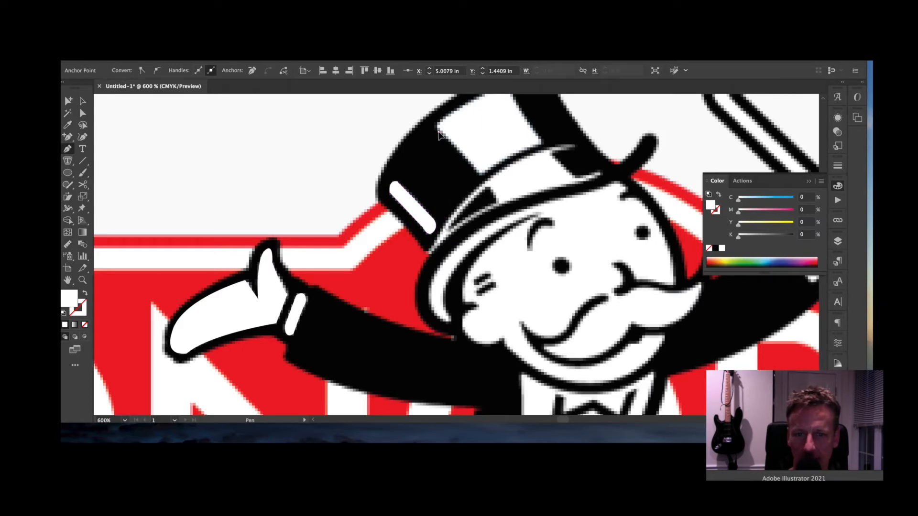
# - Trace the hat crown's white panel with curved edges, close it, and deselect
pyautogui.click(475, 169)
pyautogui.moveTo(477, 173); pyautogui.dragTo(485, 176)
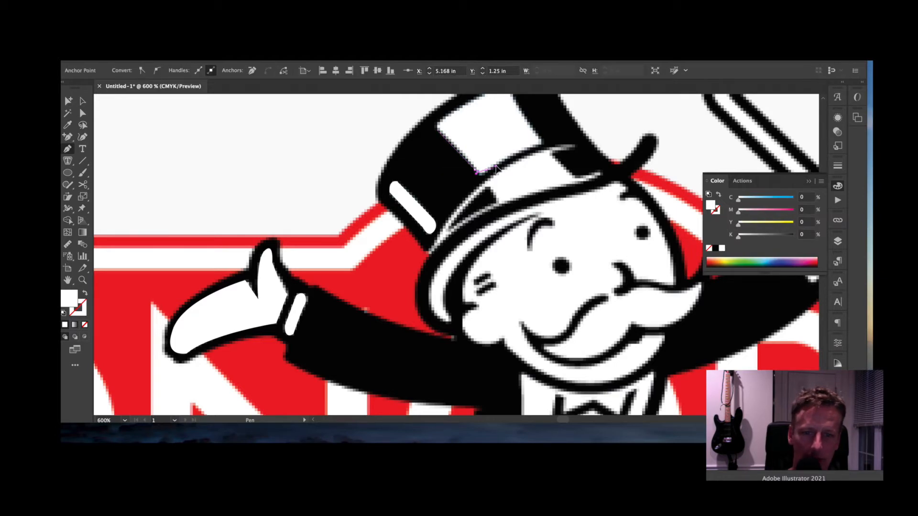
pyautogui.moveTo(497, 168); pyautogui.dragTo(602, 206)
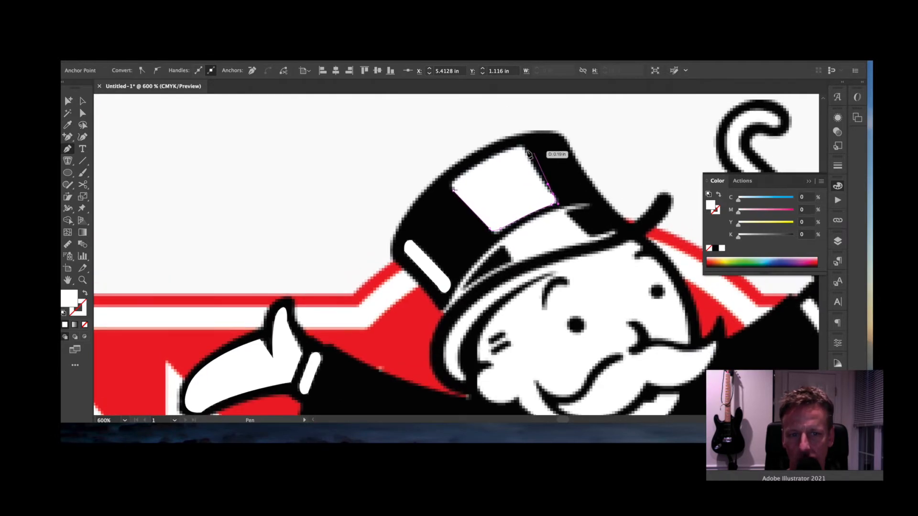
pyautogui.moveTo(527, 151); pyautogui.dragTo(454, 191)
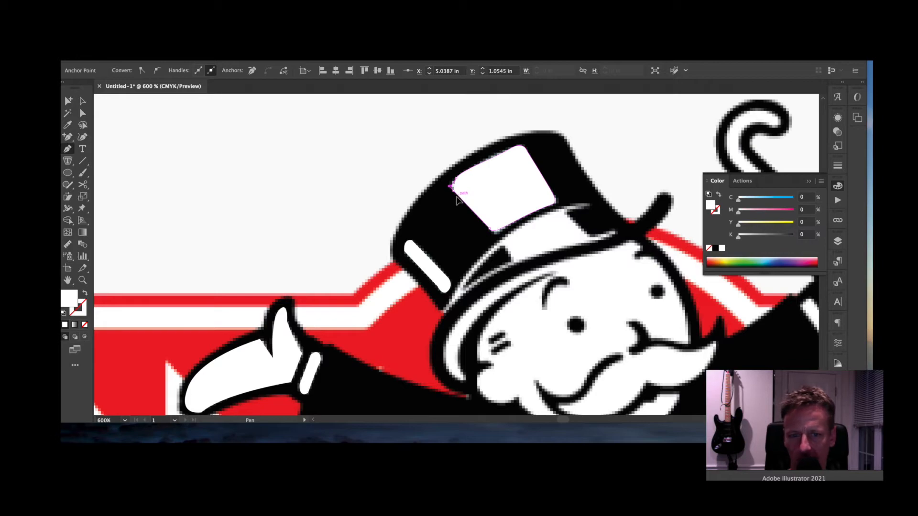
pyautogui.moveTo(452, 187); pyautogui.dragTo(458, 200)
pyautogui.keyDown('super'); pyautogui.click(388, 207); pyautogui.keyUp('super')
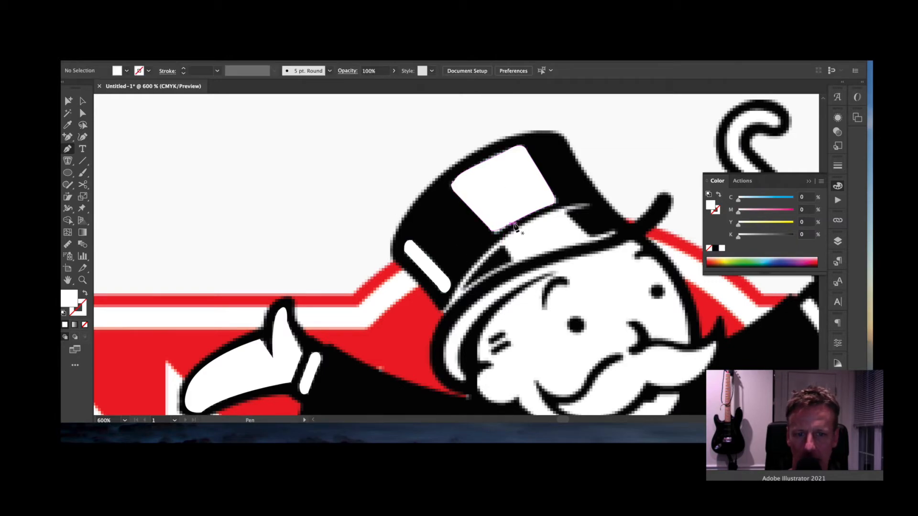
# - Start the brim highlight with a sharp corner and a curved lower edge
pyautogui.click(587, 204)
pyautogui.moveTo(445, 311); pyautogui.dragTo(417, 391)
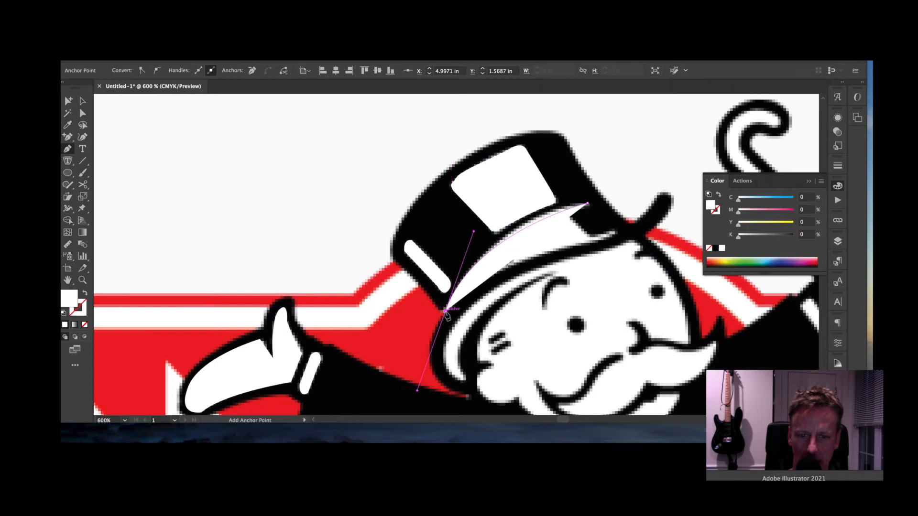
pyautogui.moveTo(497, 258); pyautogui.dragTo(535, 226)
pyautogui.press('super+z')
pyautogui.click(506, 246)
pyautogui.click(510, 260)
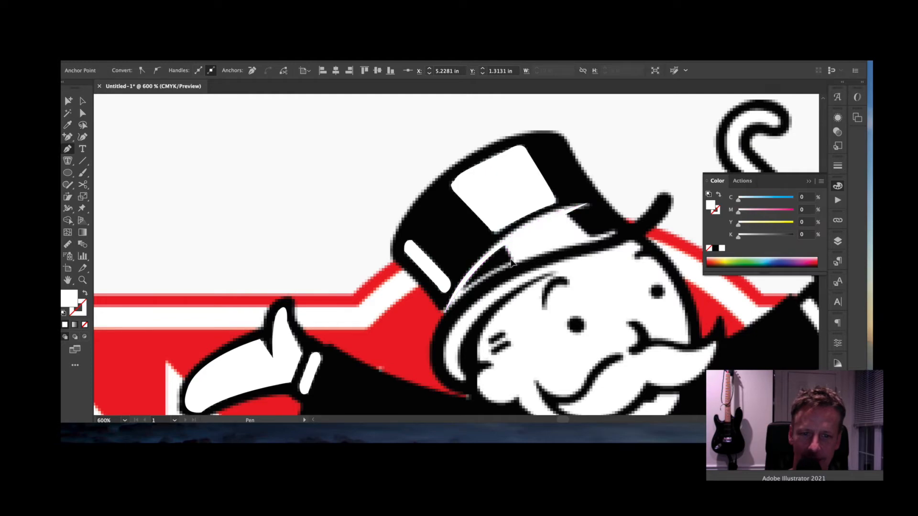
pyautogui.moveTo(511, 262); pyautogui.dragTo(461, 295)
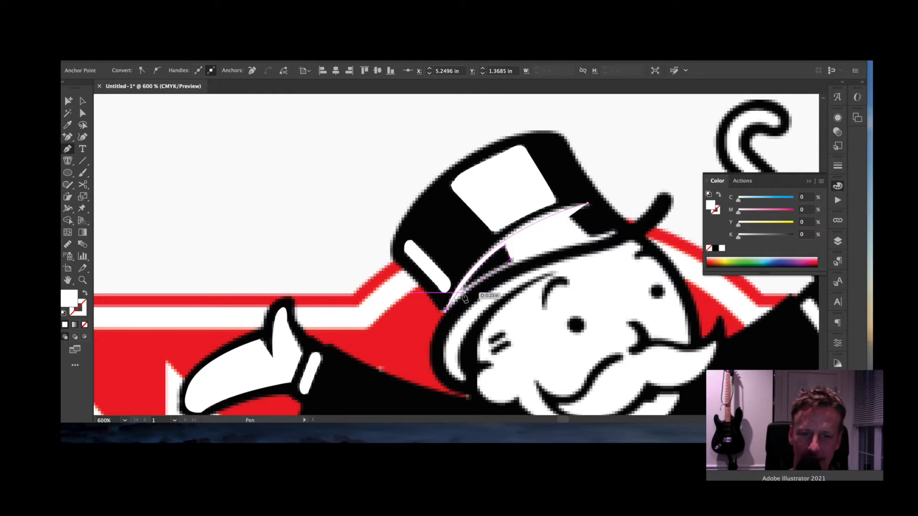
# - Extend the highlight to the brim's right end, close the shape, and deselect it
pyautogui.click(576, 247)
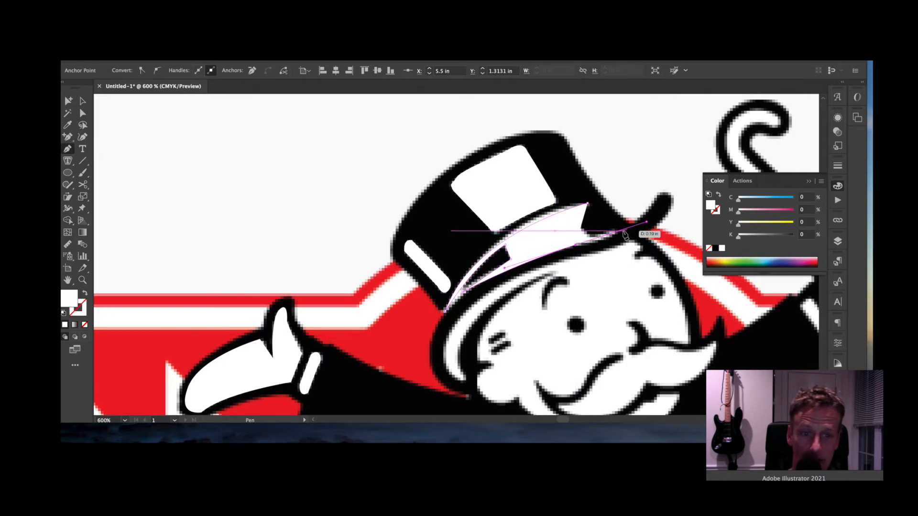
pyautogui.click(624, 226)
pyautogui.press('super+z')
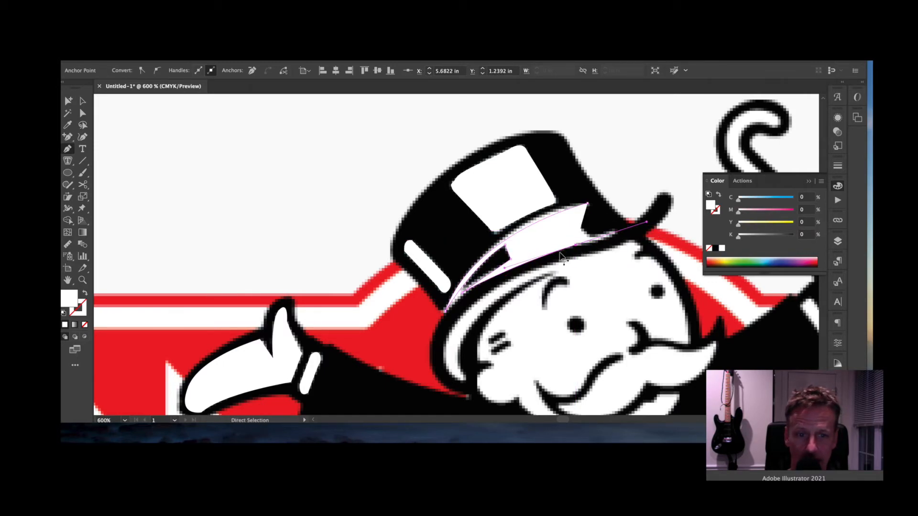
pyautogui.moveTo(611, 235); pyautogui.dragTo(626, 223)
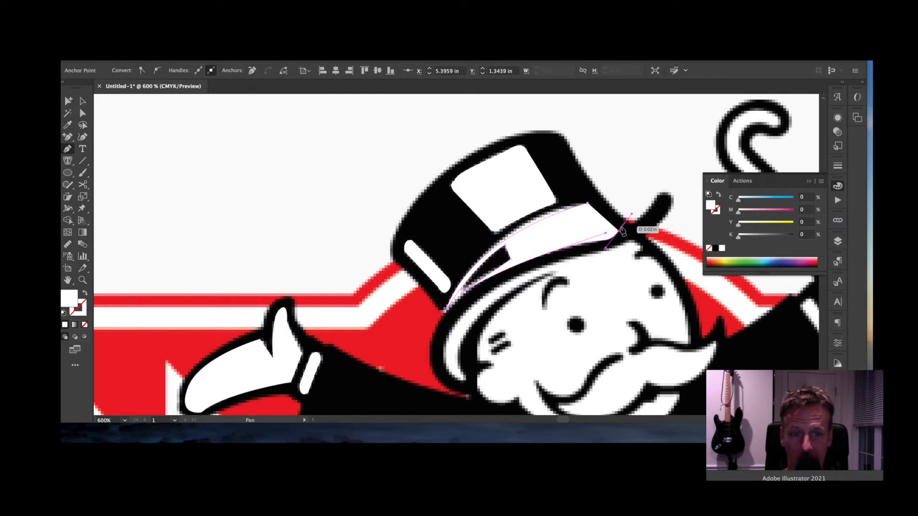
pyautogui.moveTo(600, 231); pyautogui.dragTo(591, 225)
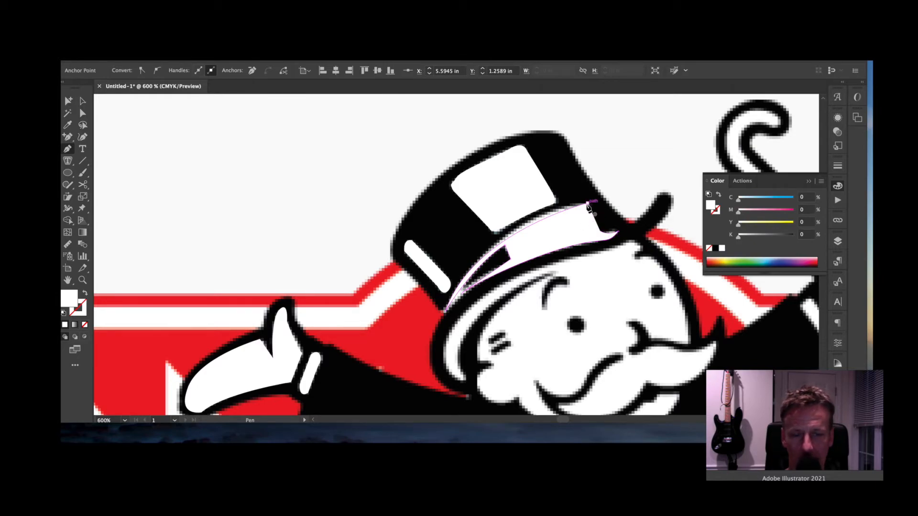
pyautogui.click(588, 204)
pyautogui.hotkey('ctrl', 'shift', 'a')
# - Begin a new outline under the hat brim curving down the face's left side
pyautogui.moveTo(582, 289); pyautogui.dragTo(518, 231)
pyautogui.click(554, 189)
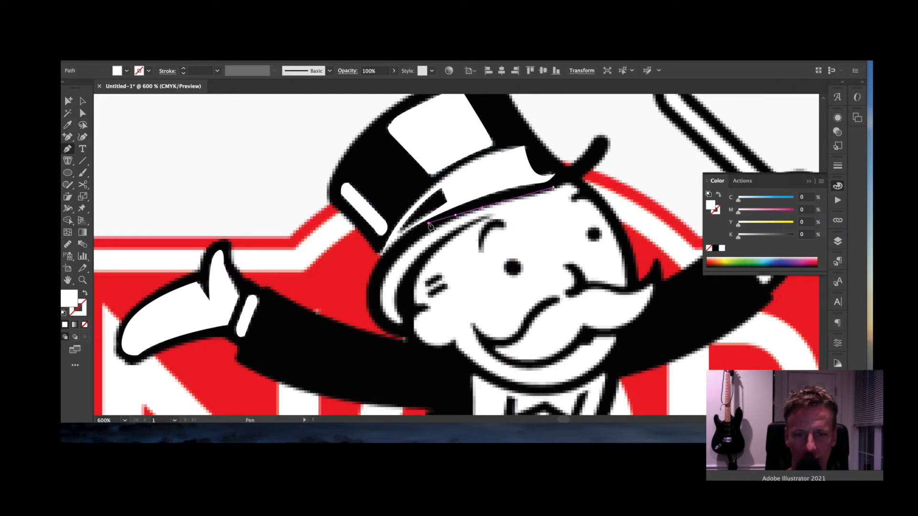
pyautogui.moveTo(382, 308); pyautogui.dragTo(396, 338)
# - Trace the face's left edge from under the hat brim down around the cheek's bulge
pyautogui.click(405, 323)
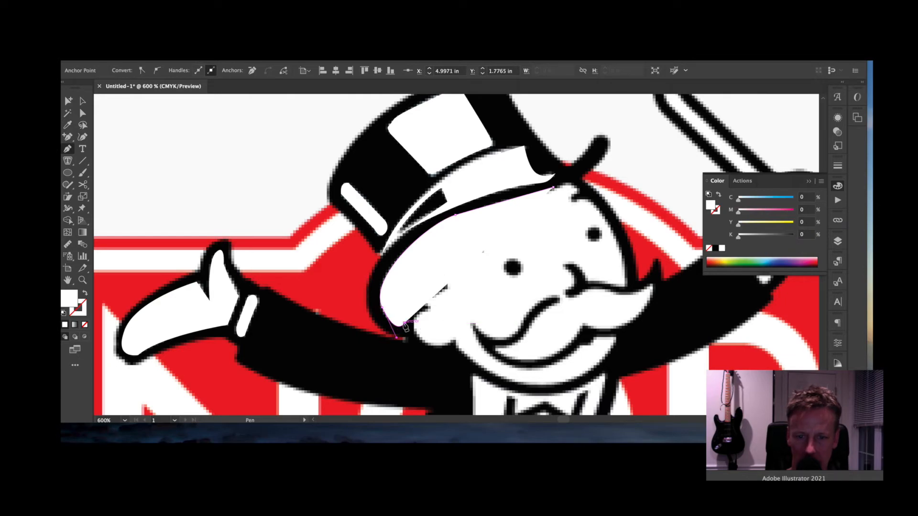
pyautogui.click(400, 280)
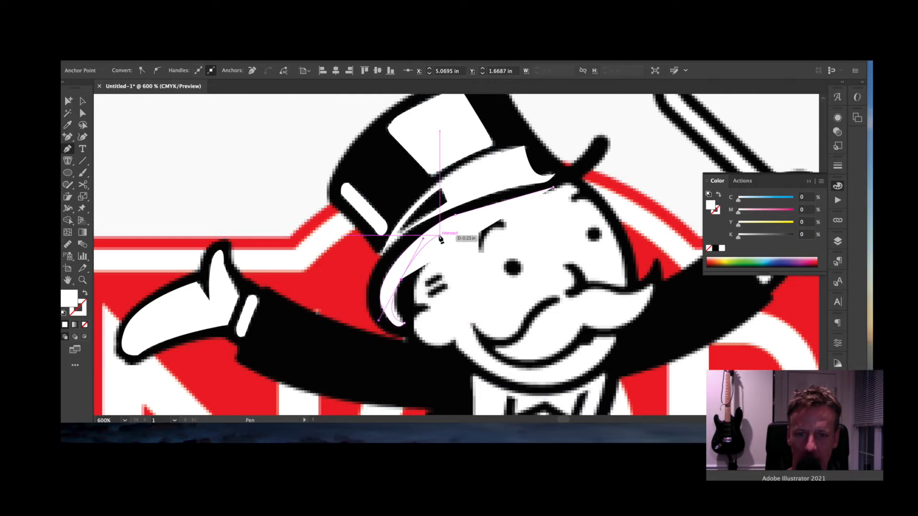
pyautogui.moveTo(462, 228); pyautogui.dragTo(495, 214)
pyautogui.press('super+z')
pyautogui.press('super+z')
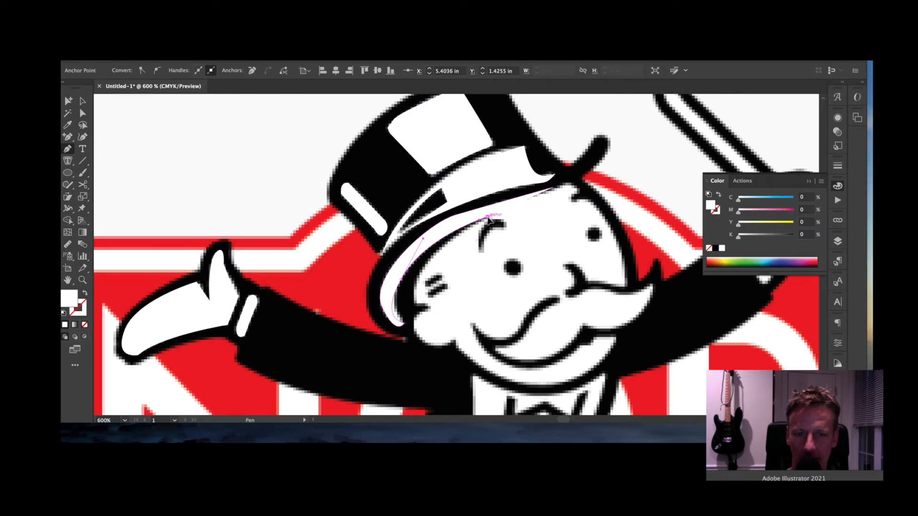
pyautogui.moveTo(412, 302); pyautogui.dragTo(417, 361)
pyautogui.click(414, 303)
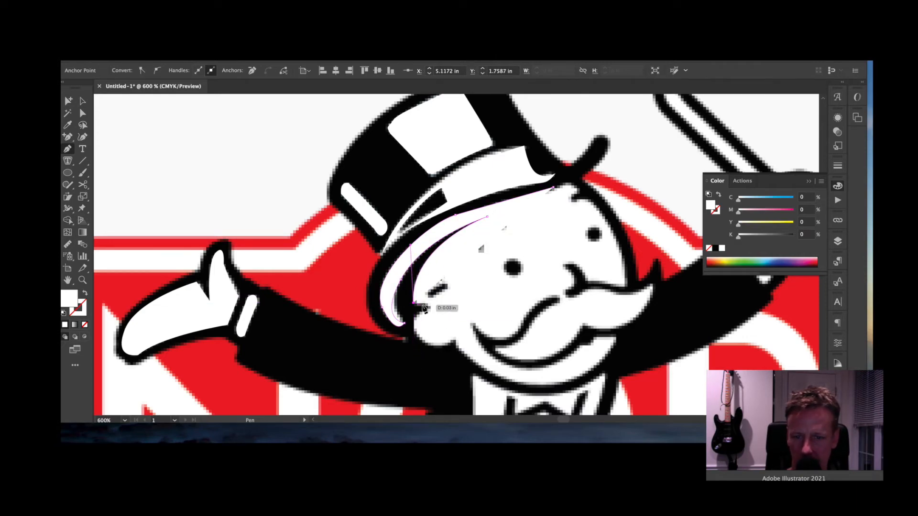
pyautogui.click(431, 306)
pyautogui.moveTo(418, 335); pyautogui.dragTo(430, 355)
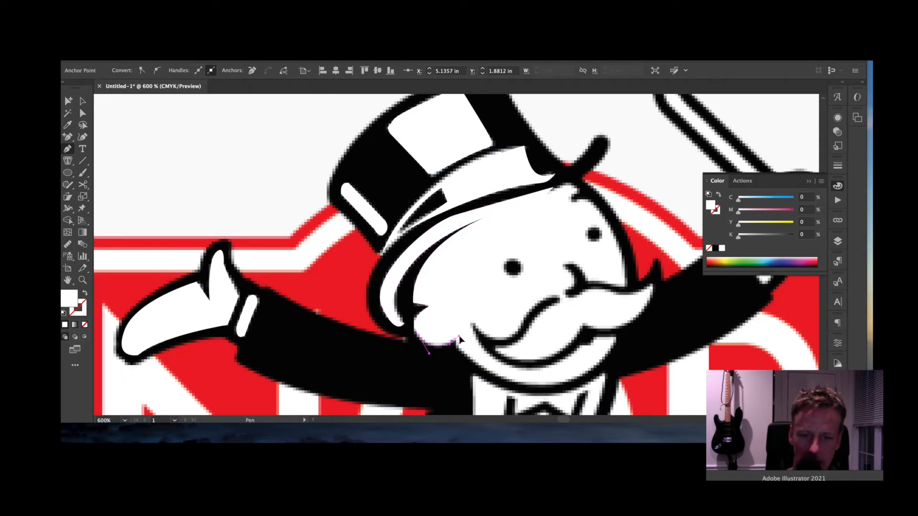
pyautogui.click(454, 340)
# - Curve the outline under the chin and up the jaw's right side, with the fill set to None
pyautogui.moveTo(553, 386); pyautogui.dragTo(630, 375)
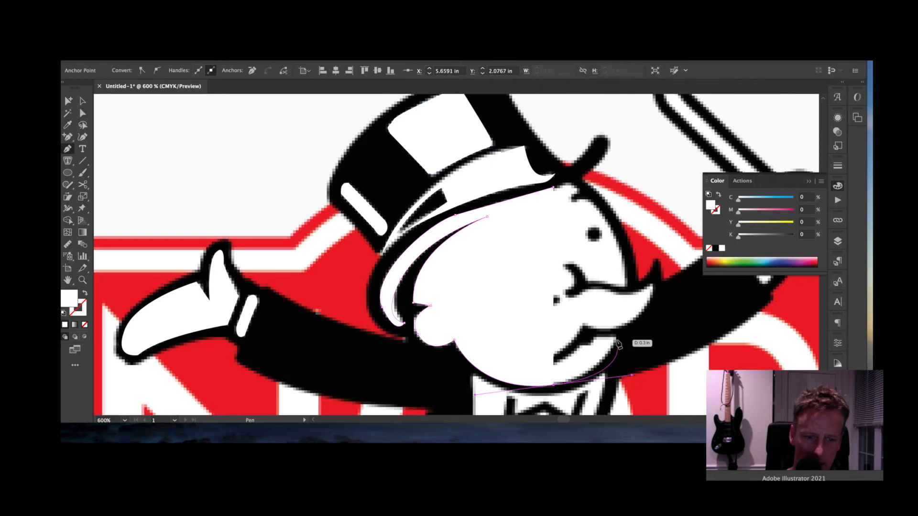
pyautogui.press('super+z')
pyautogui.moveTo(518, 383); pyautogui.dragTo(567, 385)
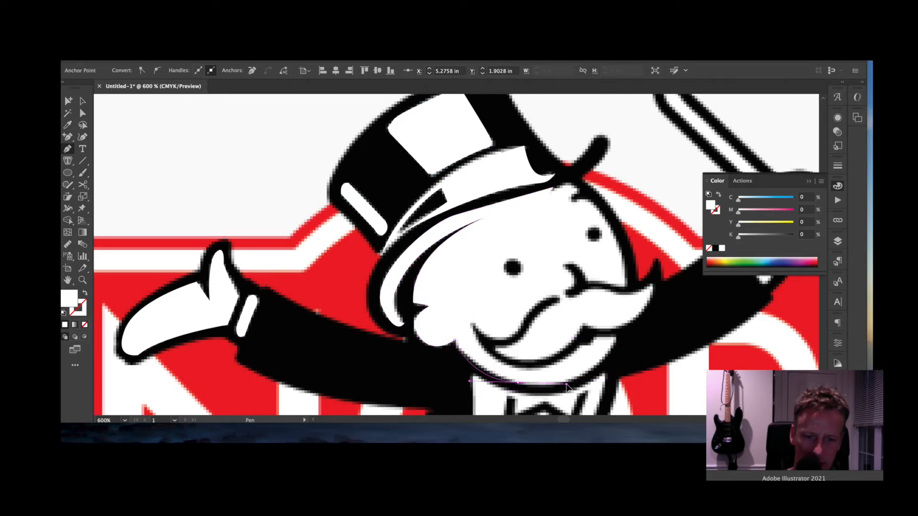
pyautogui.moveTo(616, 337); pyautogui.dragTo(629, 293)
pyautogui.click(616, 337)
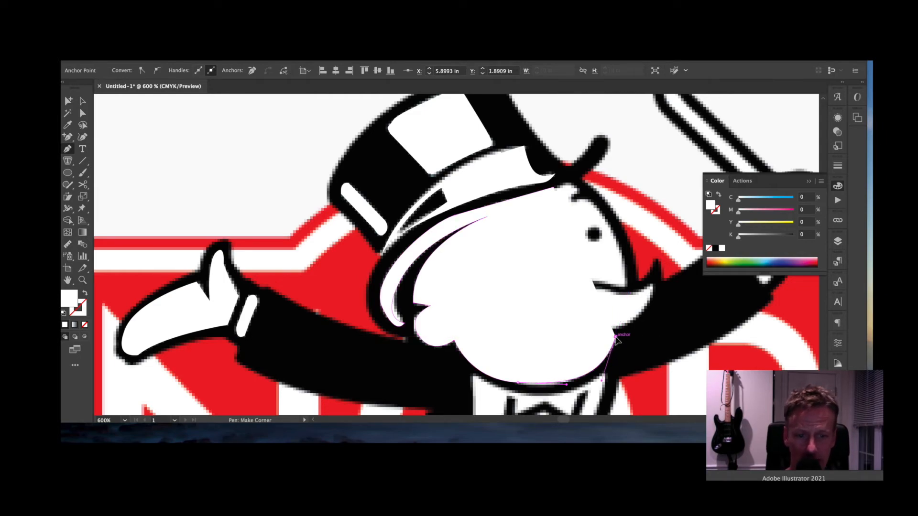
pyautogui.click(710, 206)
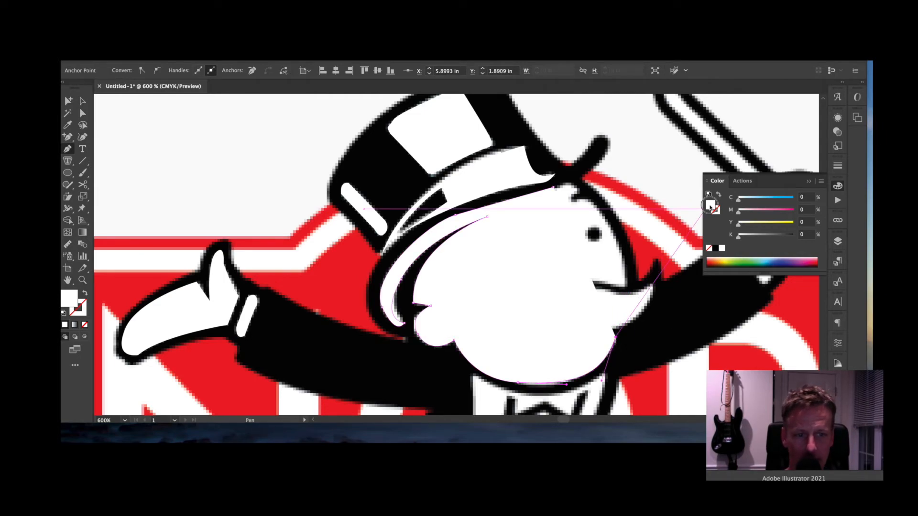
pyautogui.click(710, 249)
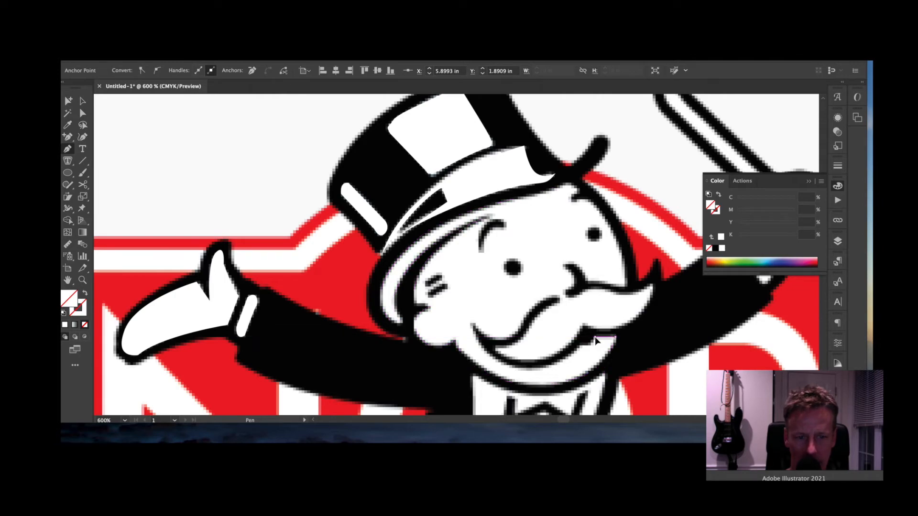
# - Extend the face outline from the jaw past the mouth's corner, curving up under the mustache
pyautogui.moveTo(595, 337); pyautogui.dragTo(531, 330)
pyautogui.click(490, 355)
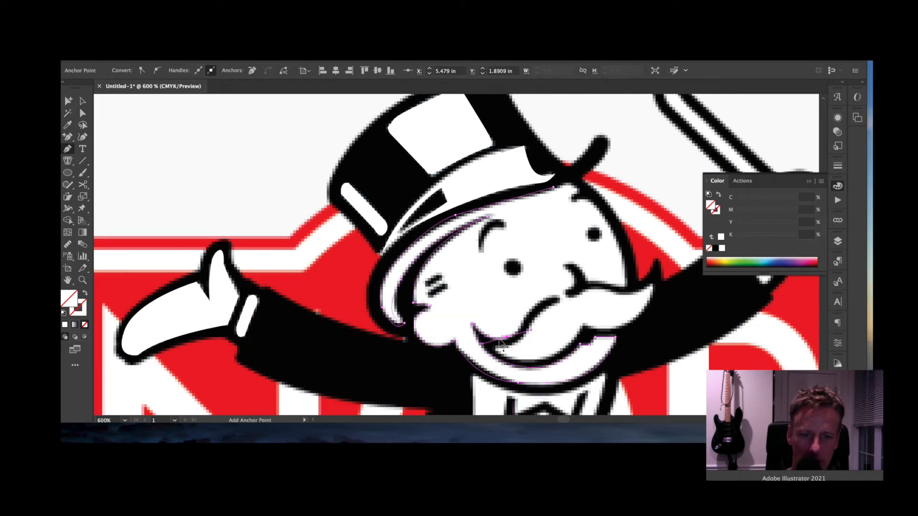
pyautogui.hotkey('ctrl', 'z')
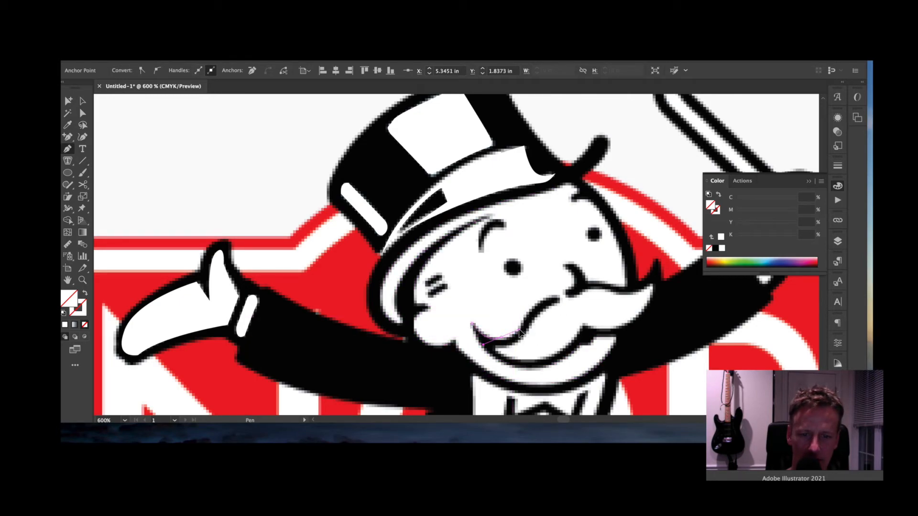
pyautogui.moveTo(523, 332); pyautogui.dragTo(537, 293)
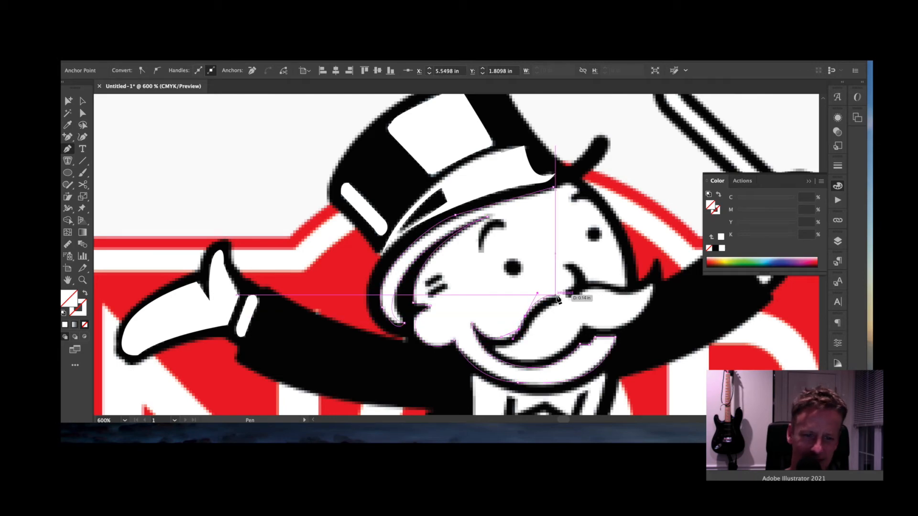
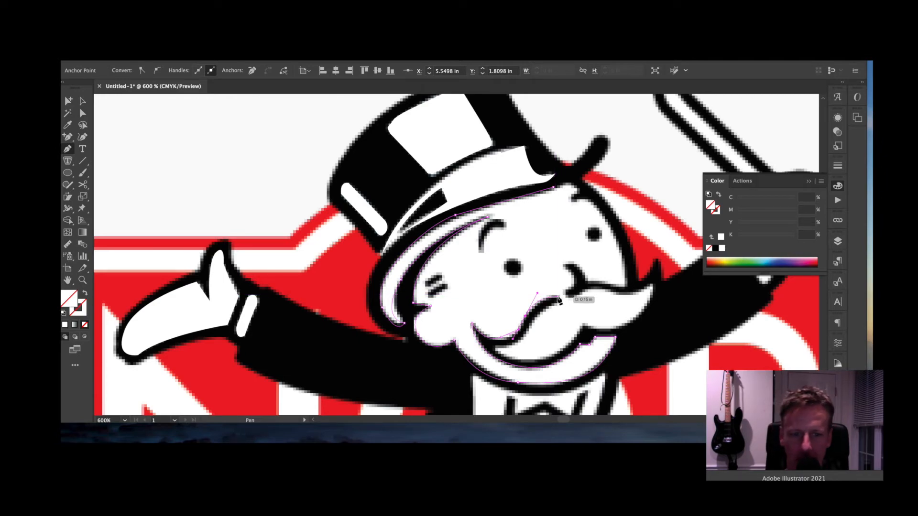
# - Trace the face outline around the nose and across the moustache, undoing a misplaced anchor
pyautogui.click(556, 295)
pyautogui.moveTo(556, 302); pyautogui.dragTo(649, 266)
pyautogui.click(497, 346)
pyautogui.click(651, 286)
pyautogui.moveTo(613, 293); pyautogui.dragTo(592, 266)
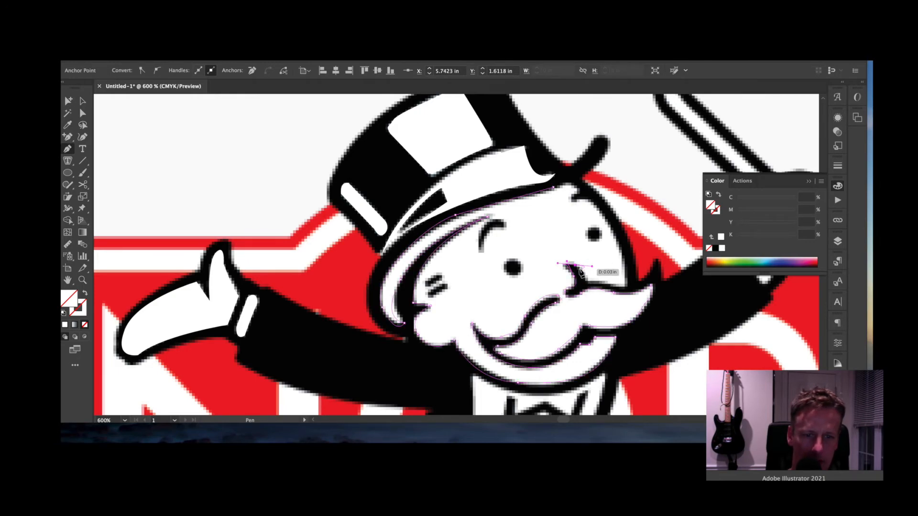
pyautogui.press('ctrl')
pyautogui.hotkey('ctrl', 'z')
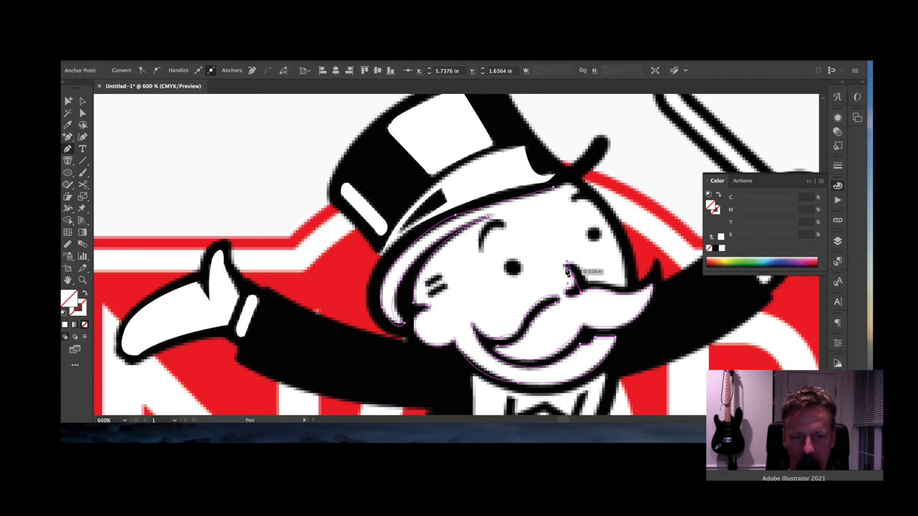
pyautogui.moveTo(566, 270); pyautogui.dragTo(579, 269)
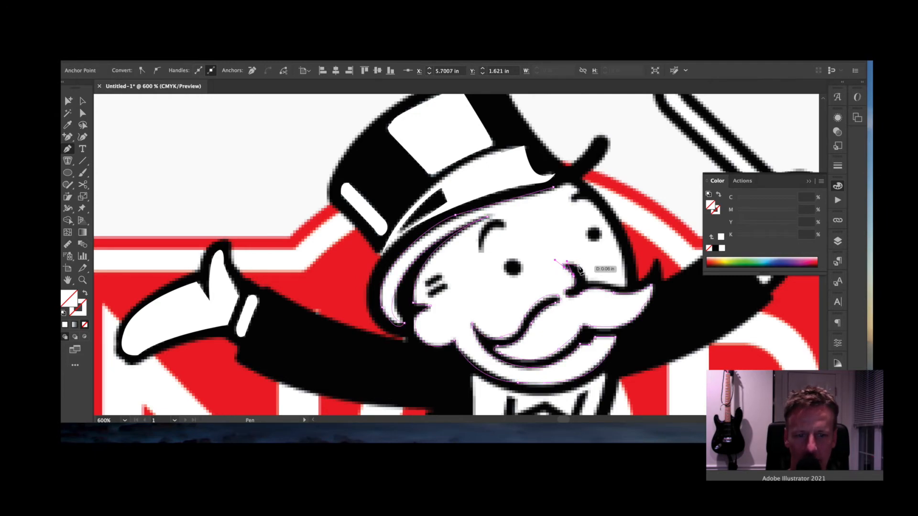
pyautogui.click(586, 281)
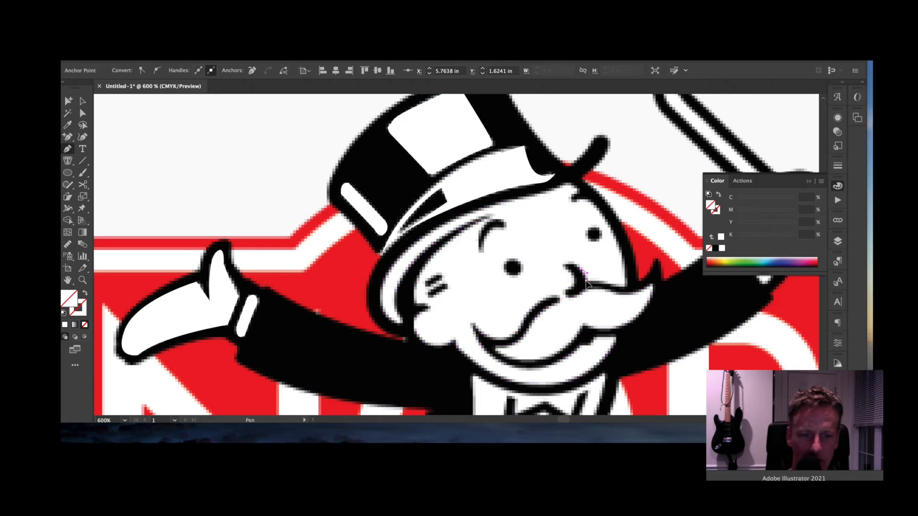
pyautogui.moveTo(609, 284); pyautogui.dragTo(660, 268)
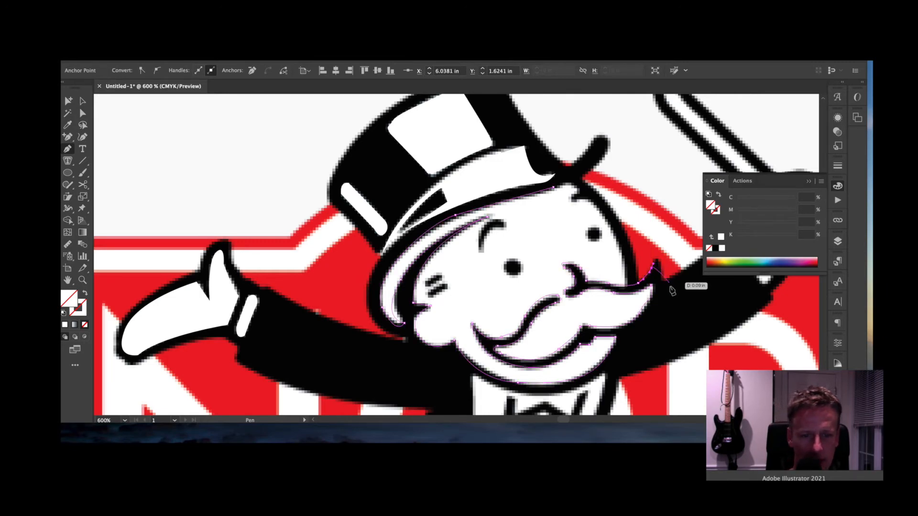
# - Carry the outline from the moustache end up along the hat brim
pyautogui.hscroll(4, 670, 292)
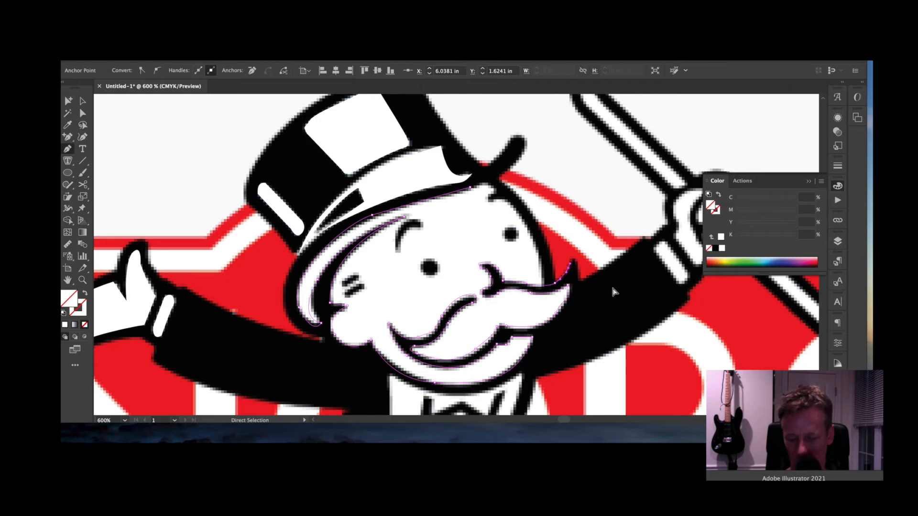
pyautogui.press('super+z')
pyautogui.press('super+z')
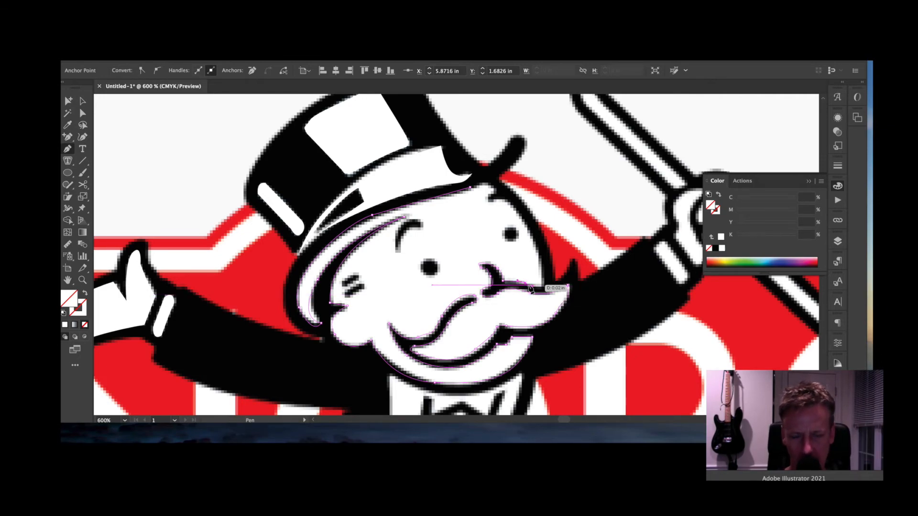
pyautogui.press('super+shift+z')
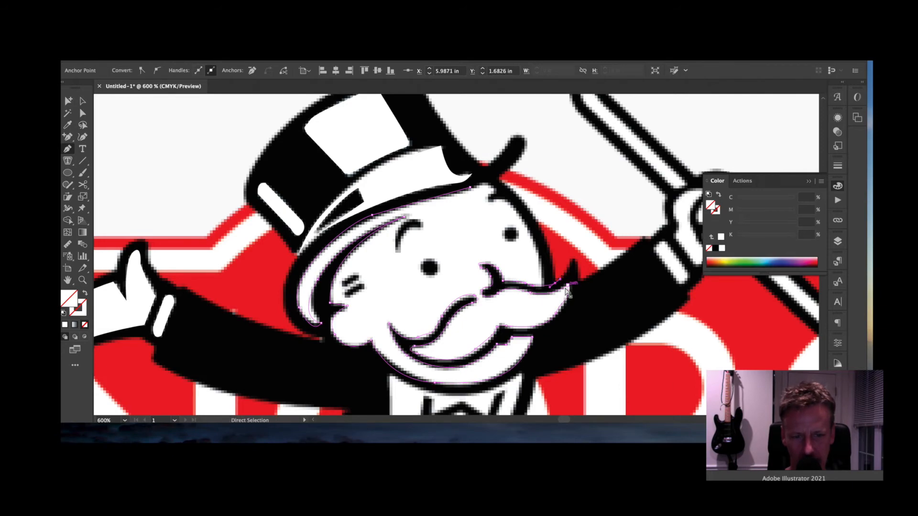
pyautogui.click(524, 283)
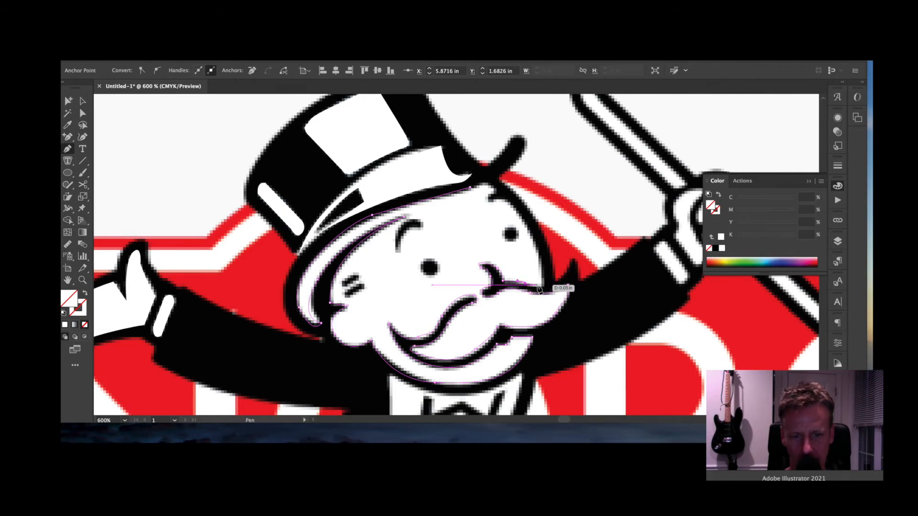
pyautogui.click(544, 284)
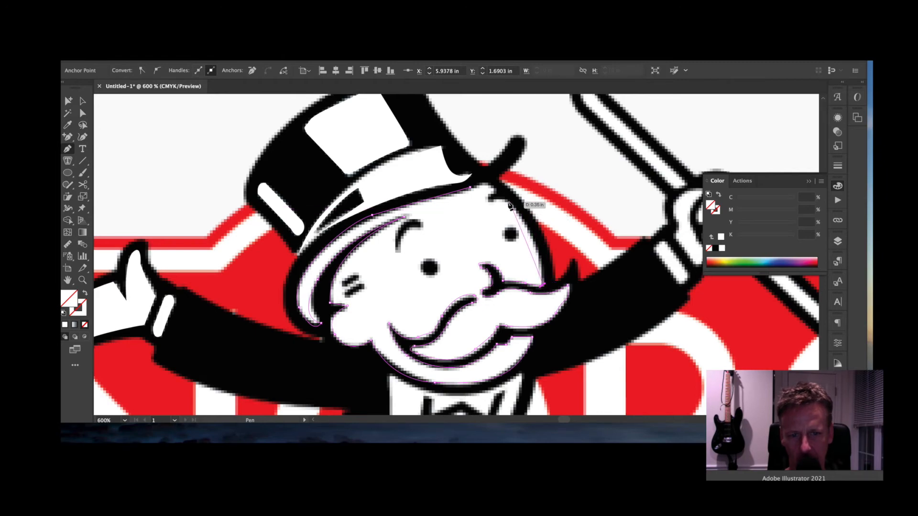
pyautogui.moveTo(527, 215); pyautogui.dragTo(452, 195)
pyautogui.click(492, 202)
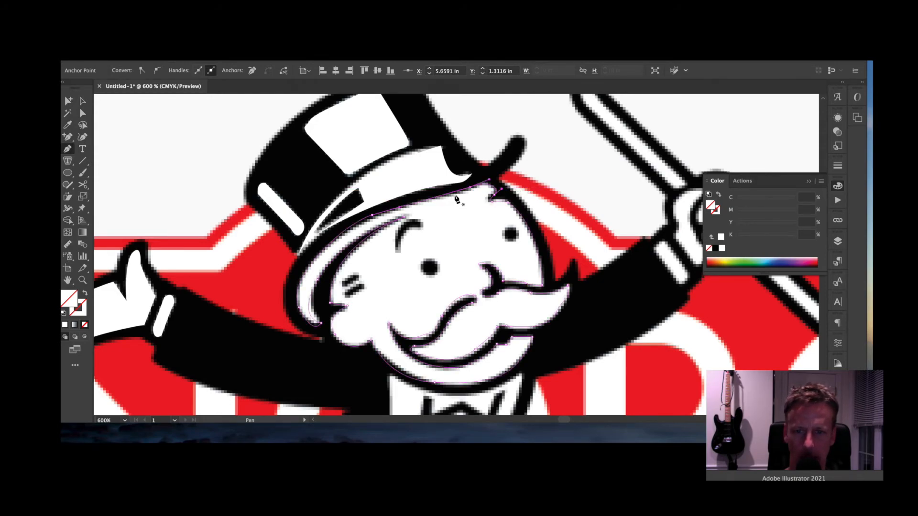
# - Fill the face shape white and trace a closed white cuff on the raised arm
pyautogui.click(722, 237)
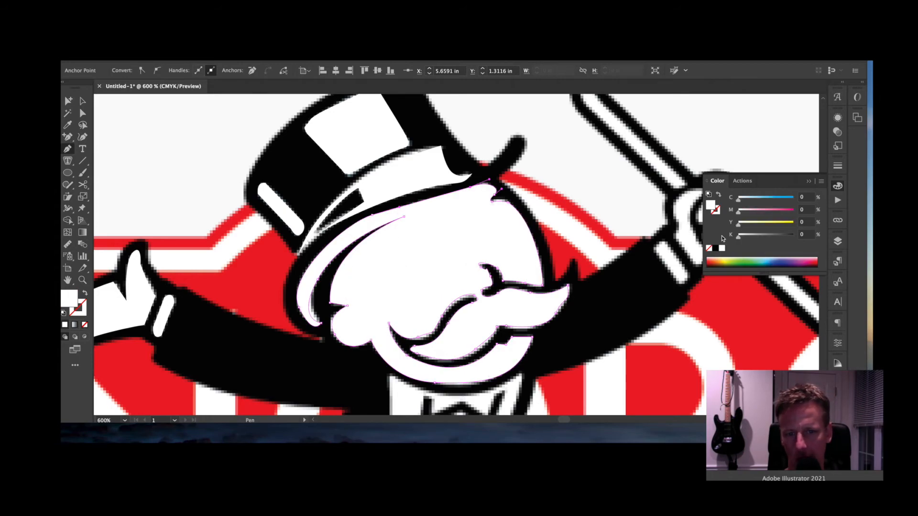
pyautogui.moveTo(559, 324); pyautogui.dragTo(475, 284)
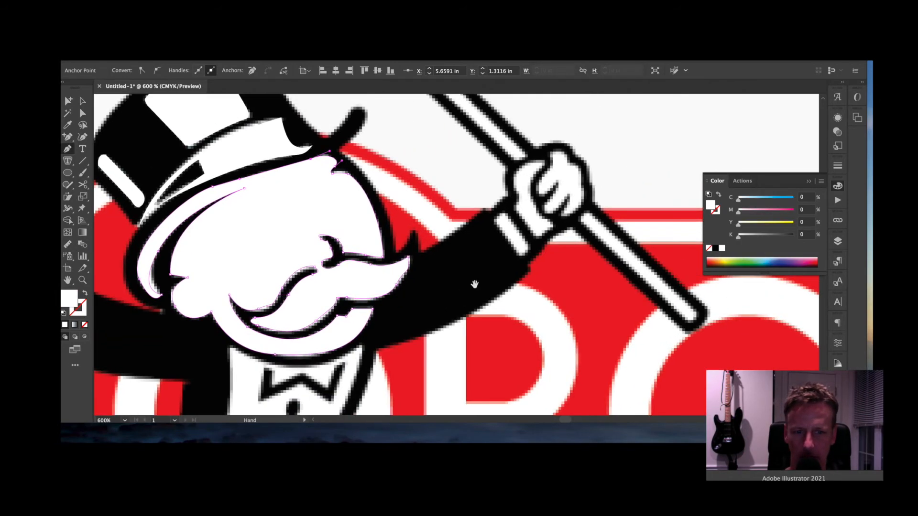
pyautogui.moveTo(501, 216); pyautogui.dragTo(496, 223)
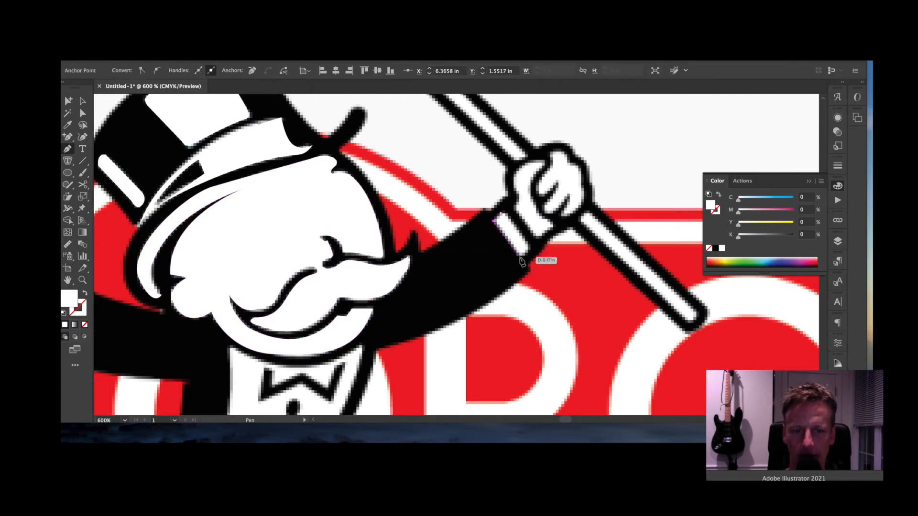
pyautogui.moveTo(521, 257); pyautogui.dragTo(531, 252)
pyautogui.click(530, 245)
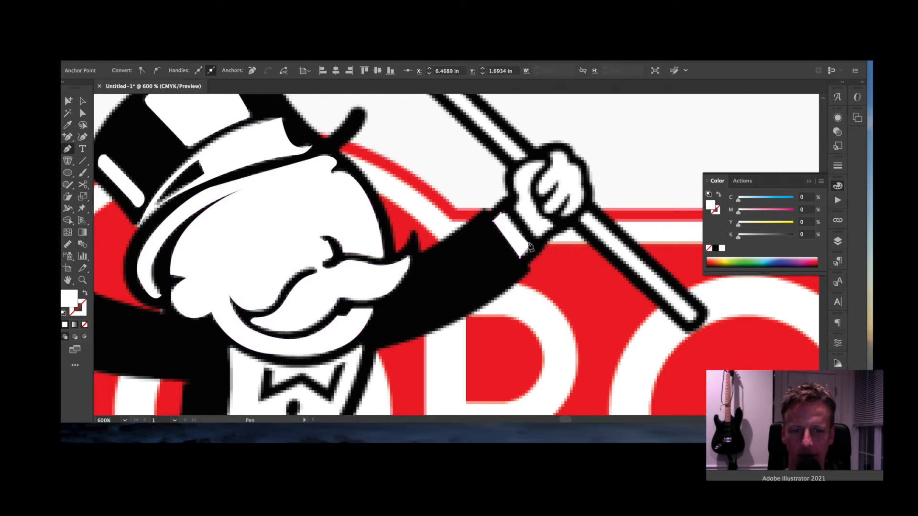
# - Trace a closed shape around the gloved hand's fingers and begin outlining the cane beside it
pyautogui.keyDown('super'); pyautogui.click(513, 207); pyautogui.keyUp('super')
pyautogui.click(514, 207)
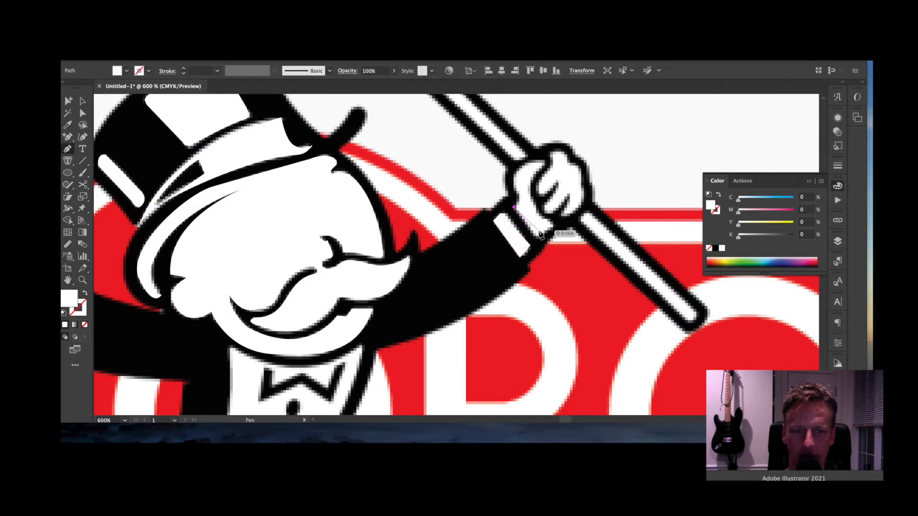
pyautogui.click(538, 238)
pyautogui.click(551, 225)
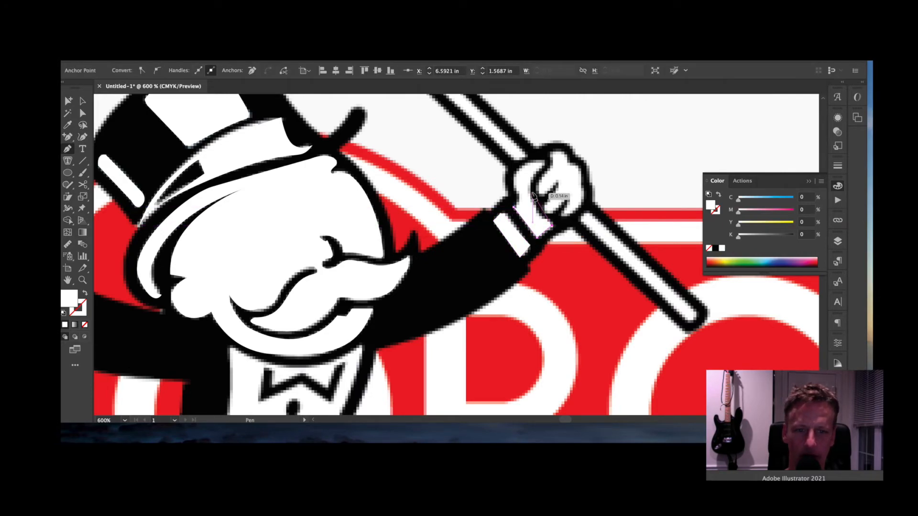
pyautogui.moveTo(530, 185); pyautogui.dragTo(516, 205)
pyautogui.click(544, 163)
pyautogui.click(515, 209)
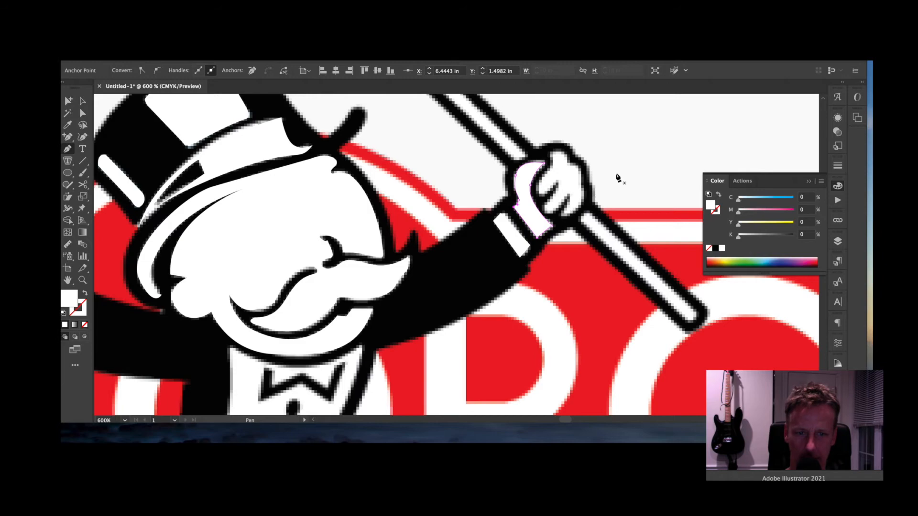
pyautogui.moveTo(552, 156)
pyautogui.mouseDown()
pyautogui.moveTo(543, 196)
pyautogui.moveTo(559, 176)
pyautogui.moveTo(546, 209)
pyautogui.moveTo(558, 216)
pyautogui.moveTo(568, 195)
pyautogui.moveTo(561, 214)
pyautogui.moveTo(582, 216)
pyautogui.moveTo(590, 190)
pyautogui.moveTo(574, 166)
pyautogui.moveTo(536, 159)
pyautogui.mouseUp()
pyautogui.click(569, 161)
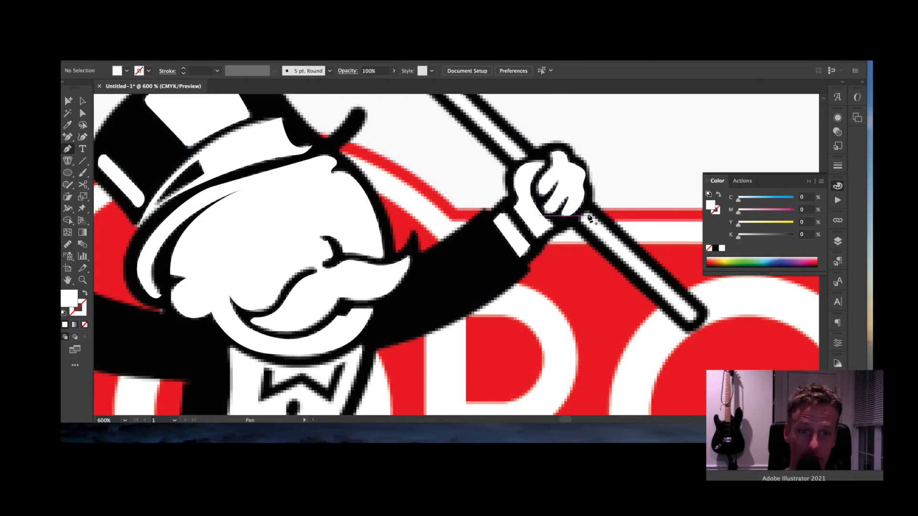
# - Outline the cane's pole down to its lower end and back up to the top
pyautogui.moveTo(581, 217); pyautogui.dragTo(672, 306)
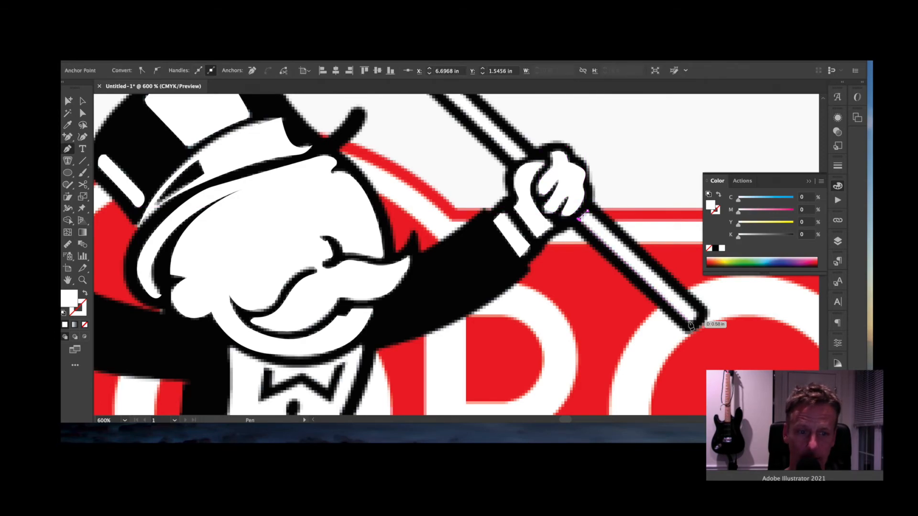
pyautogui.click(689, 321)
pyautogui.click(697, 313)
pyautogui.click(588, 210)
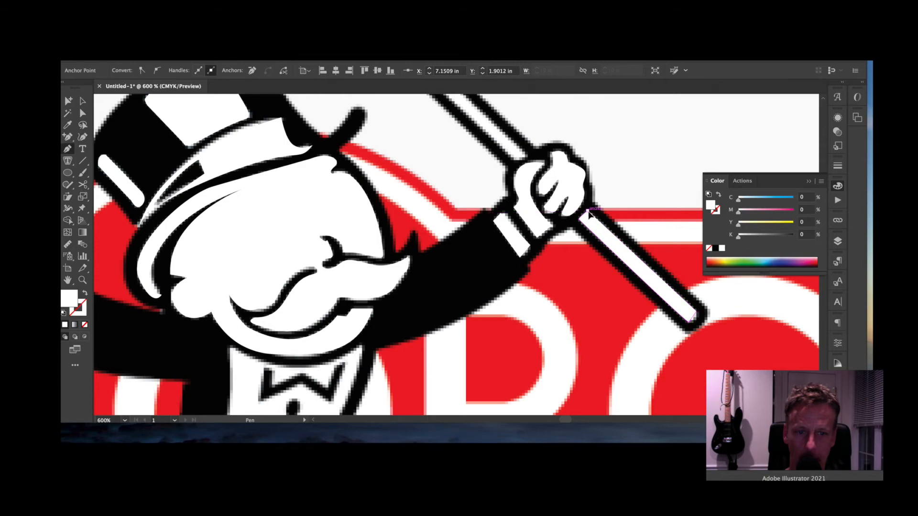
pyautogui.press('space')
pyautogui.moveTo(557, 149); pyautogui.dragTo(578, 245)
# - Trace around the cane's curved crook and close the shape beside the hand
pyautogui.click(549, 252)
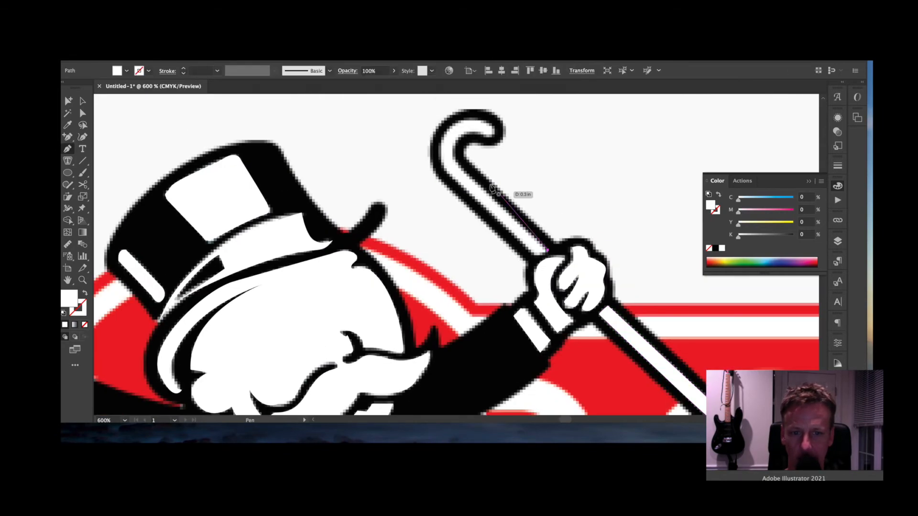
pyautogui.click(457, 159)
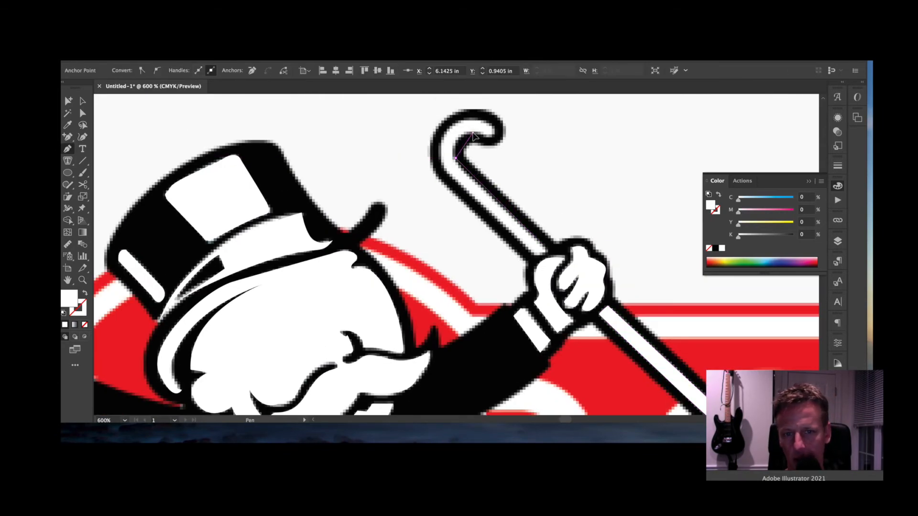
pyautogui.click(500, 135)
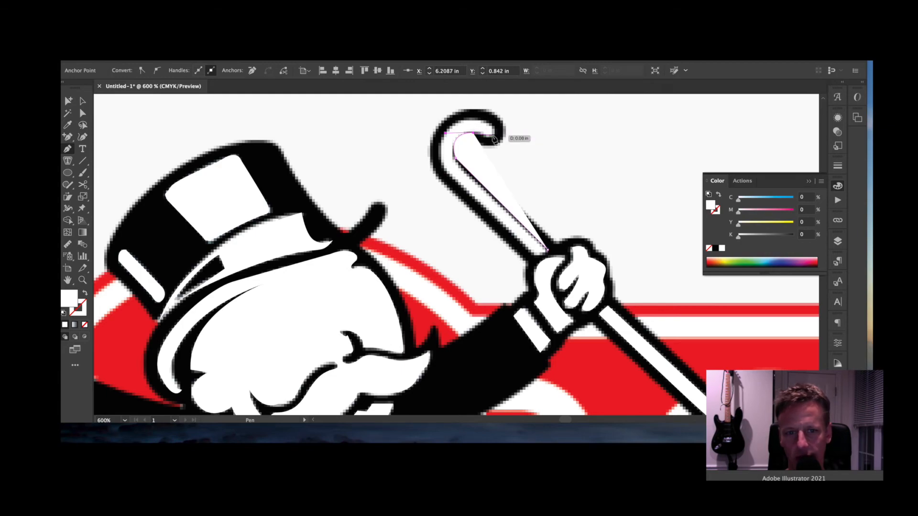
pyautogui.moveTo(496, 131); pyautogui.dragTo(438, 150)
pyautogui.click(477, 120)
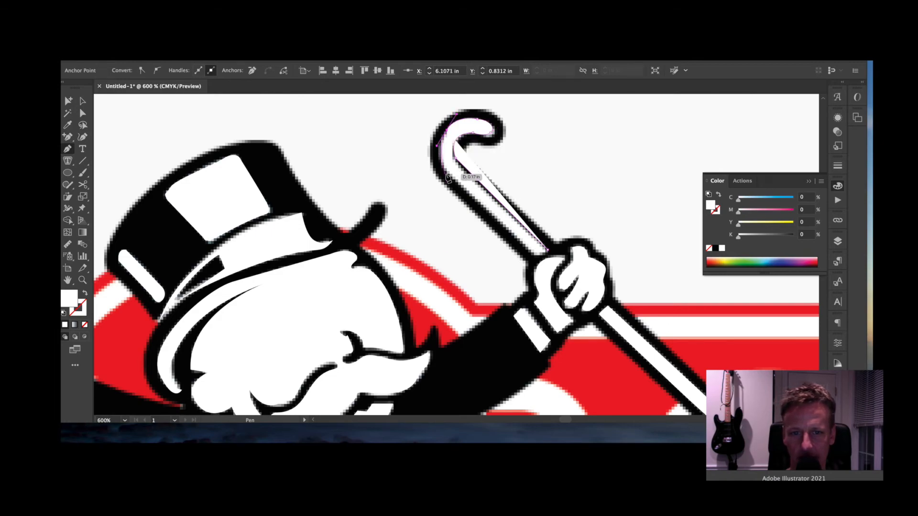
pyautogui.click(454, 188)
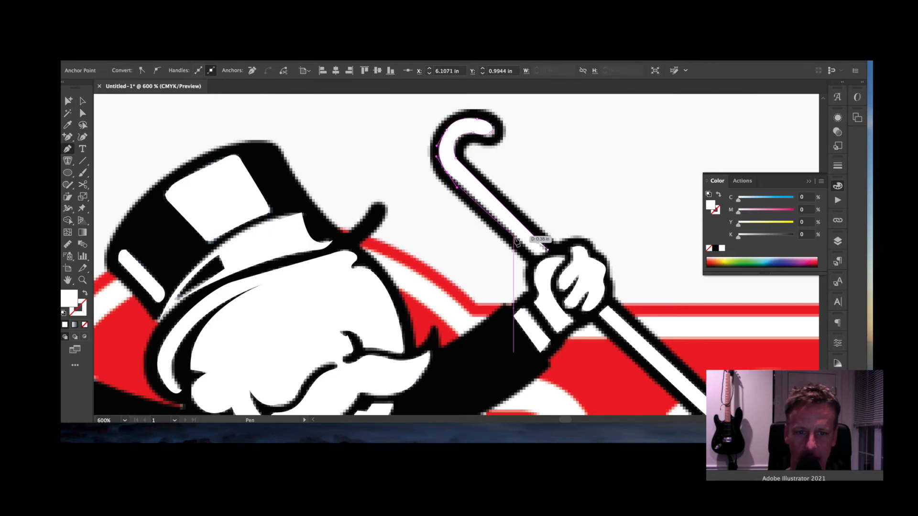
pyautogui.click(528, 251)
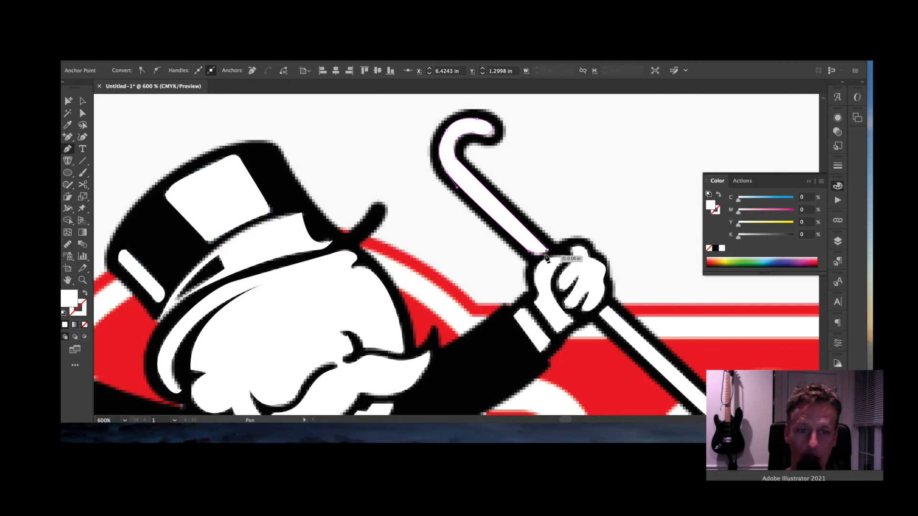
pyautogui.moveTo(548, 250); pyautogui.dragTo(560, 245)
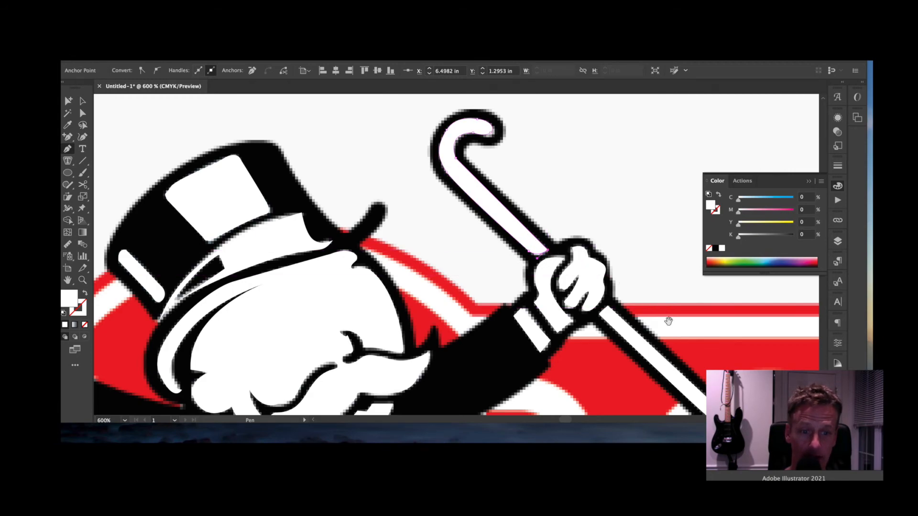
pyautogui.moveTo(663, 322); pyautogui.dragTo(645, 210)
pyautogui.moveTo(572, 332); pyautogui.dragTo(530, 248)
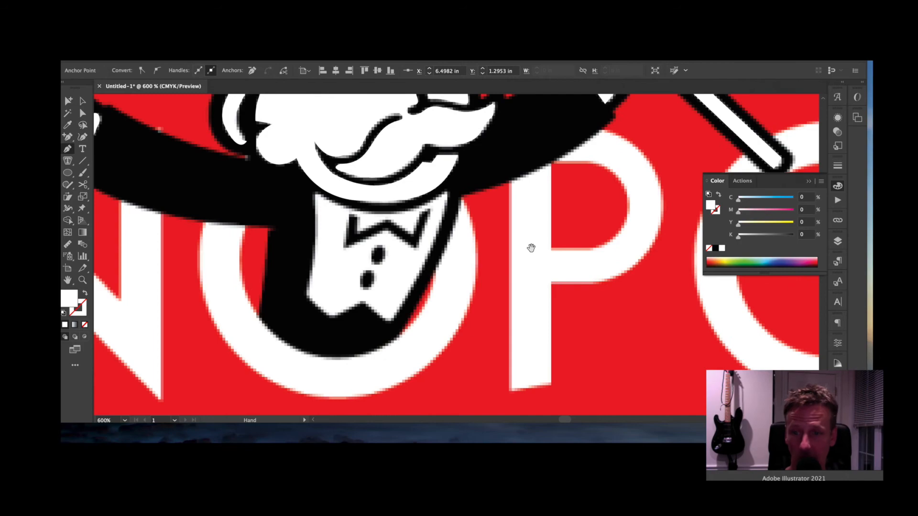
# - Trace the shirt front's left side and bottom edge, then its right edge up toward the collar
pyautogui.moveTo(478, 270); pyautogui.dragTo(622, 270)
pyautogui.click(355, 249)
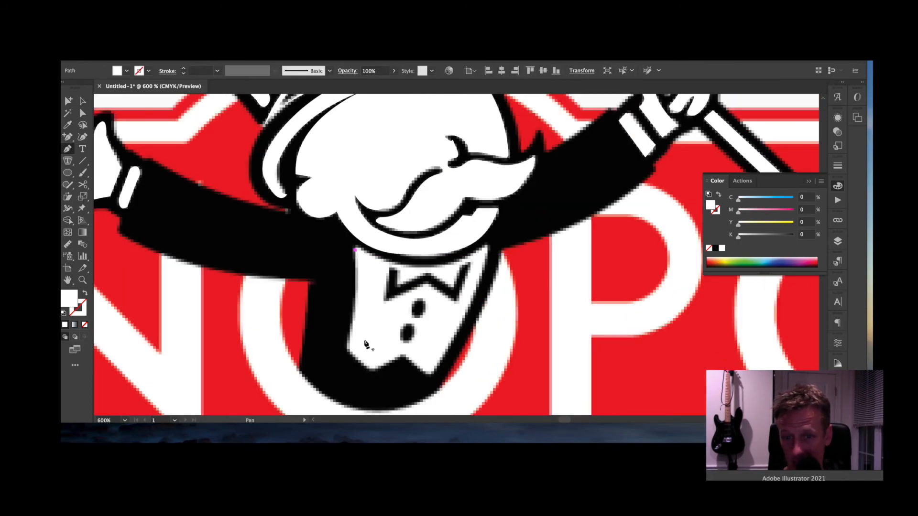
pyautogui.click(355, 330)
pyautogui.click(344, 366)
pyautogui.moveTo(343, 367); pyautogui.dragTo(342, 369)
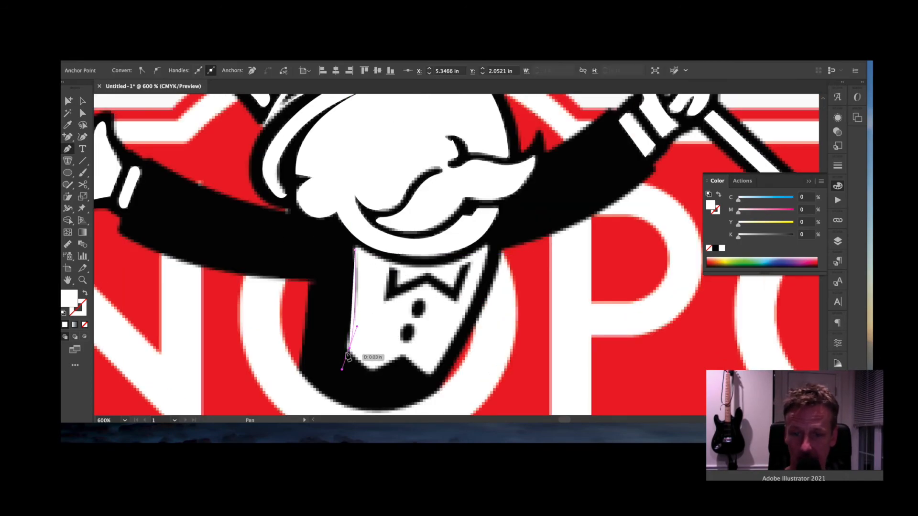
pyautogui.click(350, 348)
pyautogui.click(371, 373)
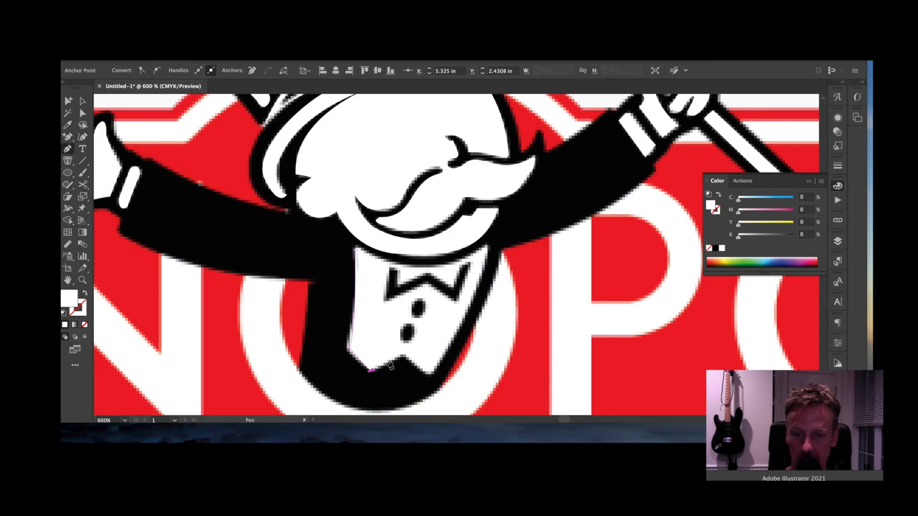
pyautogui.click(404, 357)
pyautogui.click(430, 375)
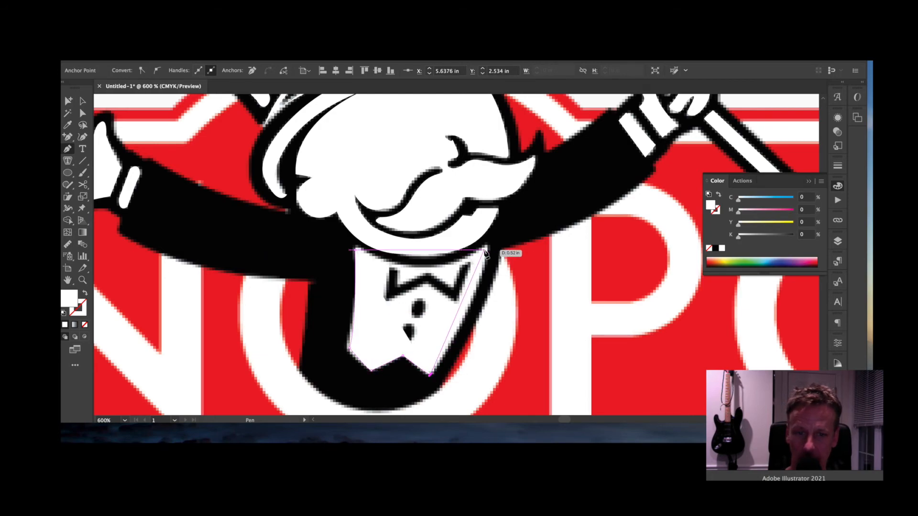
pyautogui.moveTo(487, 247); pyautogui.dragTo(489, 212)
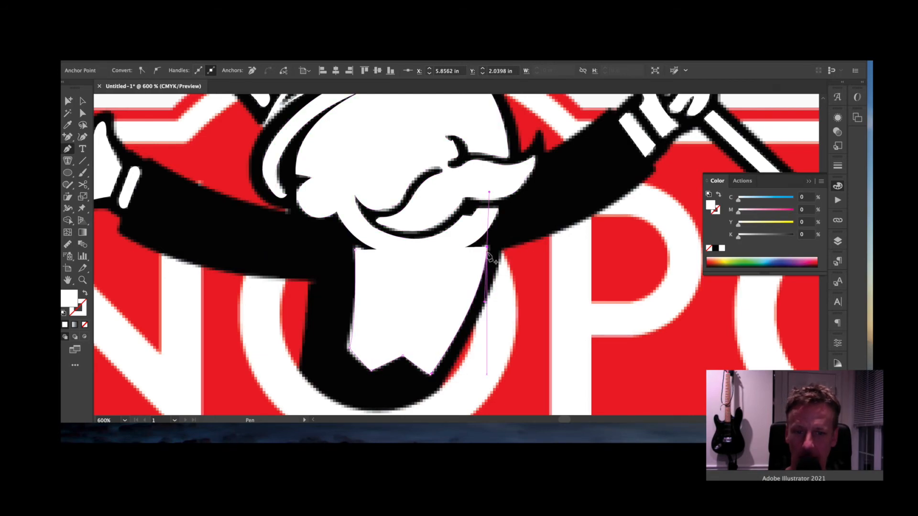
pyautogui.click(486, 247)
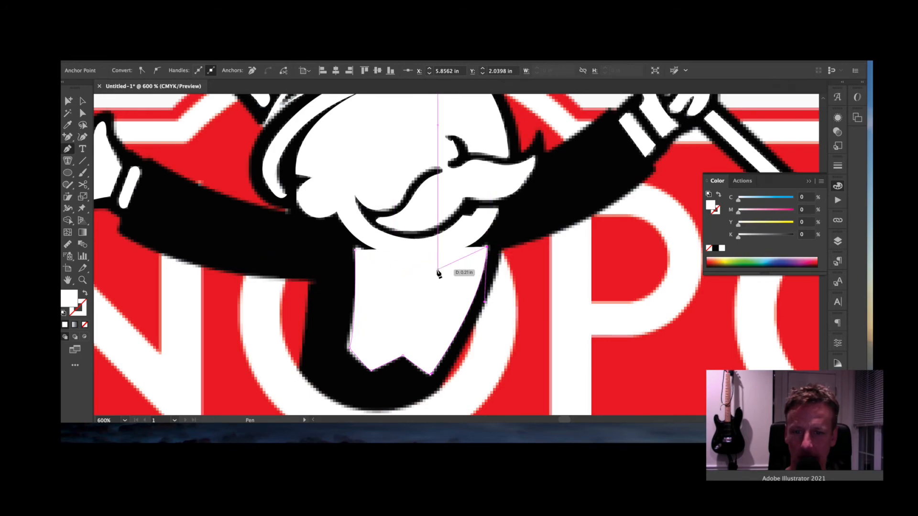
# - Finish along the collar line, close the white shirt shape, and show the Layers panel
pyautogui.moveTo(438, 270); pyautogui.dragTo(418, 271)
pyautogui.press('super+z')
pyautogui.click(418, 317)
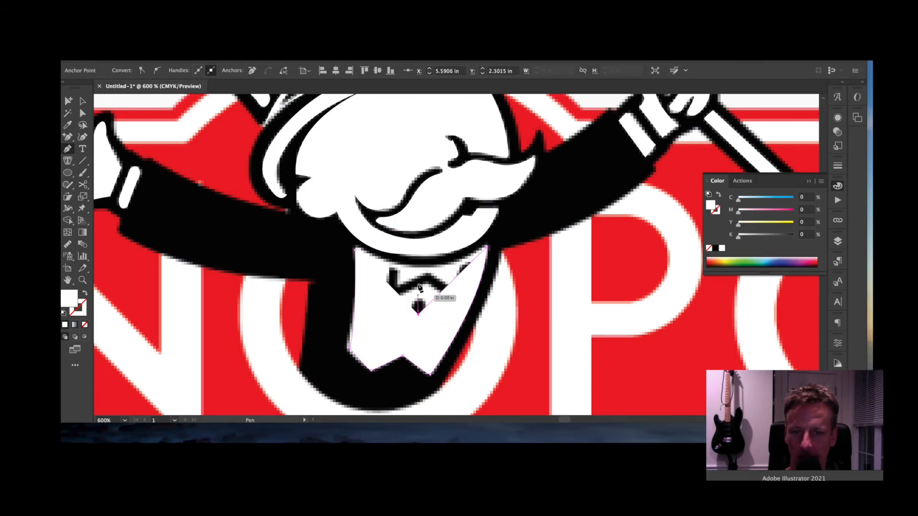
pyautogui.press('super+z')
pyautogui.moveTo(424, 267); pyautogui.dragTo(380, 267)
pyautogui.click(354, 250)
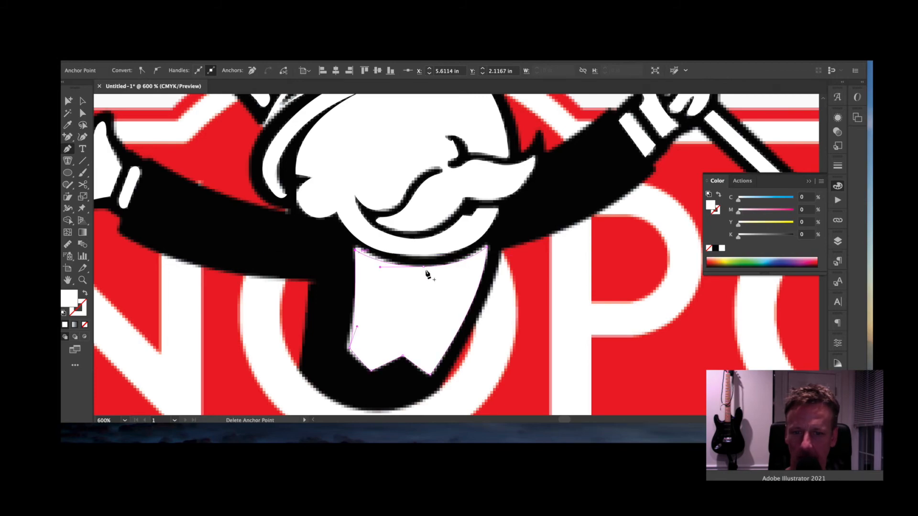
pyautogui.click(838, 242)
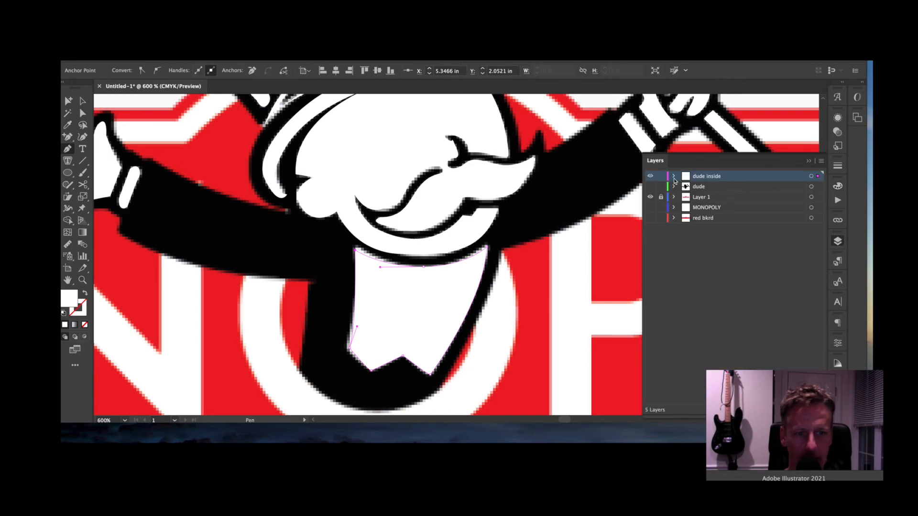
# - Hide the dude inside layer and add a new layer named parts
pyautogui.click(650, 176)
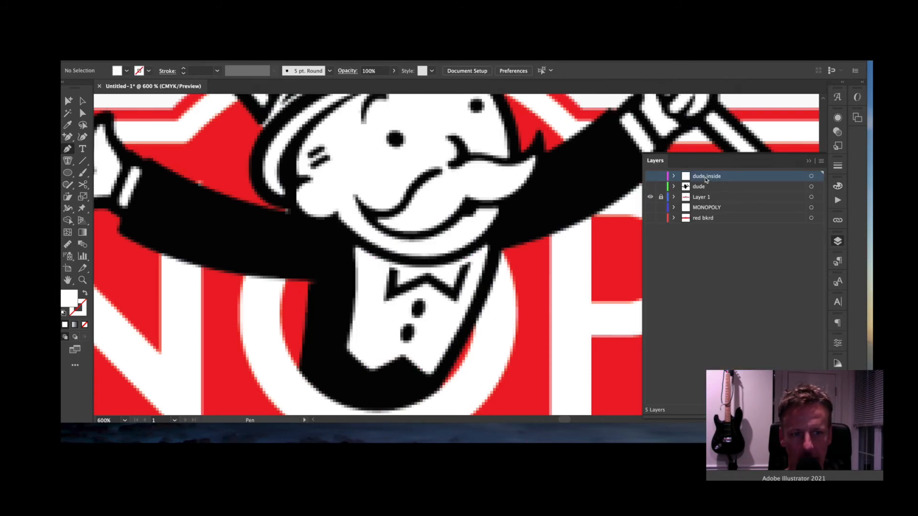
pyautogui.click(808, 411)
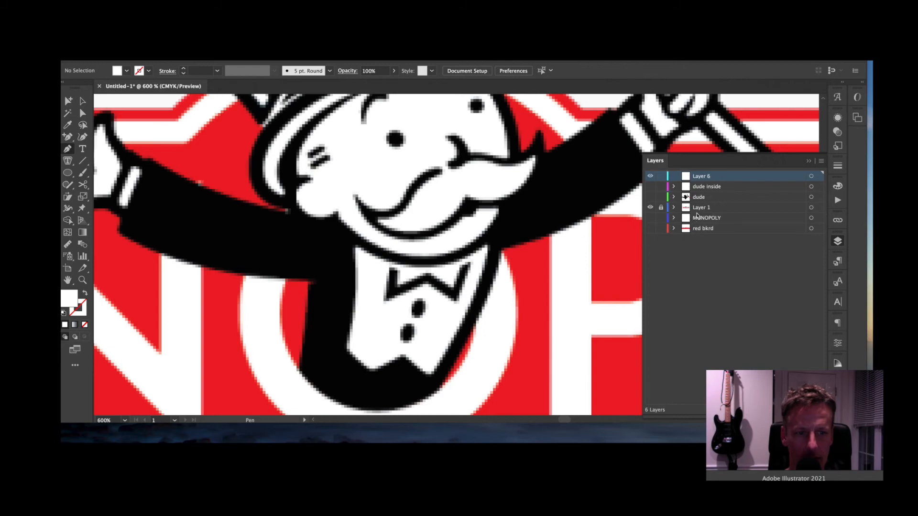
pyautogui.doubleClick(701, 177)
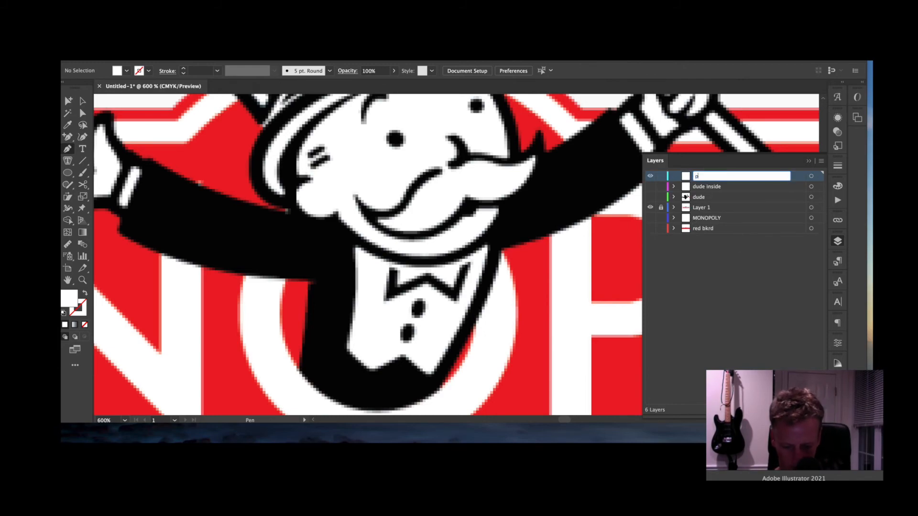
pyautogui.press('Return')
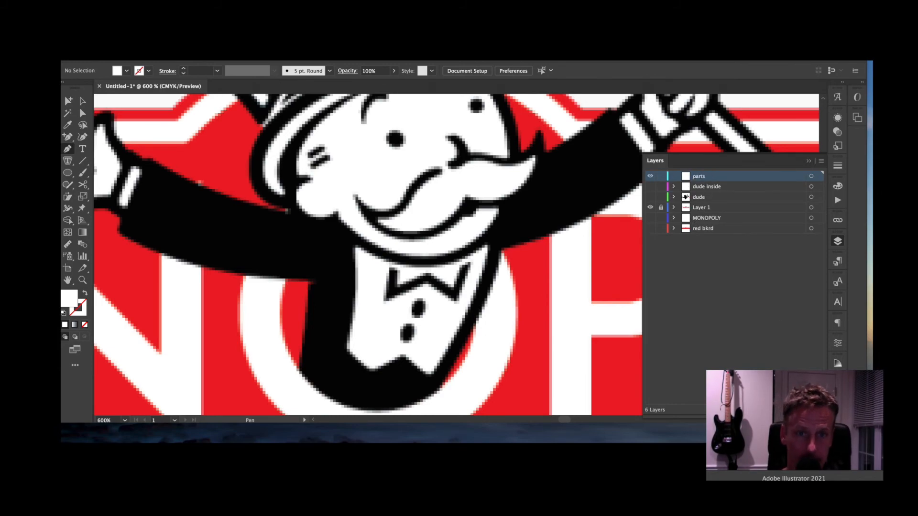
# - Draw a black (K 100%) circle over the left eye and Option-drag a copy onto the right eye
pyautogui.moveTo(536, 209); pyautogui.dragTo(528, 265)
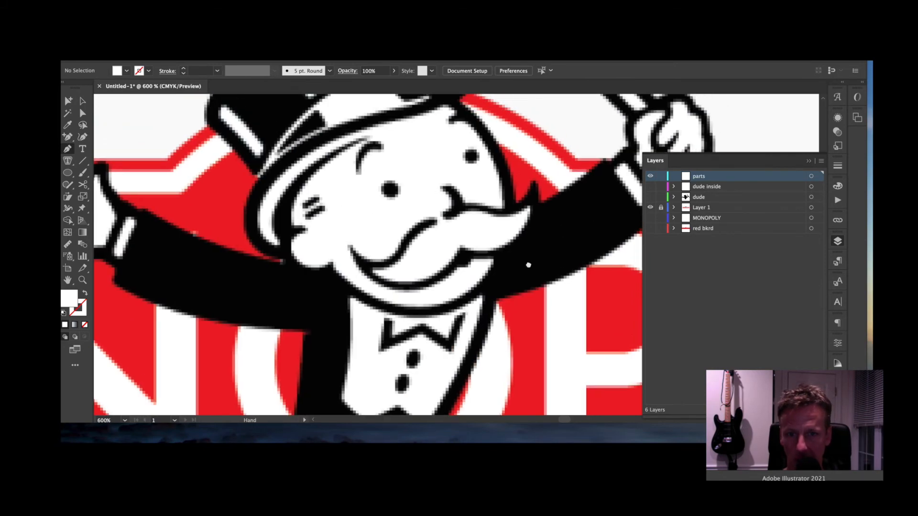
pyautogui.click(69, 173)
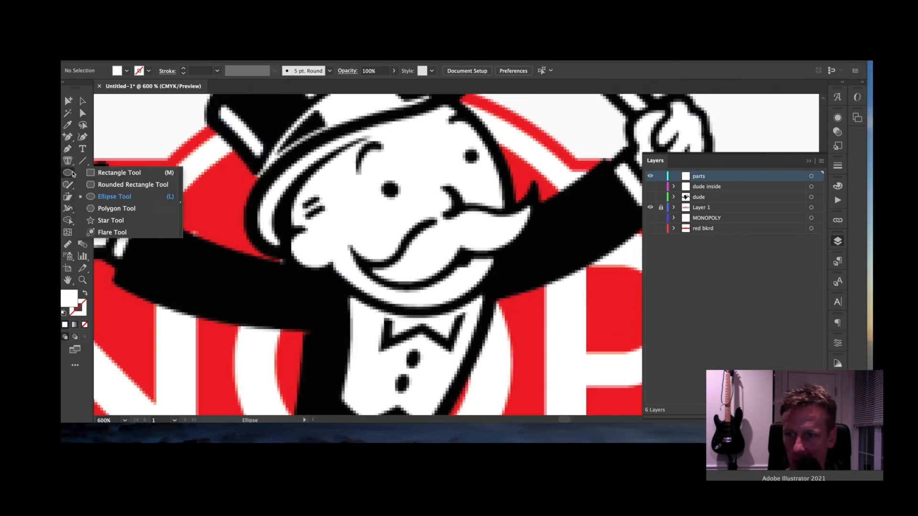
pyautogui.click(392, 189)
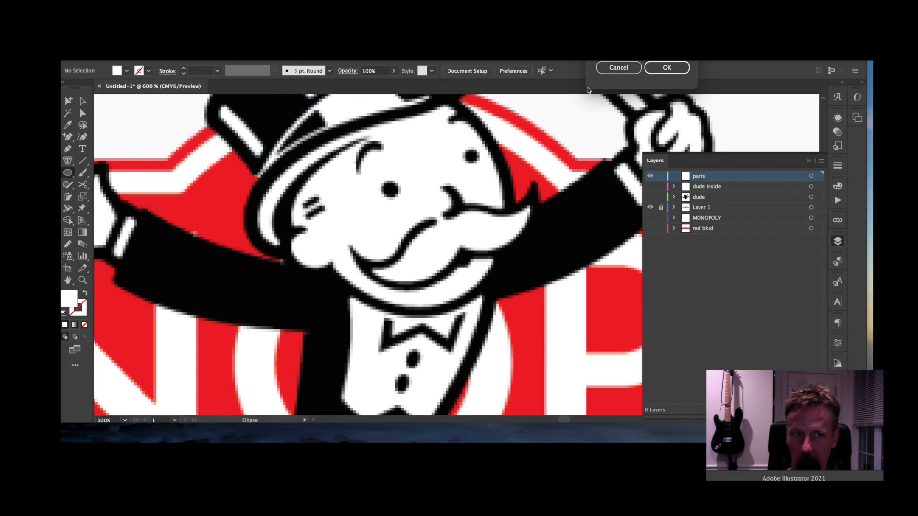
pyautogui.click(619, 68)
pyautogui.moveTo(383, 180); pyautogui.dragTo(400, 199)
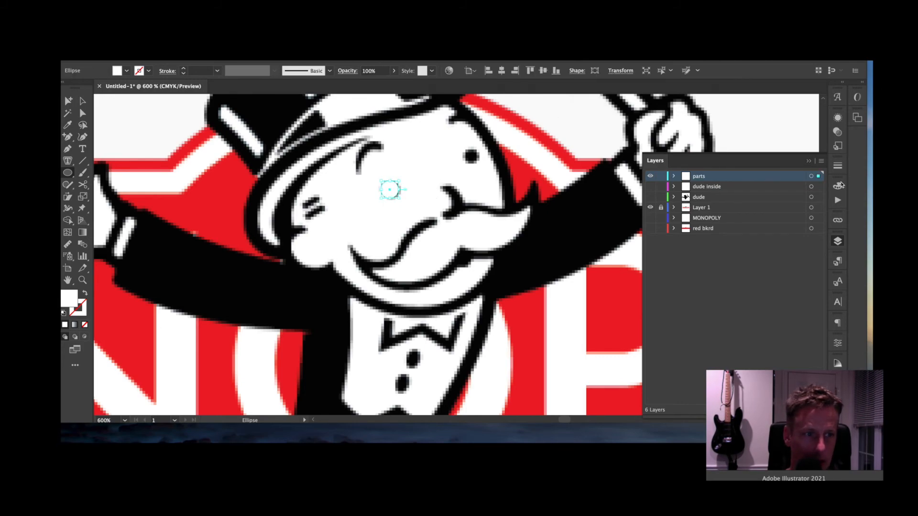
pyautogui.moveTo(766, 238); pyautogui.dragTo(840, 230)
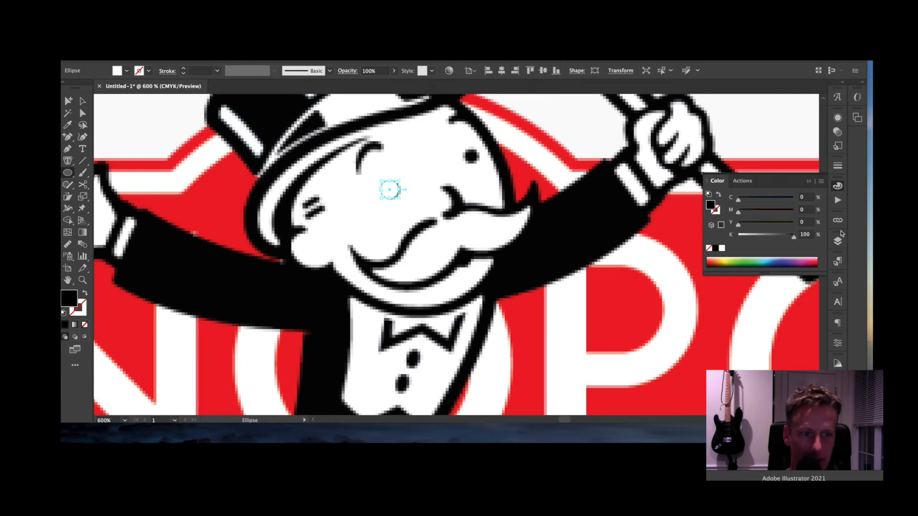
pyautogui.click(82, 99)
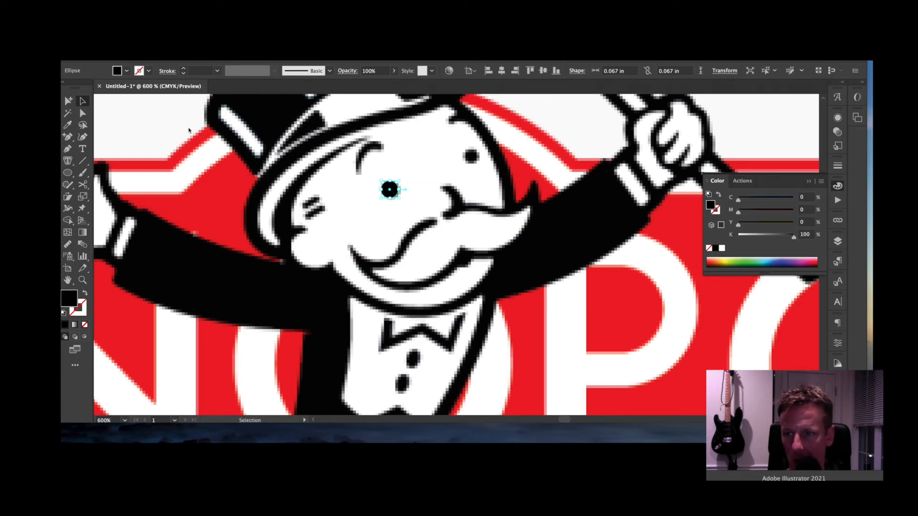
pyautogui.click(409, 214)
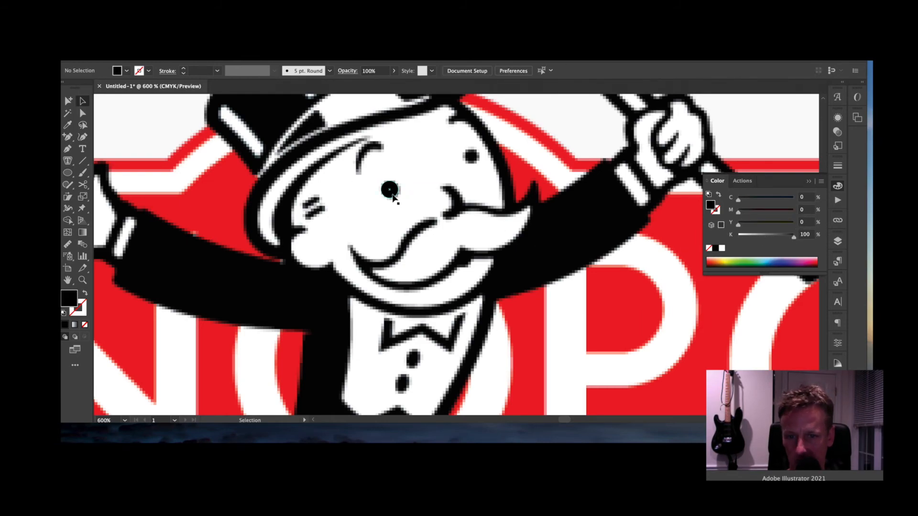
pyautogui.moveTo(392, 193); pyautogui.dragTo(477, 156)
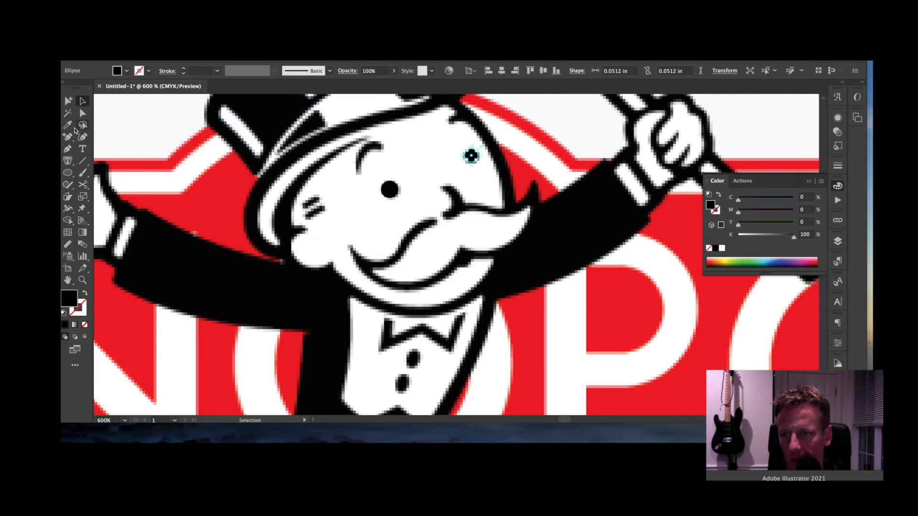
# - Zoom in and trace the first eyebrow as a closed black shape
pyautogui.click(67, 152)
pyautogui.press('super+equal')
pyautogui.moveTo(362, 249); pyautogui.dragTo(409, 169)
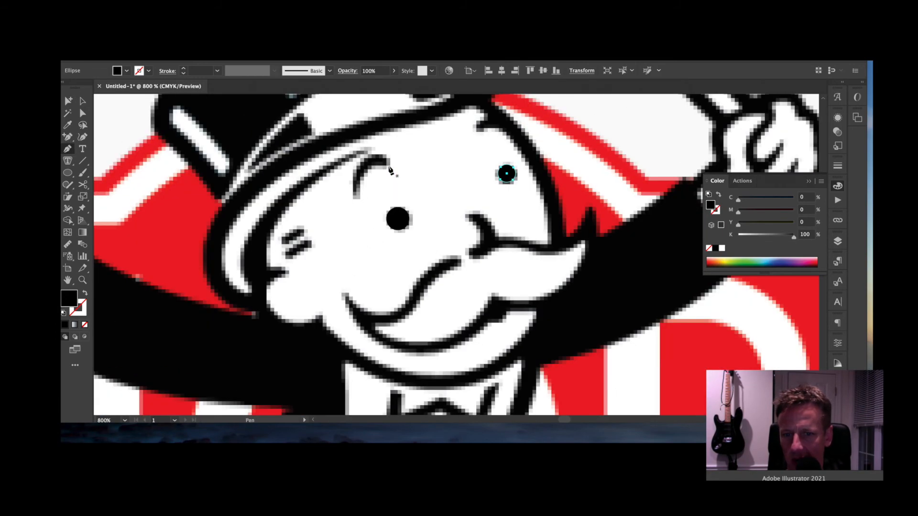
pyautogui.moveTo(355, 229); pyautogui.dragTo(356, 229)
pyautogui.click(358, 195)
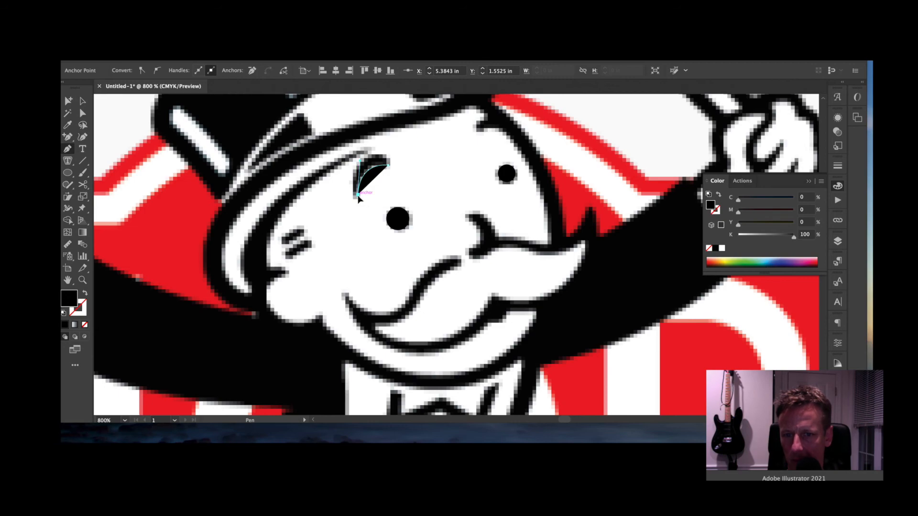
pyautogui.moveTo(351, 195); pyautogui.dragTo(379, 151)
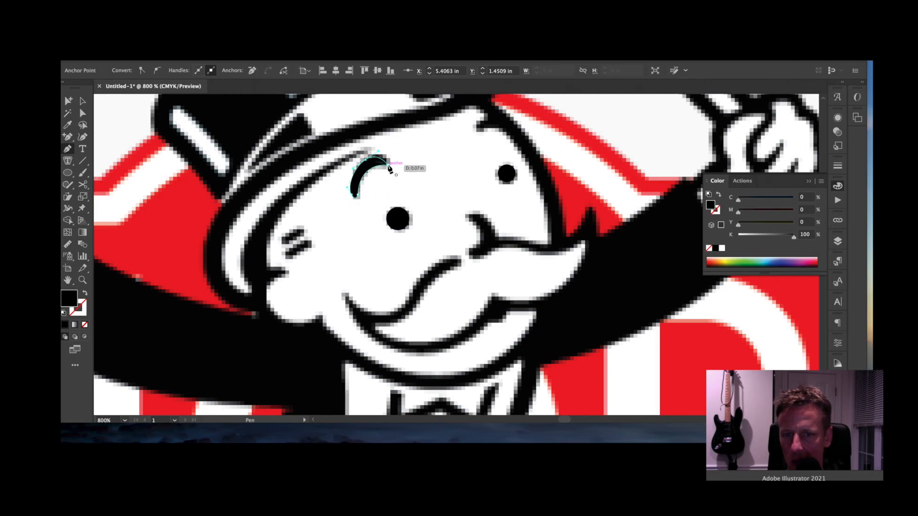
pyautogui.click(390, 168)
pyautogui.keyDown('super'); pyautogui.click(479, 139); pyautogui.keyUp('super')
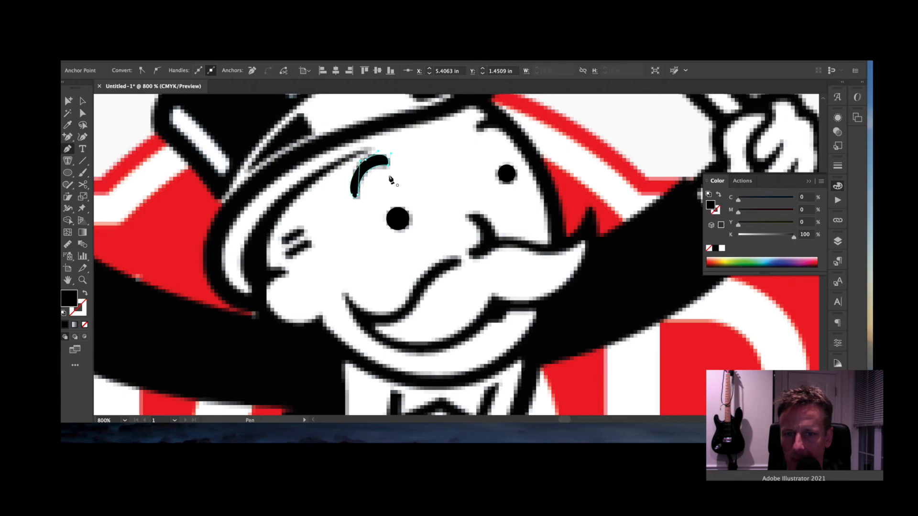
# - Trace the right eyebrow as a curved closed black shape
pyautogui.click(476, 131)
pyautogui.moveTo(507, 129); pyautogui.dragTo(525, 136)
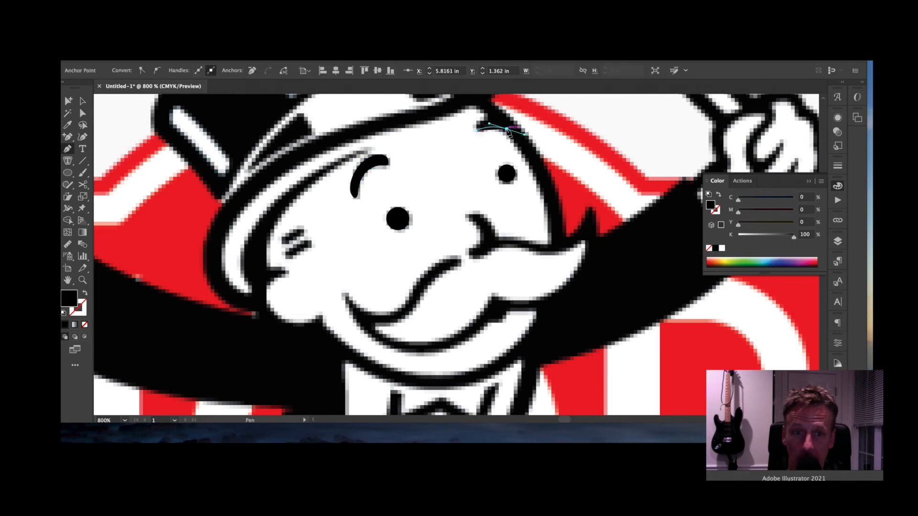
pyautogui.click(507, 129)
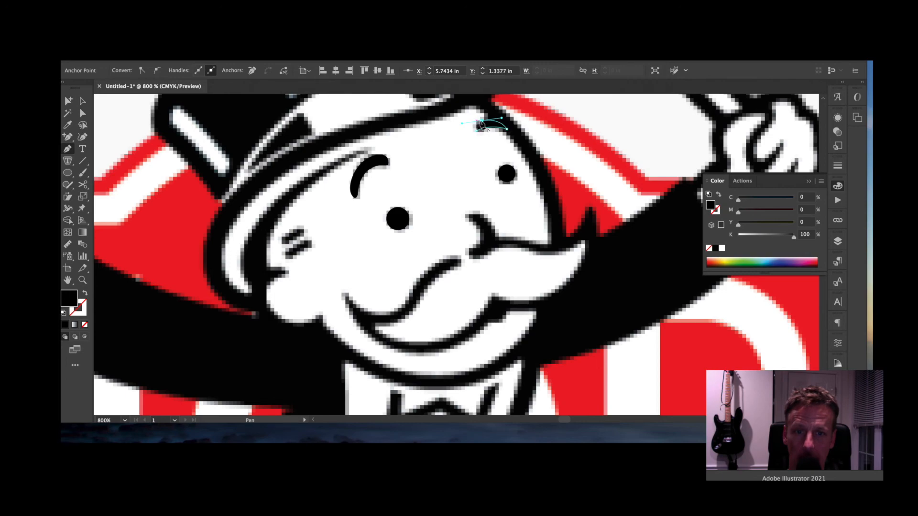
pyautogui.moveTo(477, 129); pyautogui.dragTo(482, 145)
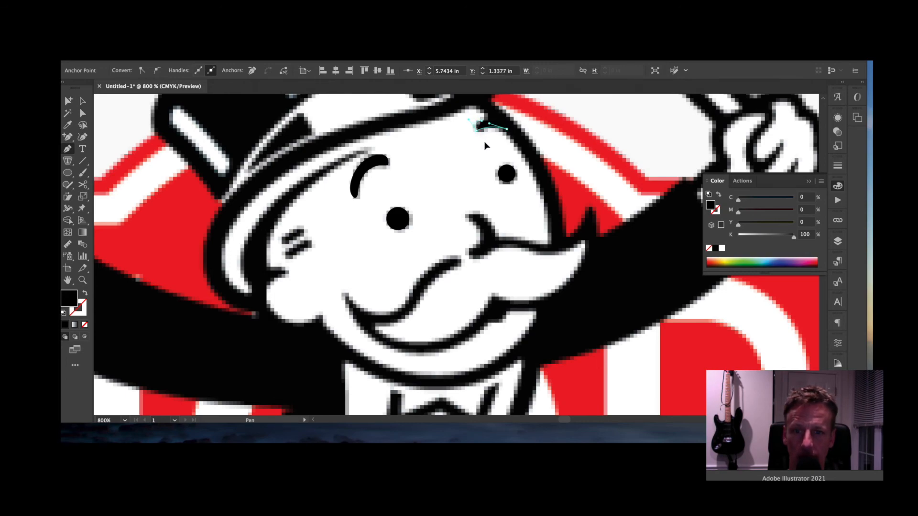
# - Trace the two short black marks beside the left eye as closed shapes
pyautogui.moveTo(296, 235)
pyautogui.mouseDown()
pyautogui.moveTo(289, 246)
pyautogui.moveTo(305, 238)
pyautogui.mouseUp()
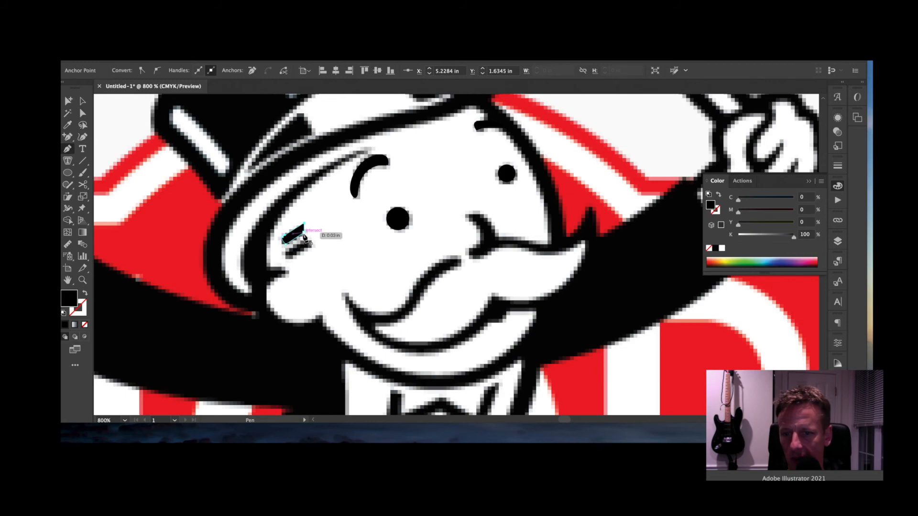
pyautogui.click(304, 234)
pyautogui.keyDown('super'); pyautogui.click(308, 241); pyautogui.keyUp('super')
pyautogui.click(306, 241)
pyautogui.click(282, 253)
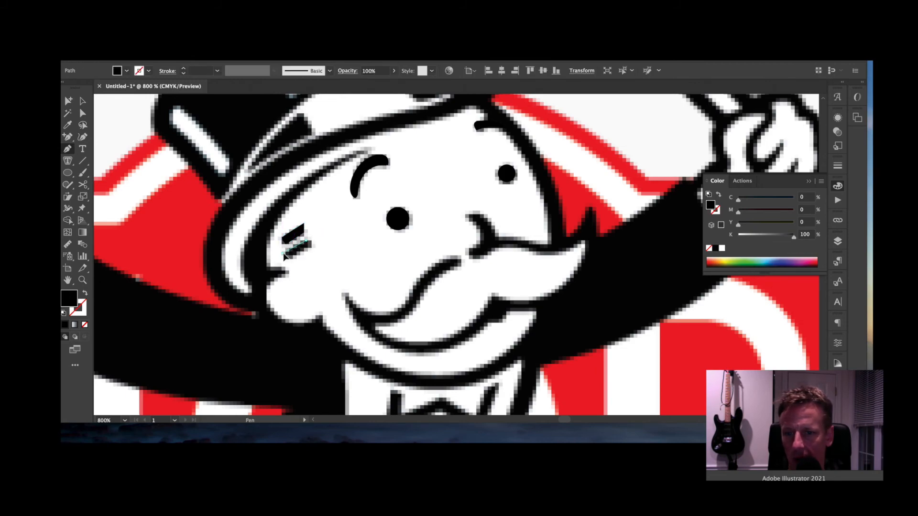
pyautogui.click(291, 258)
pyautogui.click(309, 248)
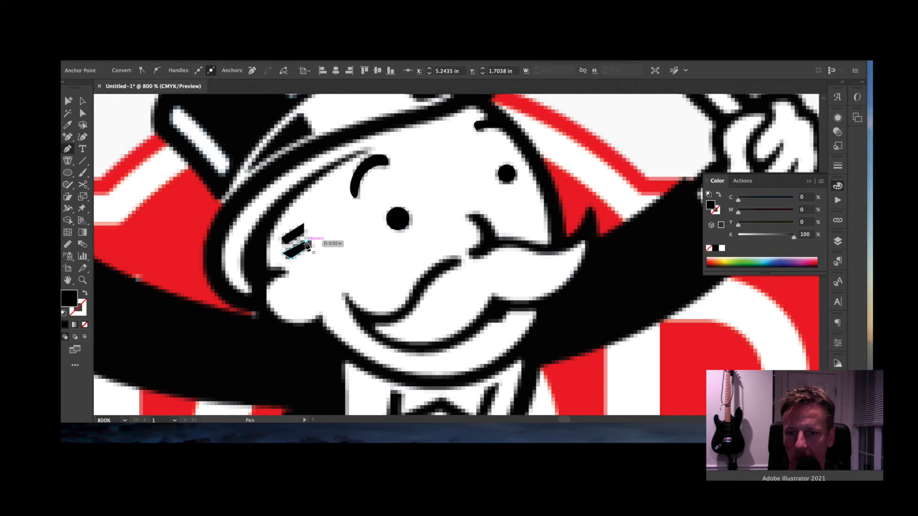
pyautogui.click(307, 245)
pyautogui.moveTo(447, 266); pyautogui.dragTo(437, 137)
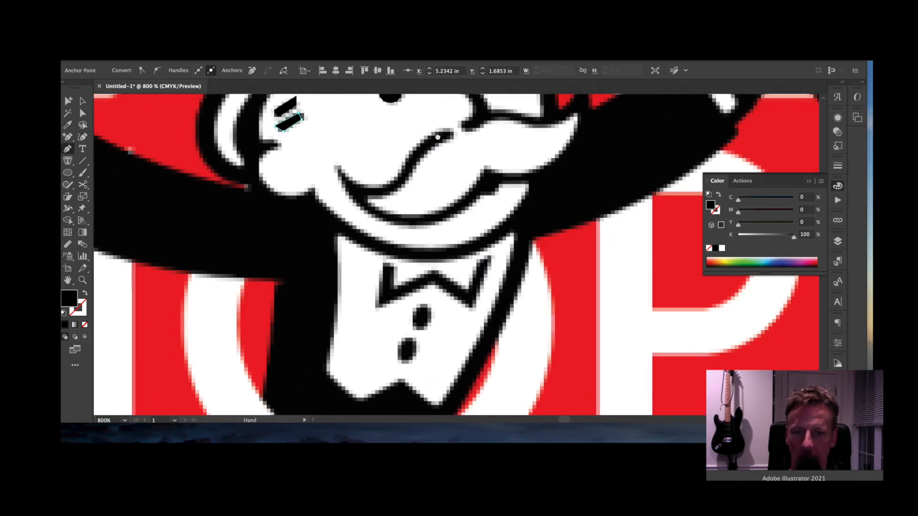
# - Trace the W-shaped bow tie as a closed black shape
pyautogui.click(383, 265)
pyautogui.click(378, 307)
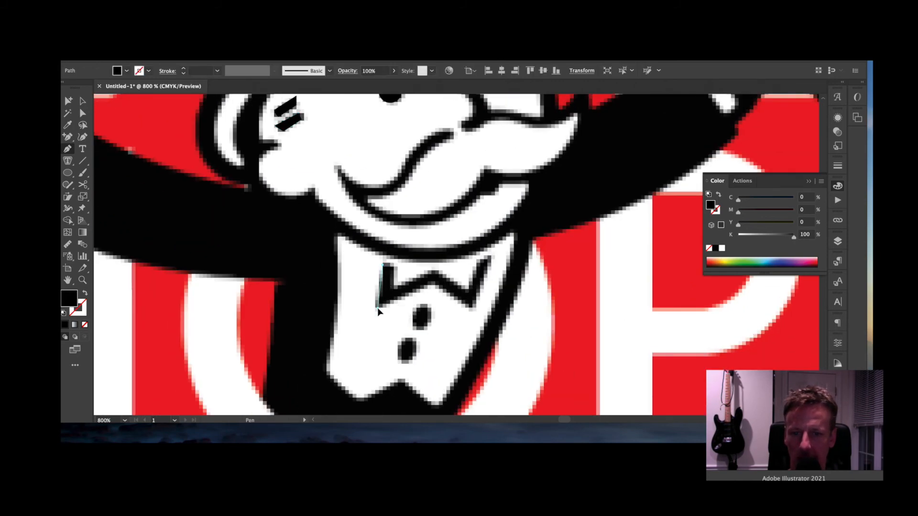
pyautogui.click(433, 283)
pyautogui.click(470, 307)
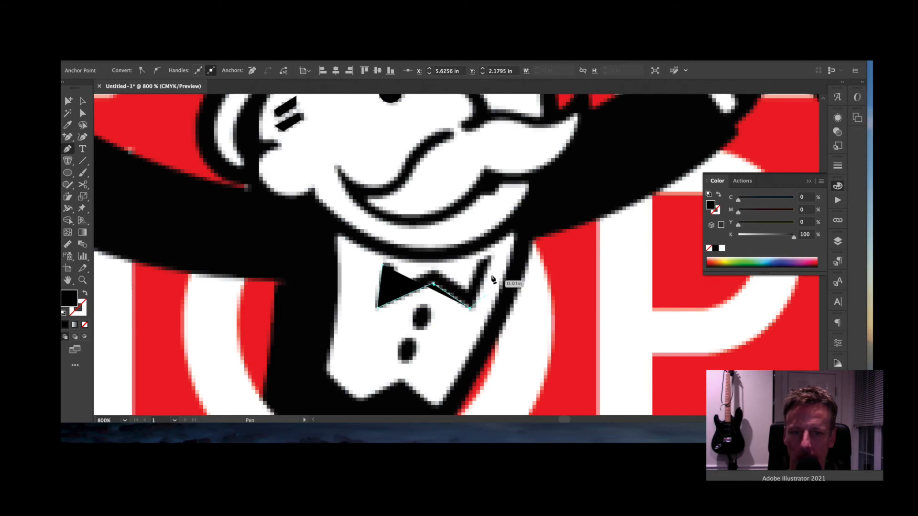
pyautogui.click(491, 258)
pyautogui.click(464, 291)
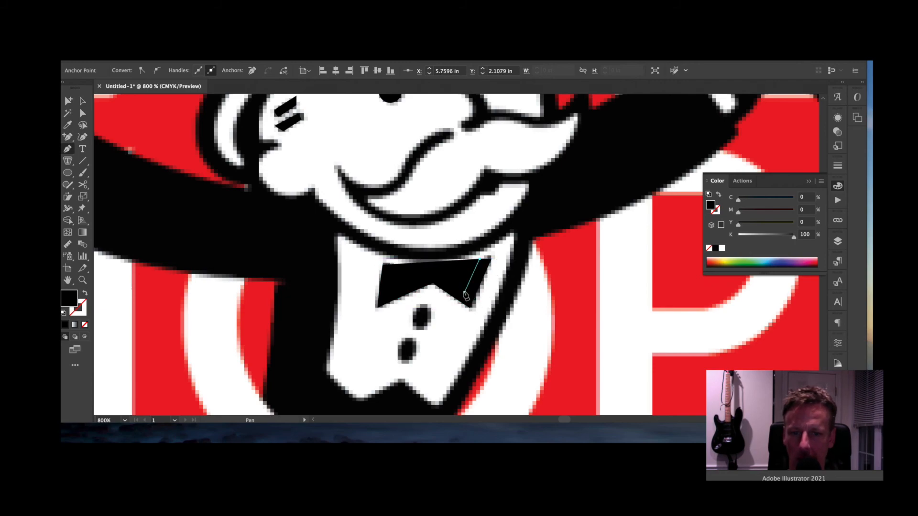
pyautogui.click(435, 271)
pyautogui.click(390, 290)
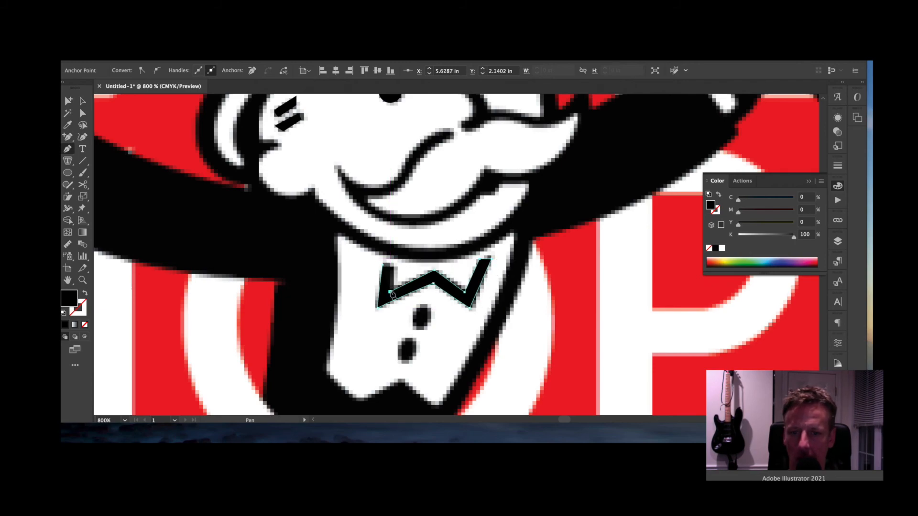
pyautogui.click(384, 266)
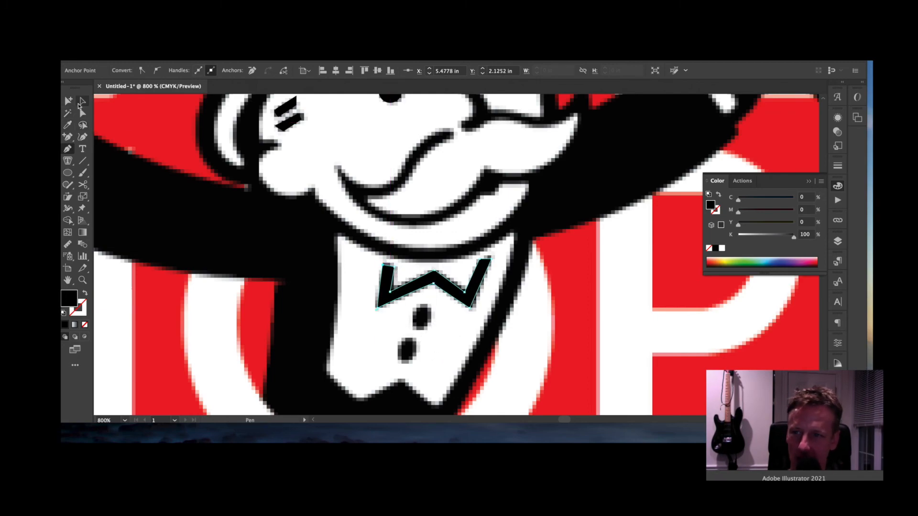
# - Draw a black oval for the upper shirt button
pyautogui.click(67, 172)
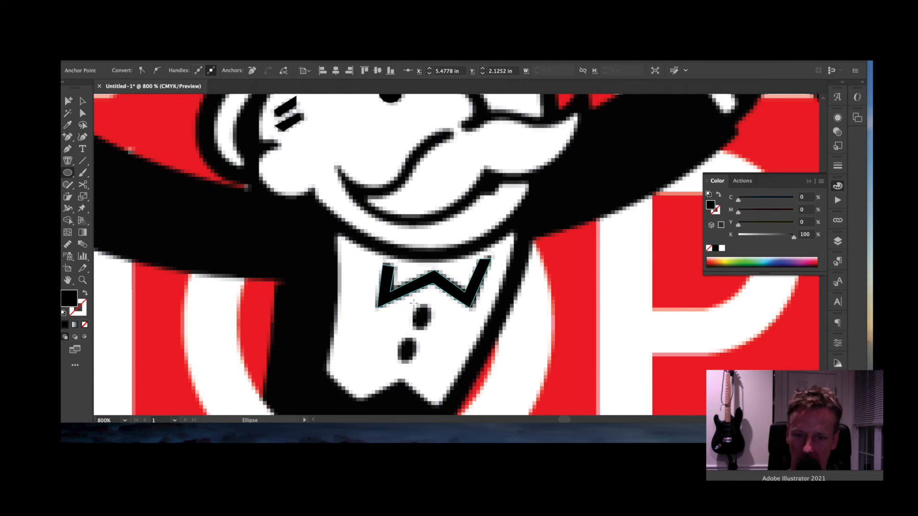
pyautogui.moveTo(413, 303); pyautogui.dragTo(429, 324)
pyautogui.press('v')
pyautogui.hotkey('ctrl', '-')
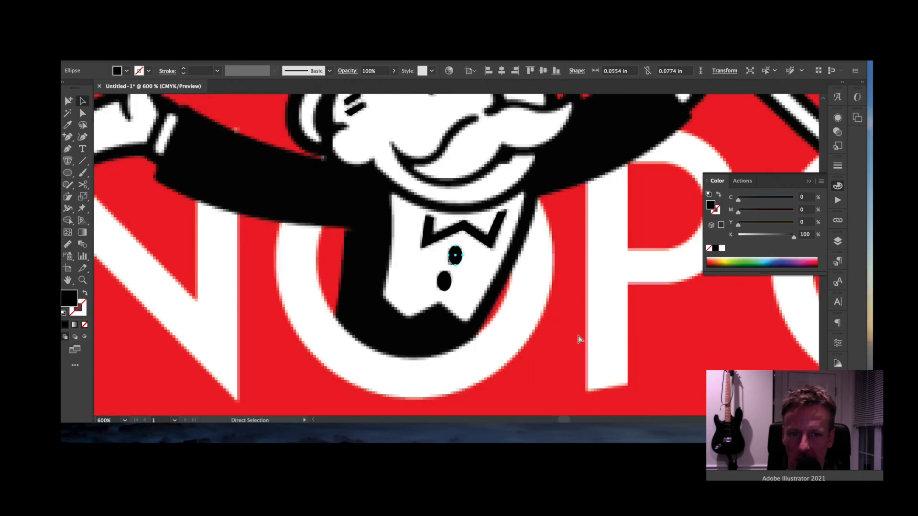
pyautogui.moveTo(486, 219); pyautogui.dragTo(624, 285)
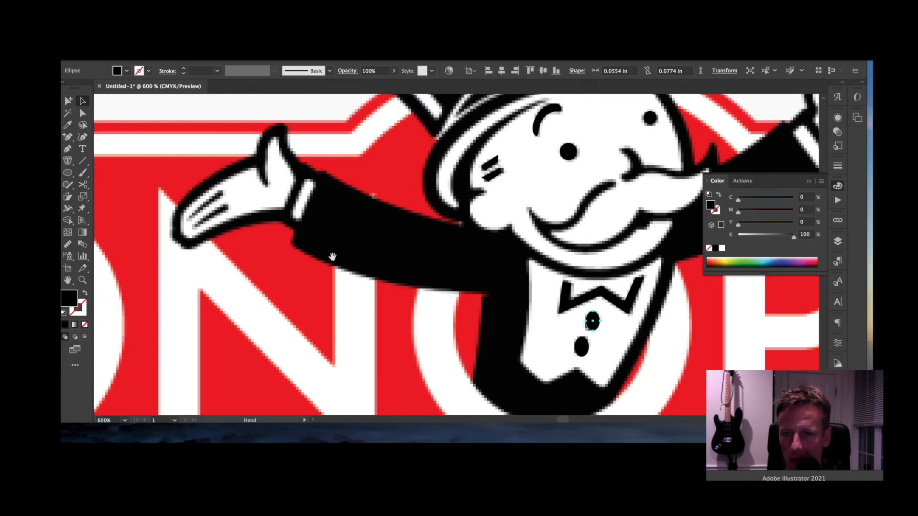
pyautogui.moveTo(337, 242); pyautogui.dragTo(464, 232)
# - Pen-trace two black finger crease lines on the outstretched glove
pyautogui.click(68, 150)
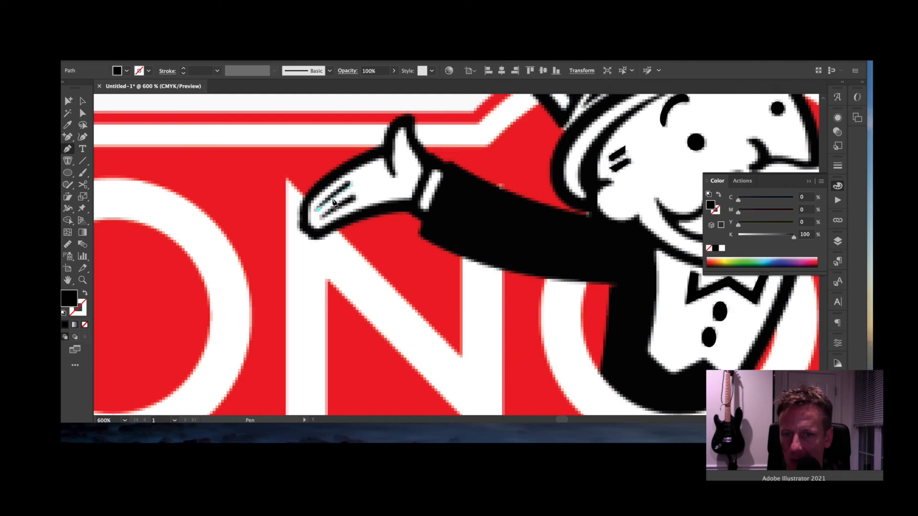
pyautogui.click(317, 209)
pyautogui.moveTo(349, 182); pyautogui.dragTo(352, 190)
pyautogui.click(351, 185)
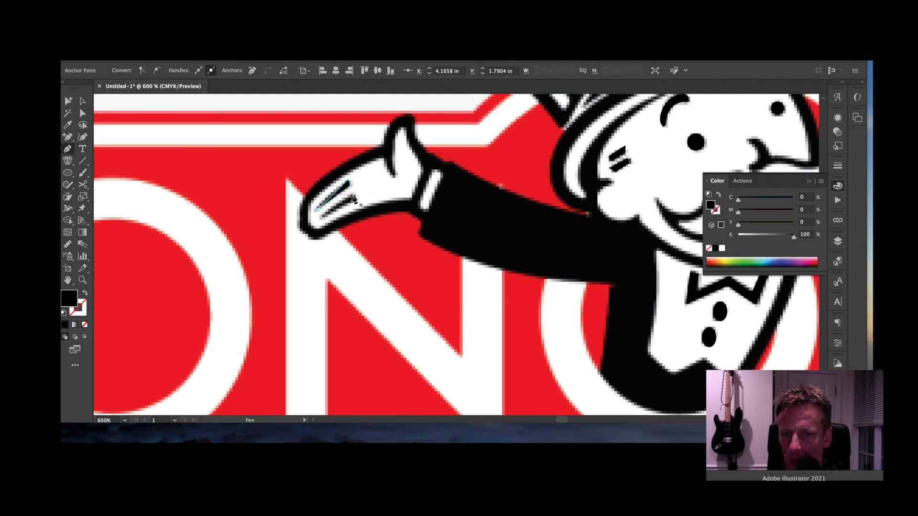
pyautogui.click(354, 194)
pyautogui.click(320, 218)
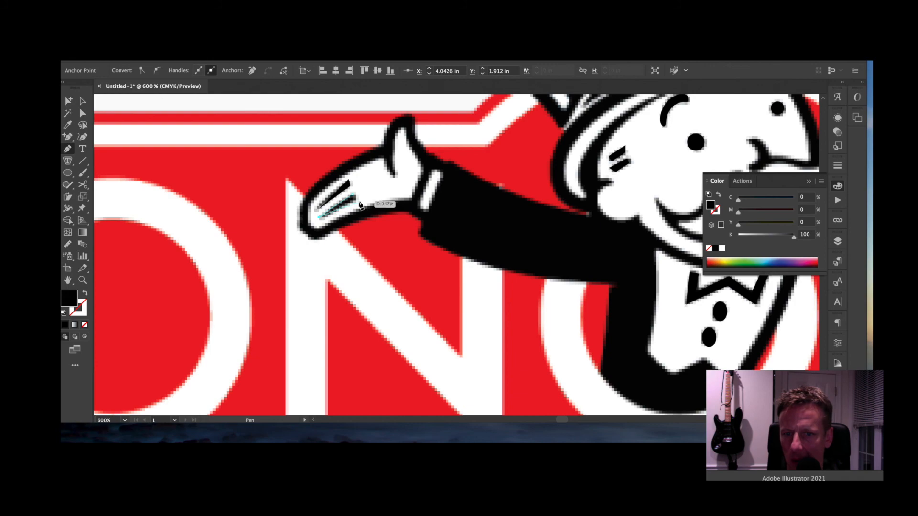
pyautogui.click(358, 202)
# - Pan across the character and zoom out to see the whole logo
pyautogui.moveTo(515, 186); pyautogui.dragTo(395, 280)
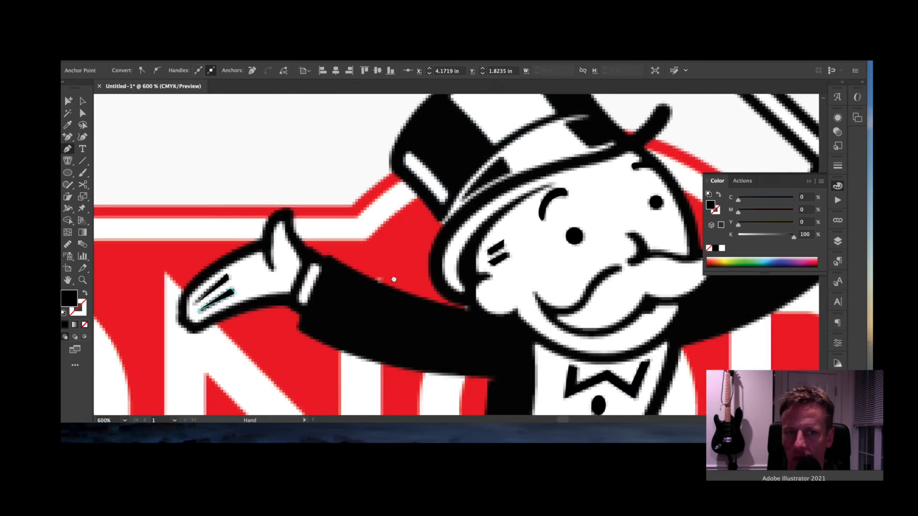
pyautogui.moveTo(448, 212); pyautogui.dragTo(359, 298)
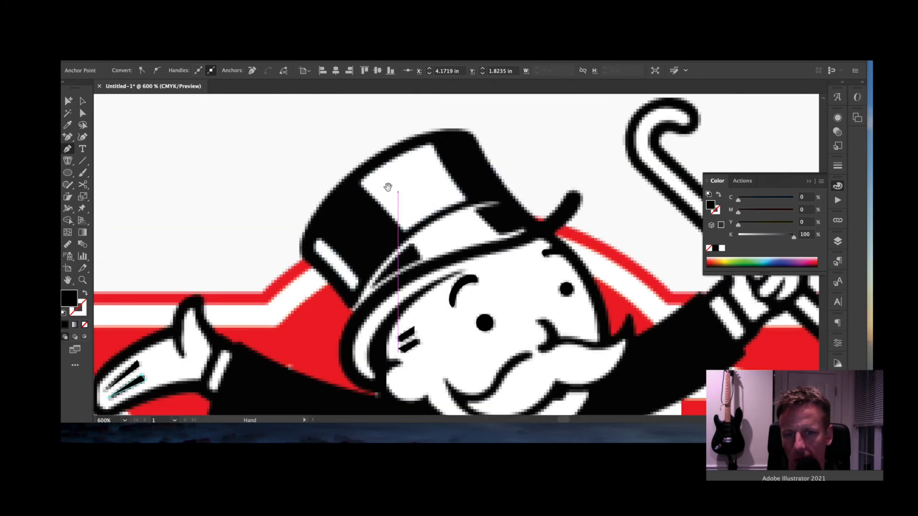
pyautogui.moveTo(564, 241); pyautogui.dragTo(369, 237)
pyautogui.moveTo(484, 267); pyautogui.dragTo(458, 223)
pyautogui.moveTo(537, 286); pyautogui.dragTo(672, 201)
pyautogui.moveTo(620, 326); pyautogui.dragTo(652, 227)
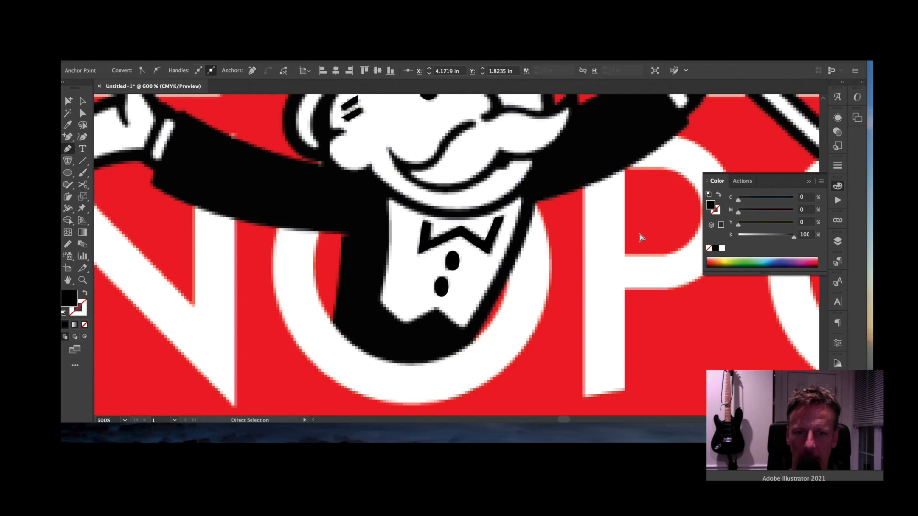
pyautogui.press('super+minus')
pyautogui.press('super+minus')
pyautogui.moveTo(605, 248); pyautogui.dragTo(542, 231)
pyautogui.press('super+minus')
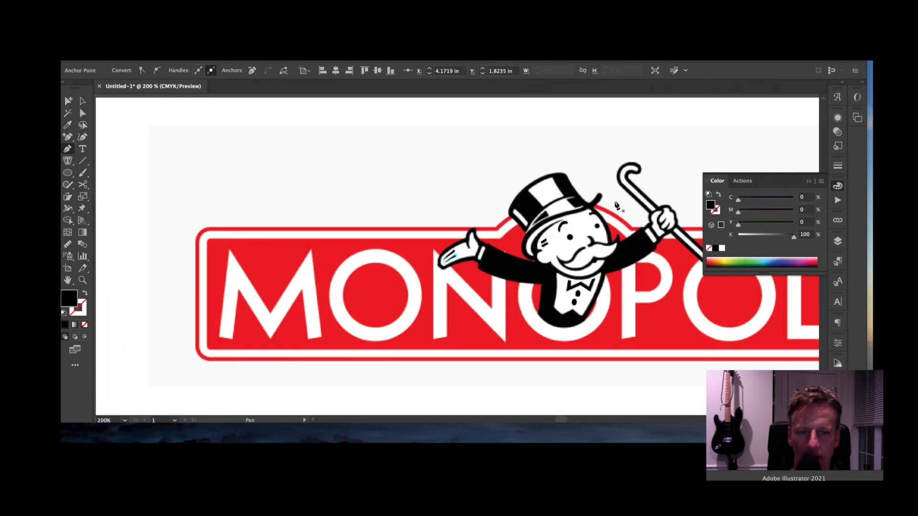
# - Zoom to 150%, centre the logo, collapse the Color panel and show the six-layer list
pyautogui.press('super+minus')
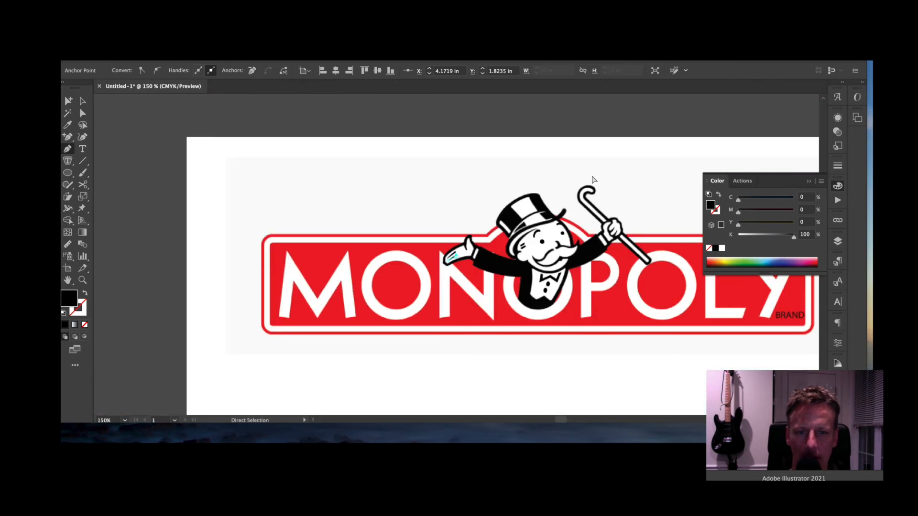
pyautogui.moveTo(664, 154); pyautogui.dragTo(564, 173)
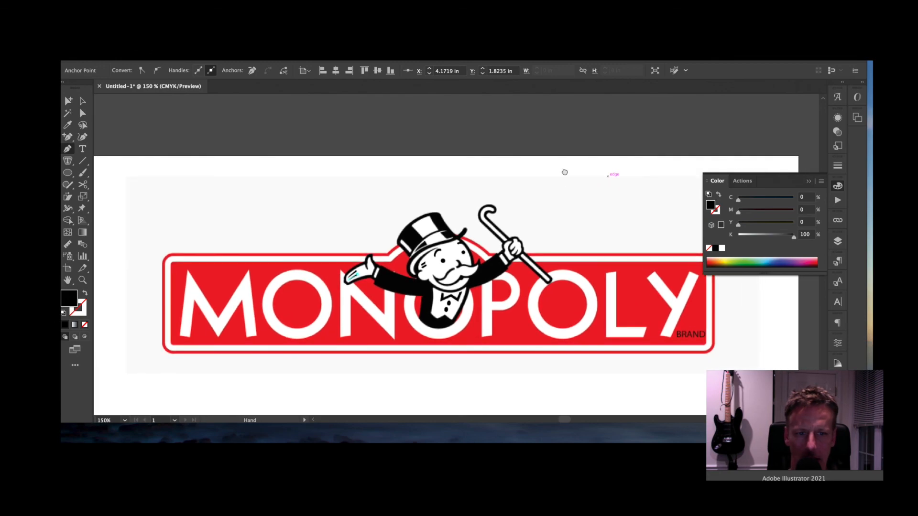
pyautogui.click(82, 102)
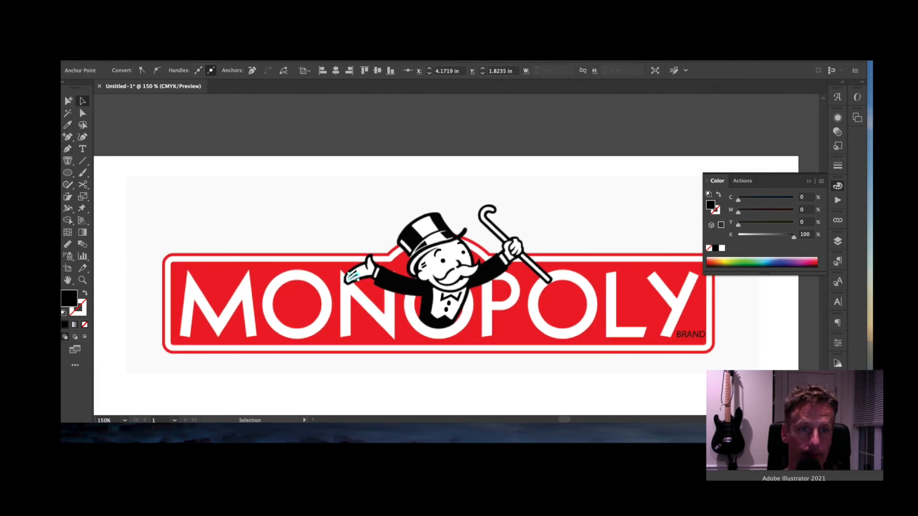
pyautogui.click(808, 187)
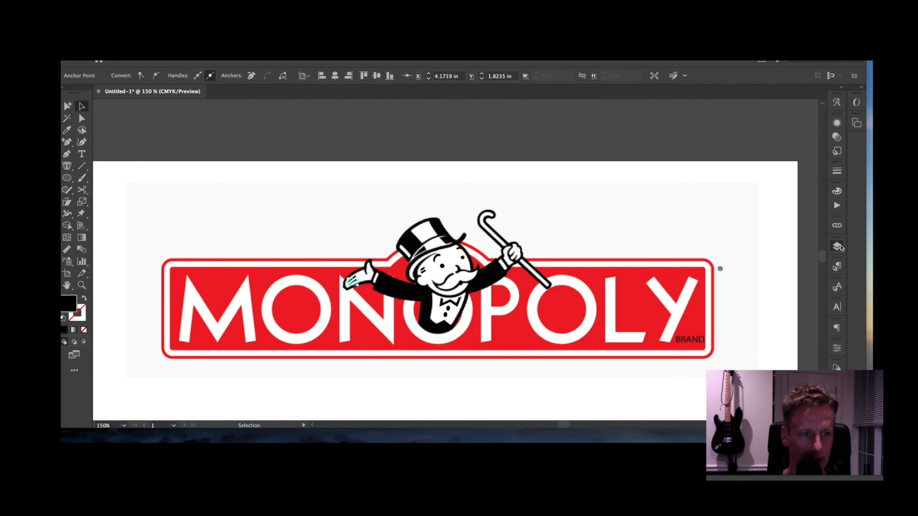
pyautogui.click(838, 246)
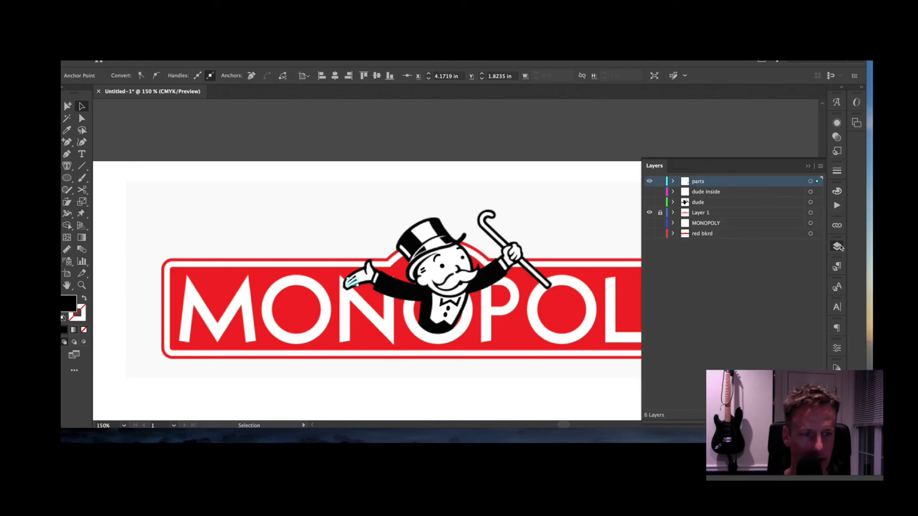
# - Hide the Layer 1 template and toggle the dude inside and parts layers, checking the artwork in outline view
pyautogui.click(649, 213)
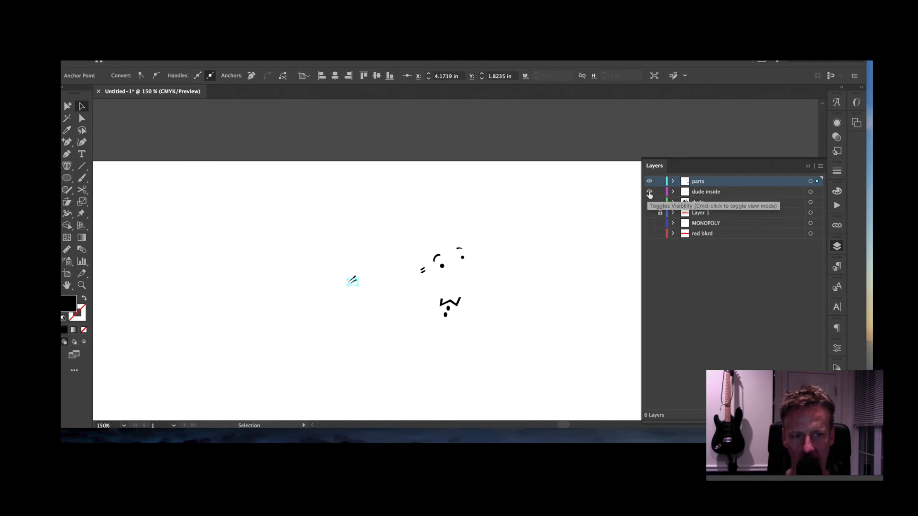
pyautogui.click(649, 193)
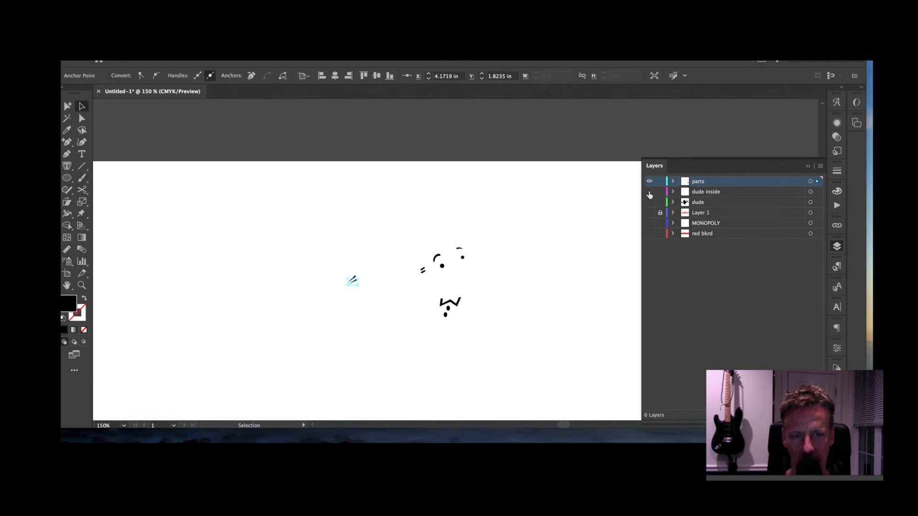
pyautogui.click(649, 182)
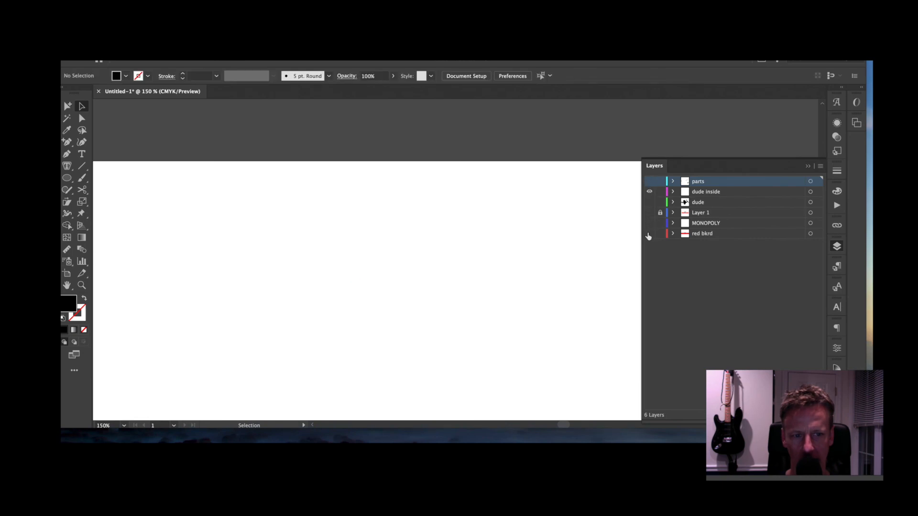
pyautogui.click(648, 233)
pyautogui.click(649, 192)
pyautogui.click(650, 192)
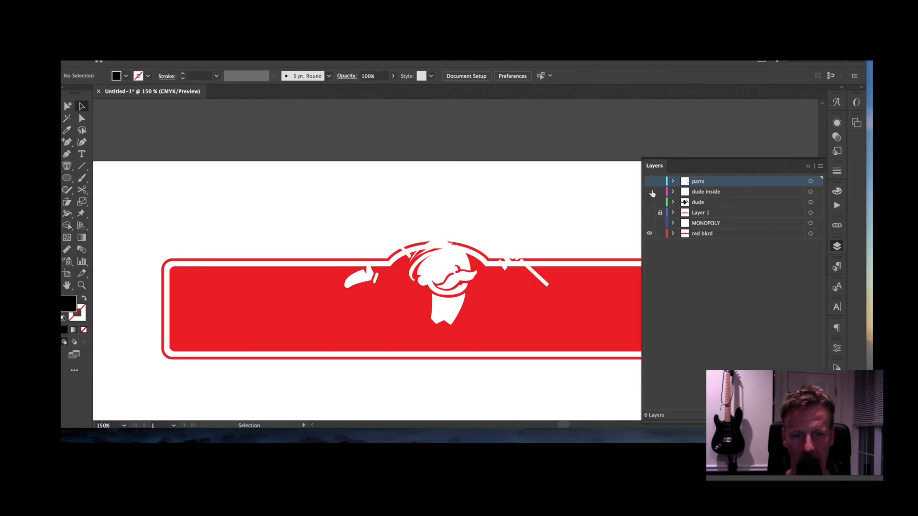
pyautogui.click(650, 192)
pyautogui.click(650, 192)
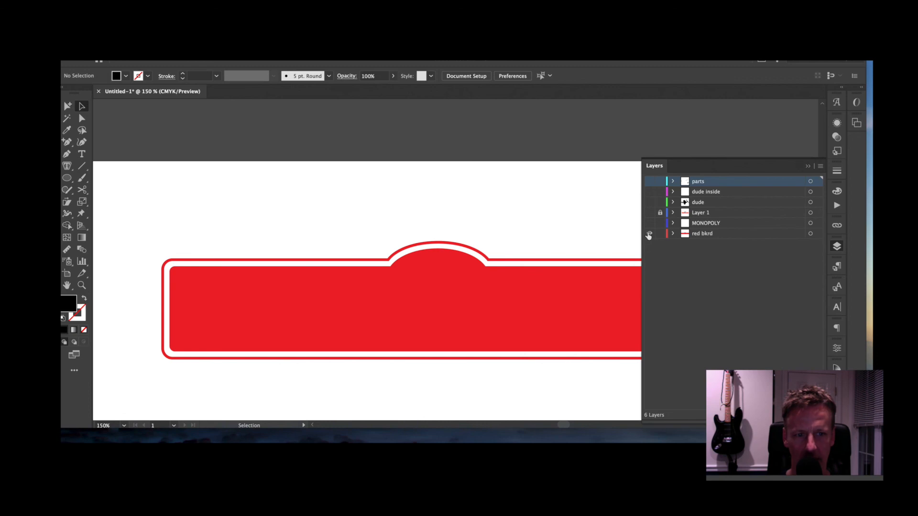
pyautogui.press('super+y')
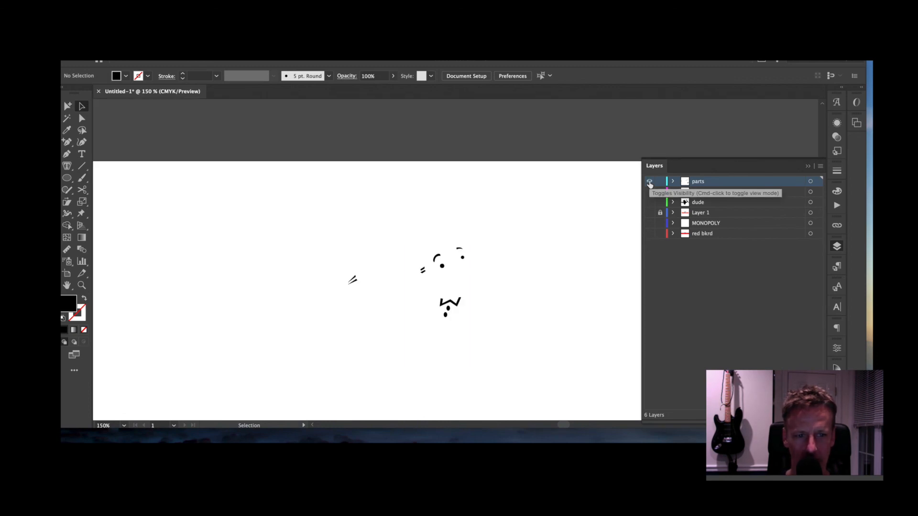
# - Turn on the red bkrd, MONOPOLY, dude, dude inside and parts layers so all artwork shows
pyautogui.click(649, 183)
pyautogui.click(649, 234)
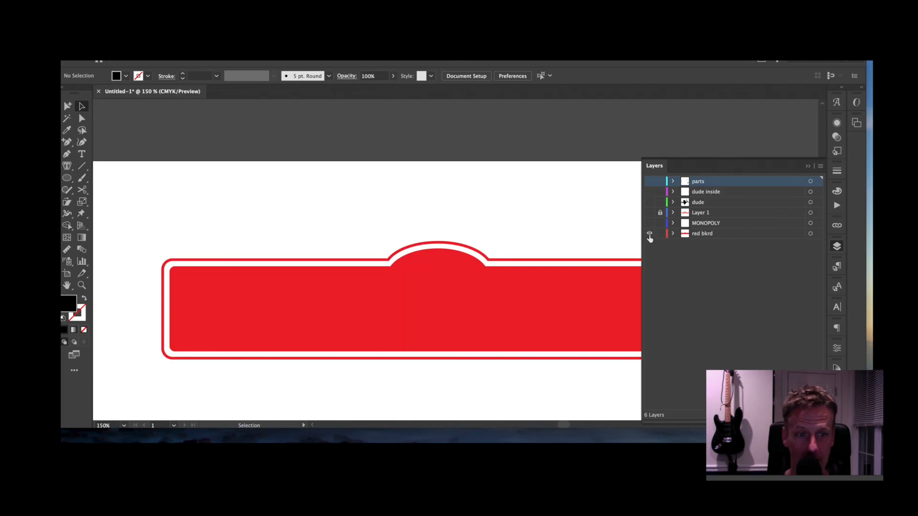
pyautogui.click(649, 223)
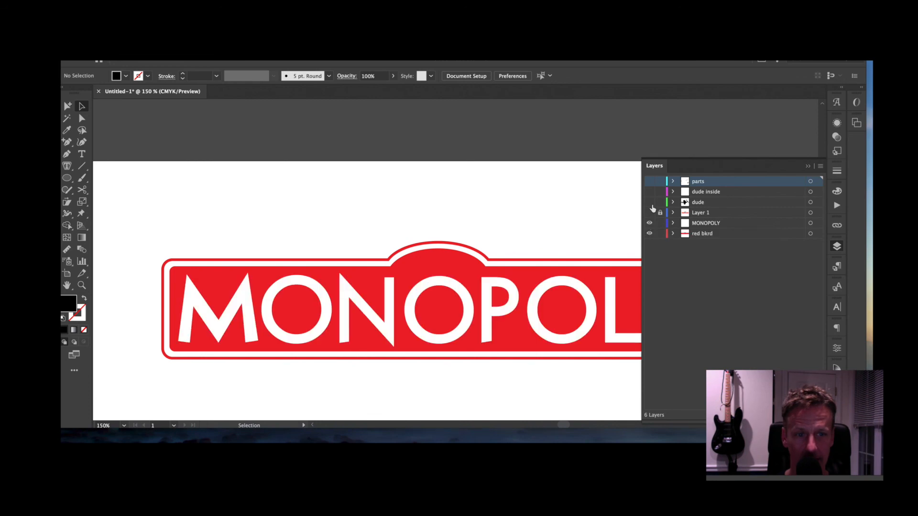
pyautogui.click(649, 203)
pyautogui.click(649, 192)
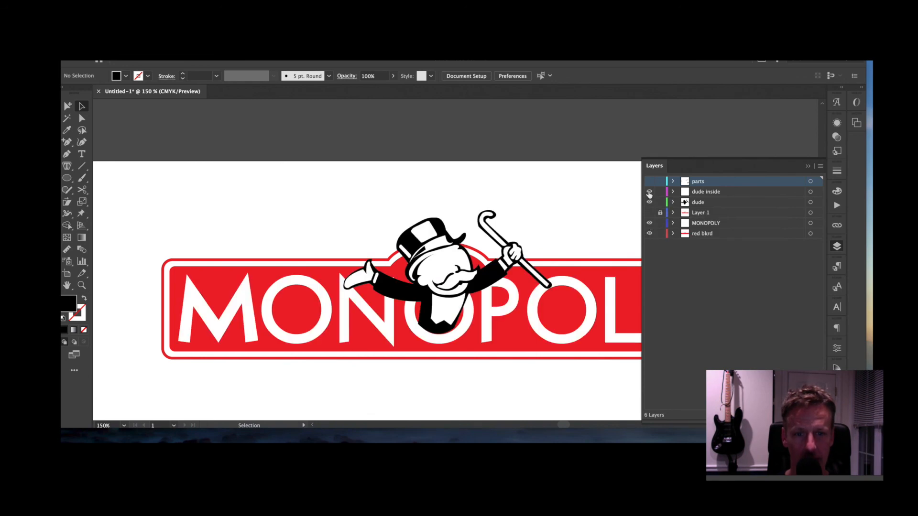
pyautogui.click(650, 181)
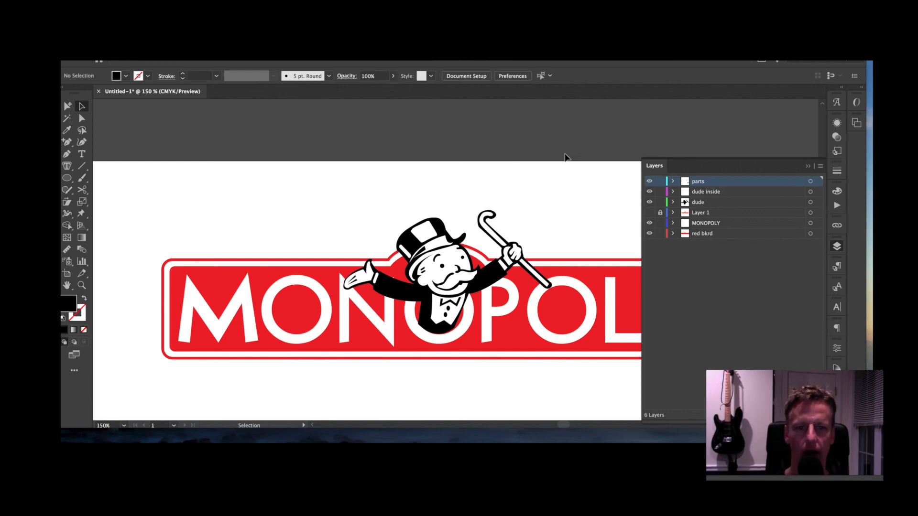
pyautogui.scroll(-1, 548, 173)
pyautogui.press('super+minus')
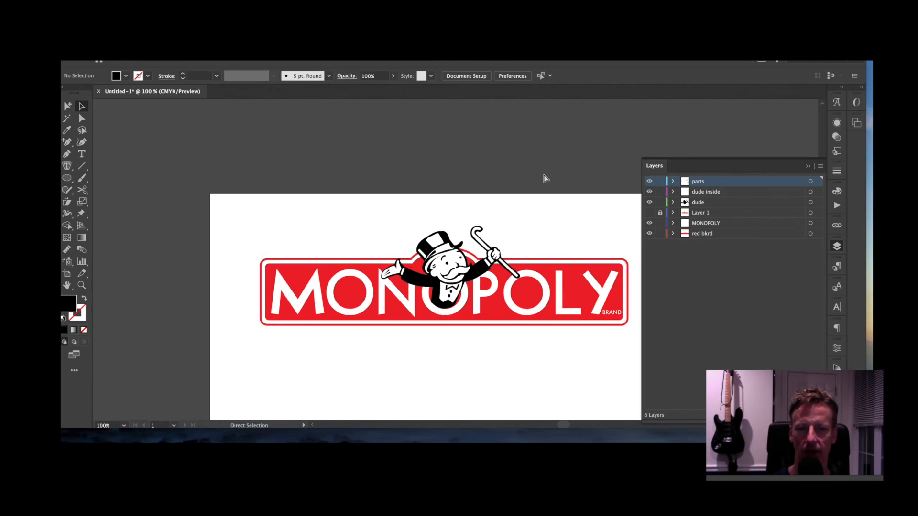
pyautogui.moveTo(556, 220); pyautogui.dragTo(504, 178)
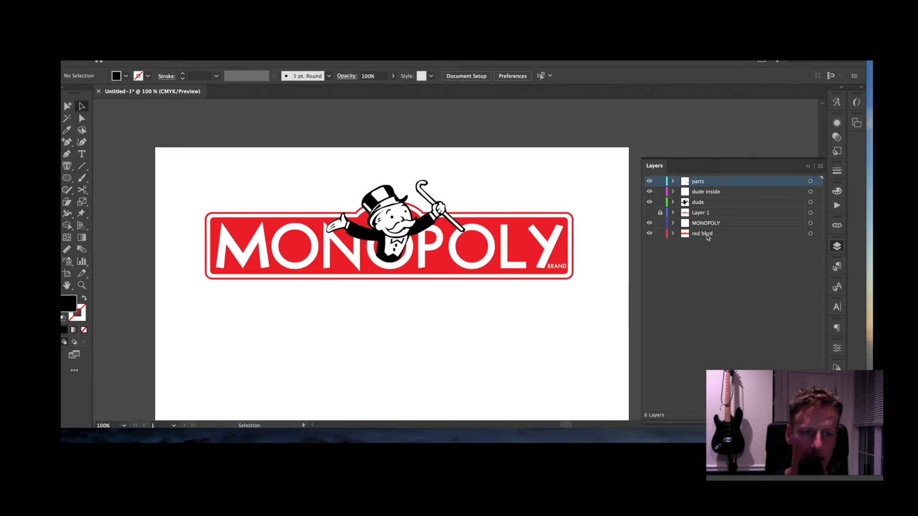
pyautogui.moveTo(711, 226); pyautogui.dragTo(699, 179)
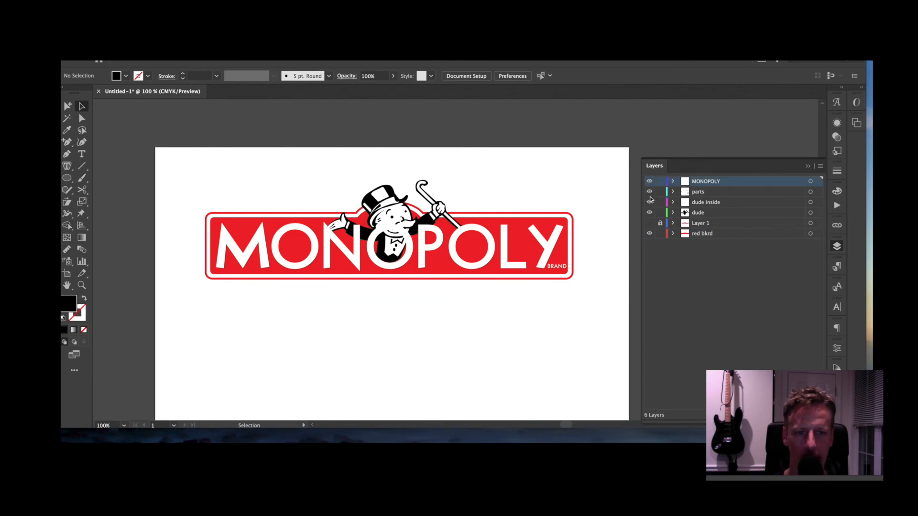
pyautogui.keyDown('alt'); pyautogui.click(650, 182); pyautogui.keyUp('alt')
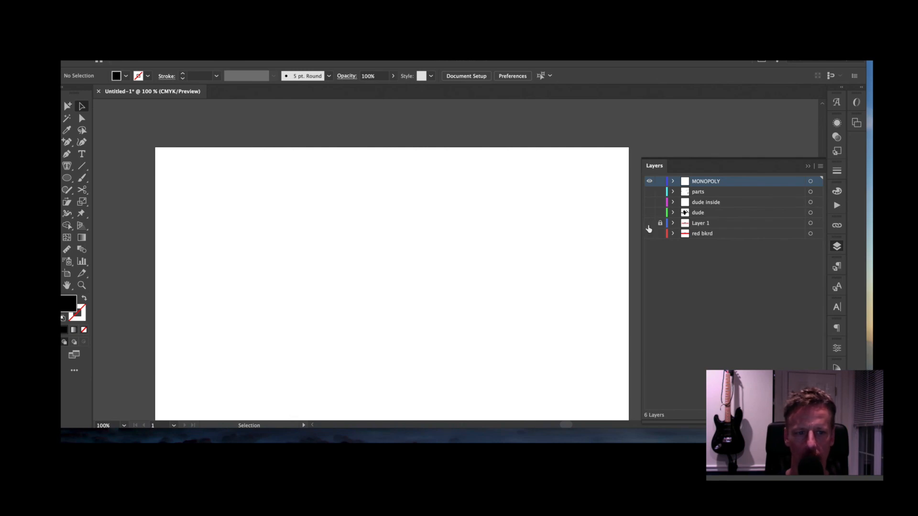
pyautogui.click(650, 224)
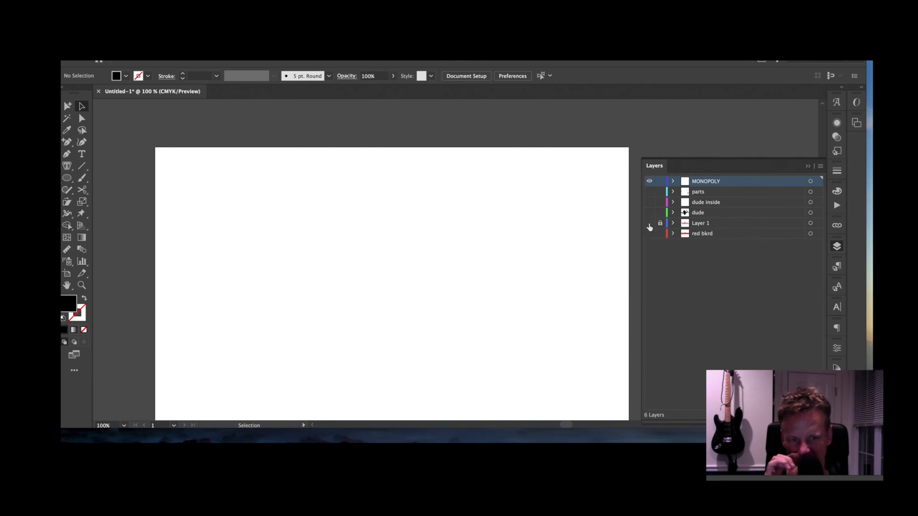
pyautogui.click(650, 226)
pyautogui.press('super+z')
pyautogui.press('super+z')
pyautogui.press('super+z')
pyautogui.press('super+z')
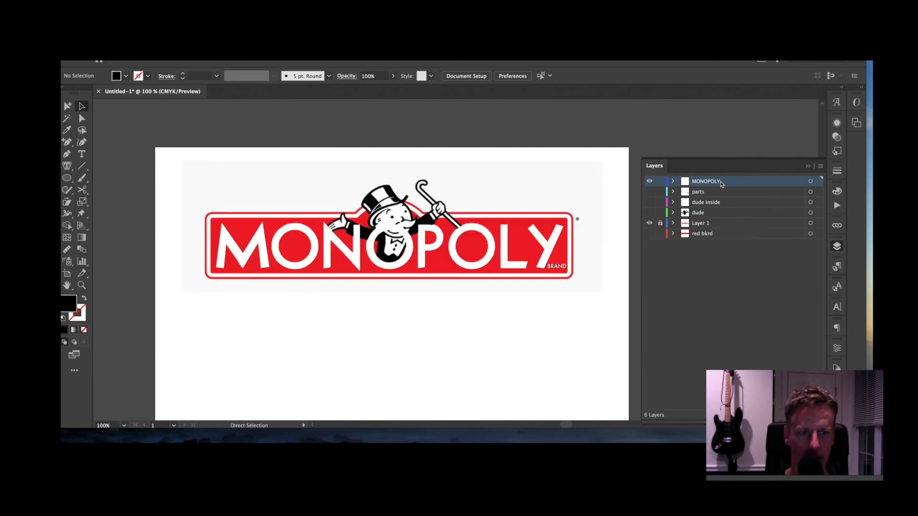
pyautogui.press('super+z')
pyautogui.press('super+z')
pyautogui.press('super+z')
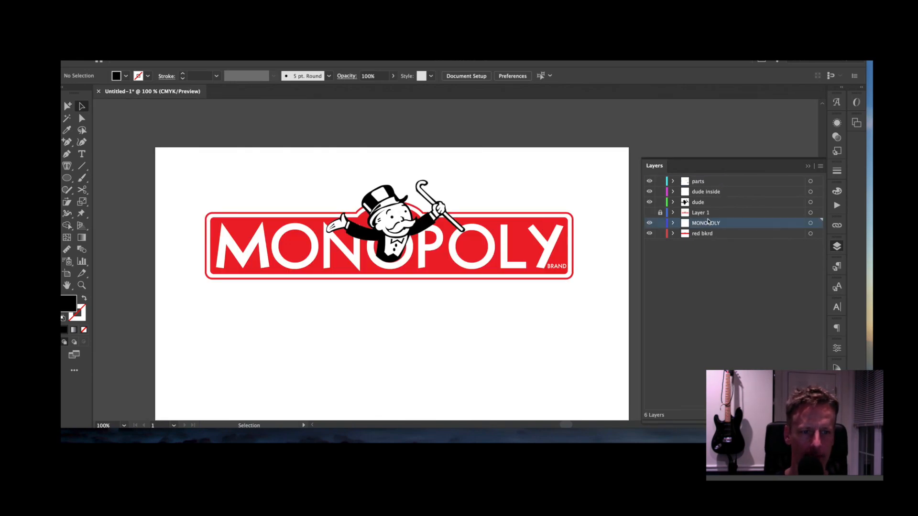
# - Move Layer 1 to the top of the layer stack, leaving the template hidden
pyautogui.click(705, 216)
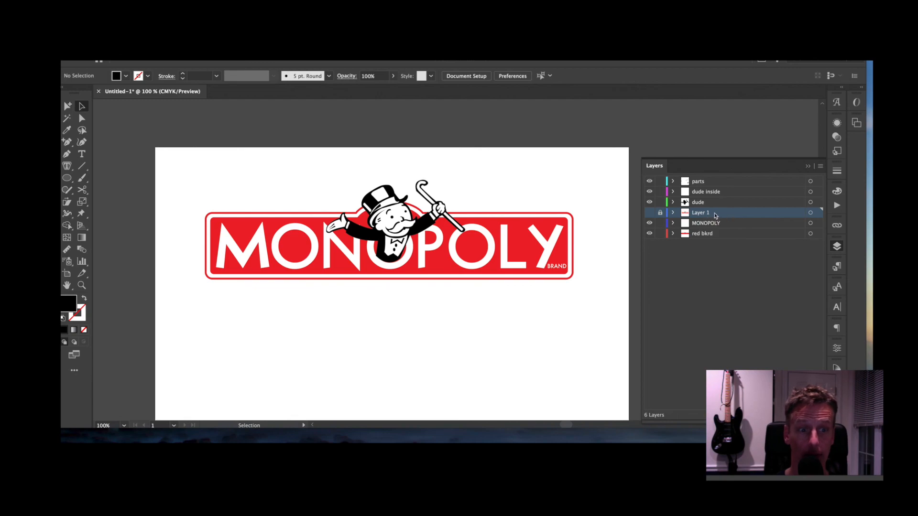
pyautogui.moveTo(715, 215); pyautogui.dragTo(694, 179)
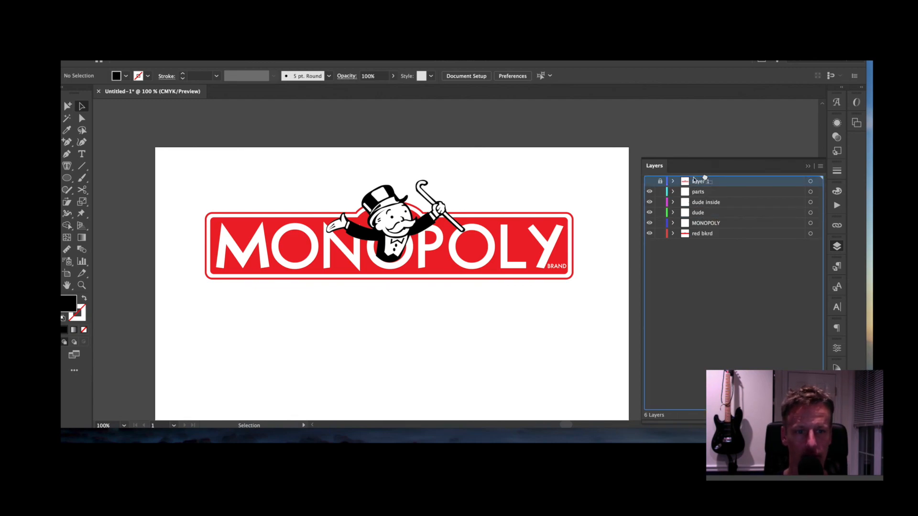
pyautogui.click(648, 184)
pyautogui.click(649, 183)
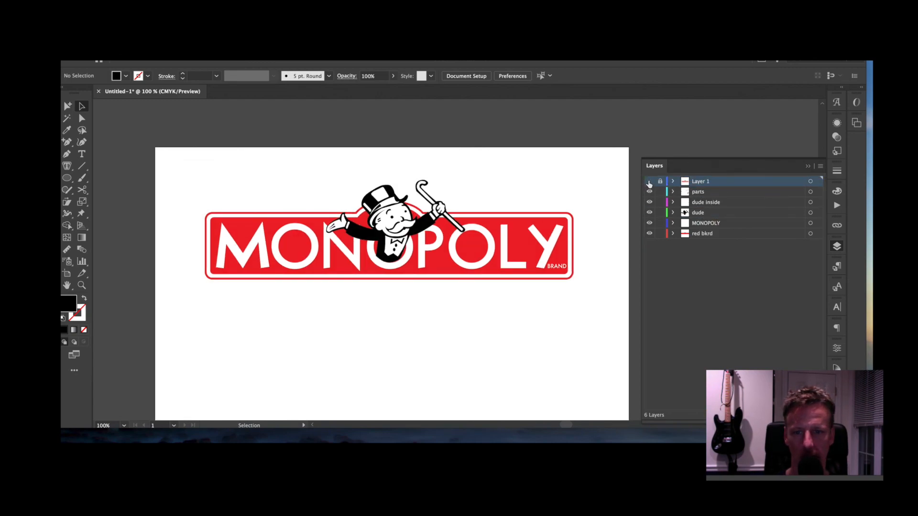
pyautogui.click(649, 183)
pyautogui.click(649, 183)
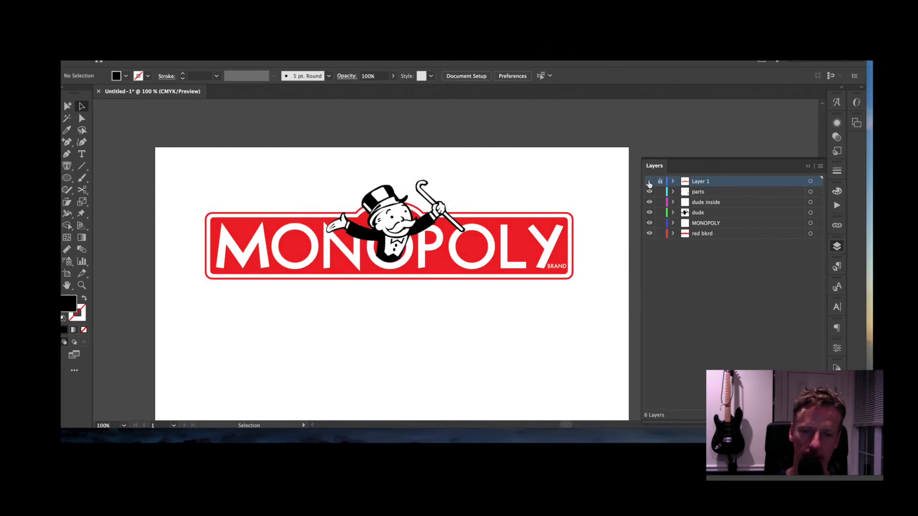
# - Zoom in to 150%, collapse the Layers panel and center the logo in the window
pyautogui.hotkey('ctrl', '+')
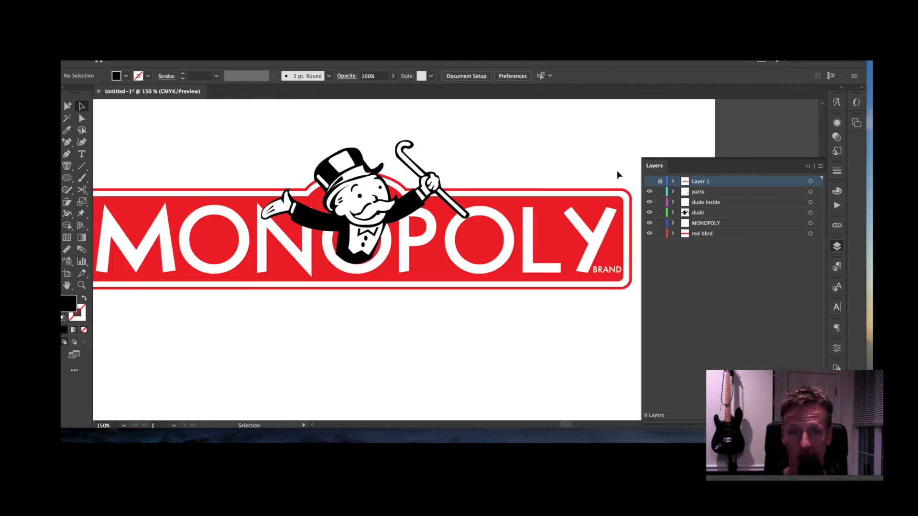
pyautogui.press('space')
pyautogui.moveTo(578, 155); pyautogui.dragTo(626, 153)
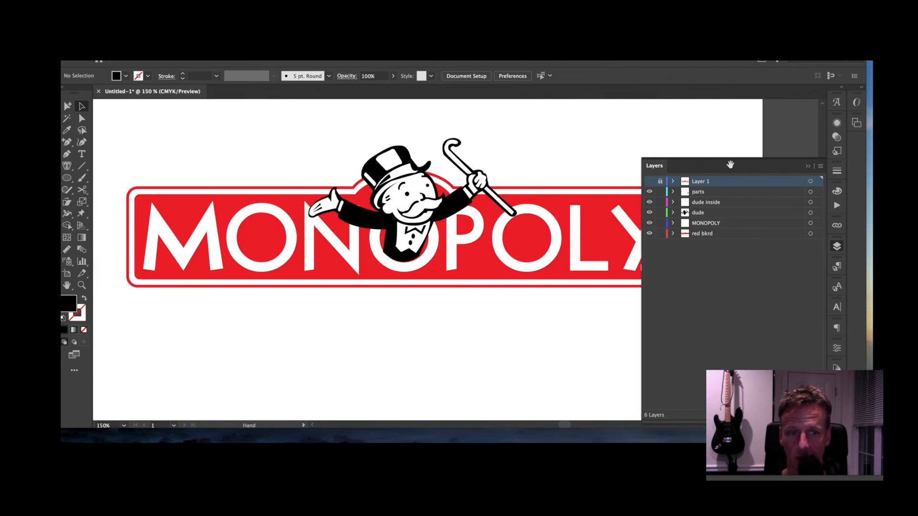
pyautogui.click(808, 166)
pyautogui.press('space')
pyautogui.moveTo(714, 181); pyautogui.dragTo(750, 196)
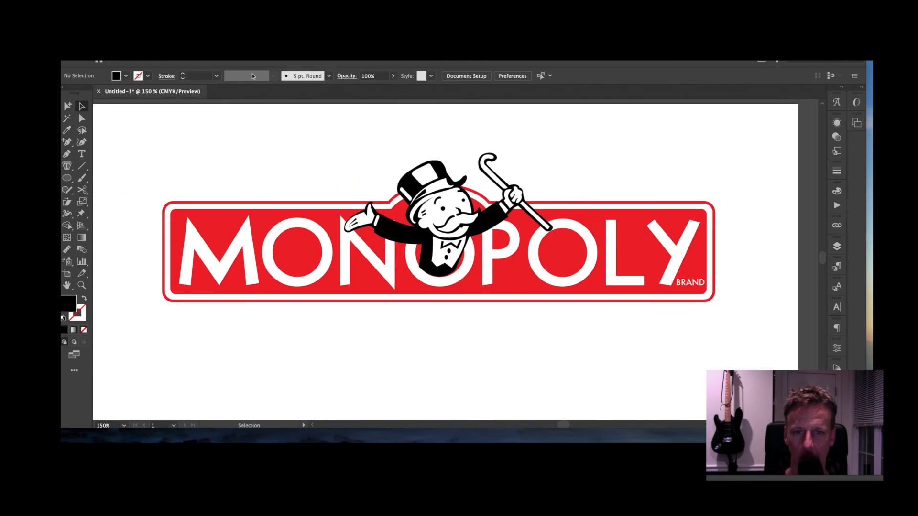